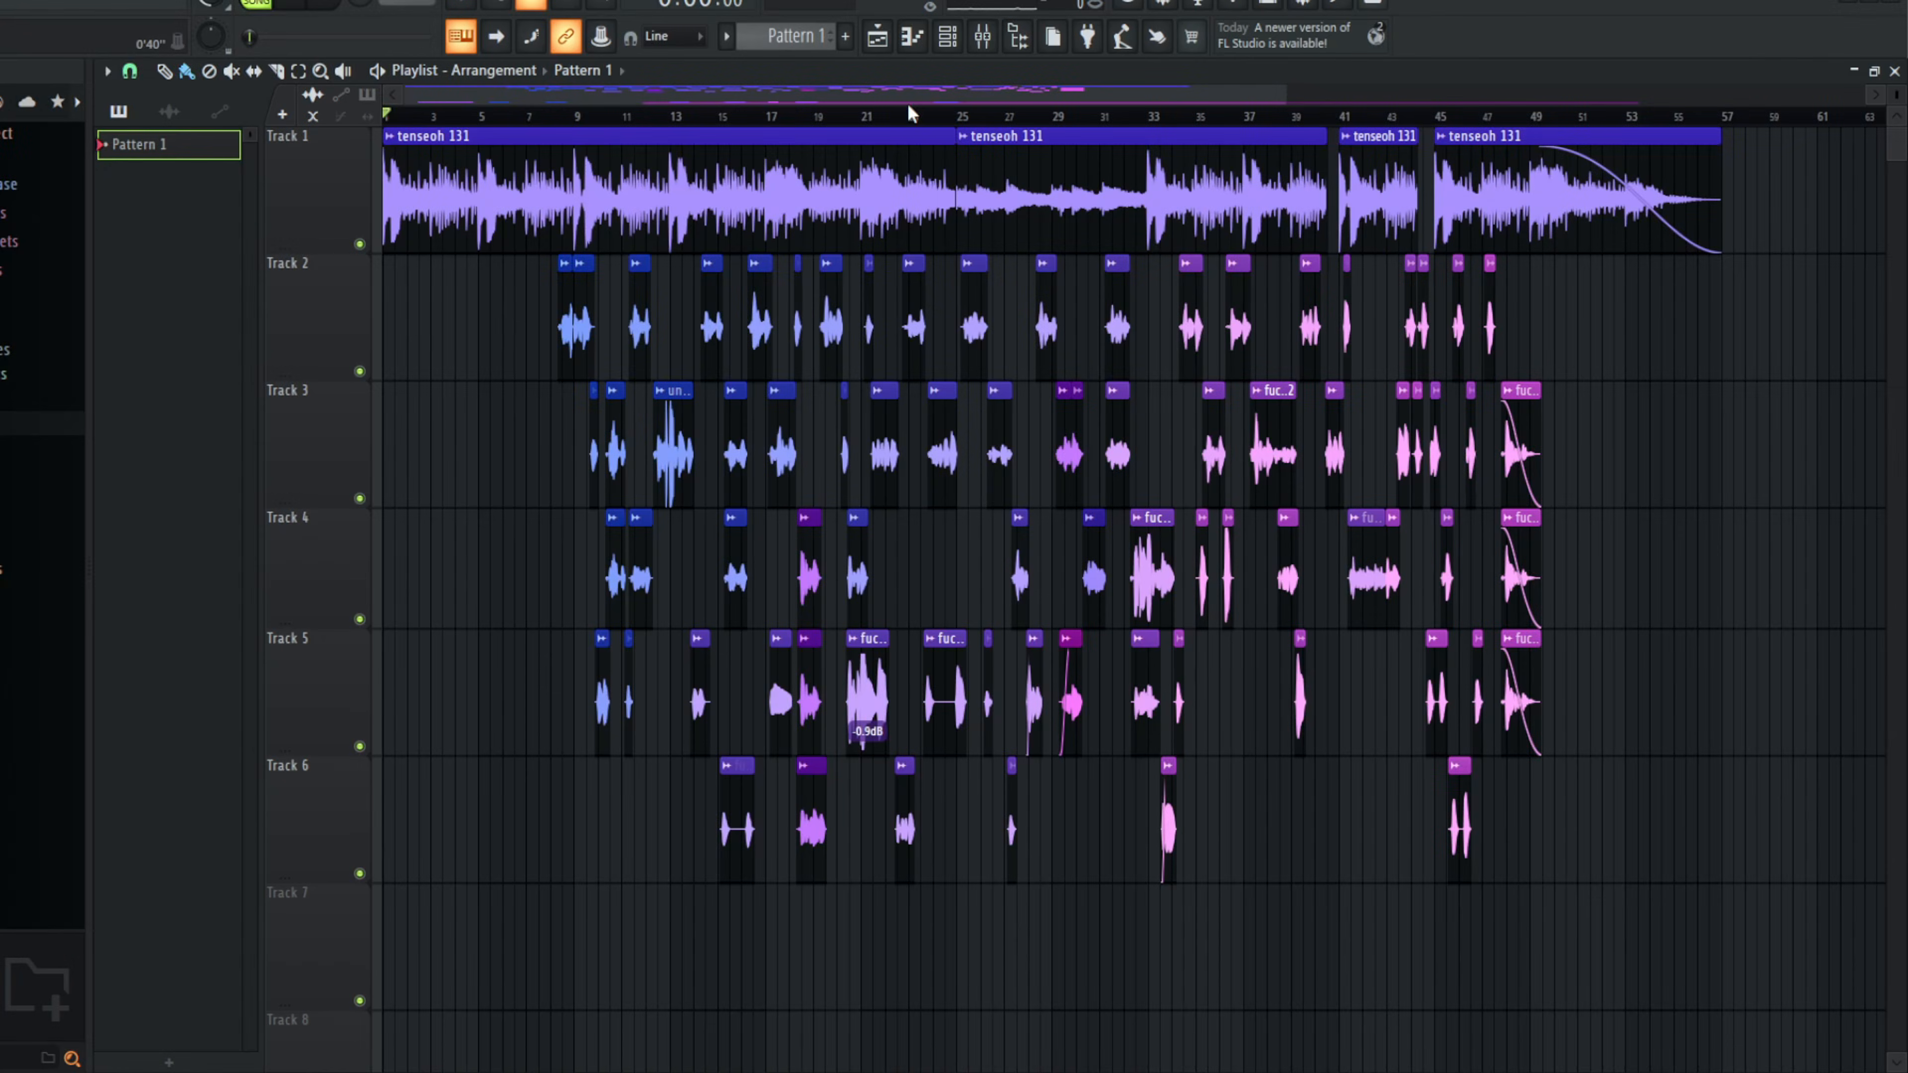
{"action": "mouse_move", "coordinate": [907, 103]}
{"action": "left_mouse_down"}
{"action": "mouse_move", "coordinate": [945, 87]}
{"action": "mouse_move", "coordinate": [906, 114]}
{"action": "left_mouse_up"}
{"action": "mouse_move", "coordinate": [546, 105]}
{"action": "left_mouse_down"}
{"action": "mouse_move", "coordinate": [522, 99]}
{"action": "mouse_move", "coordinate": [541, 99]}
{"action": "left_mouse_up"}
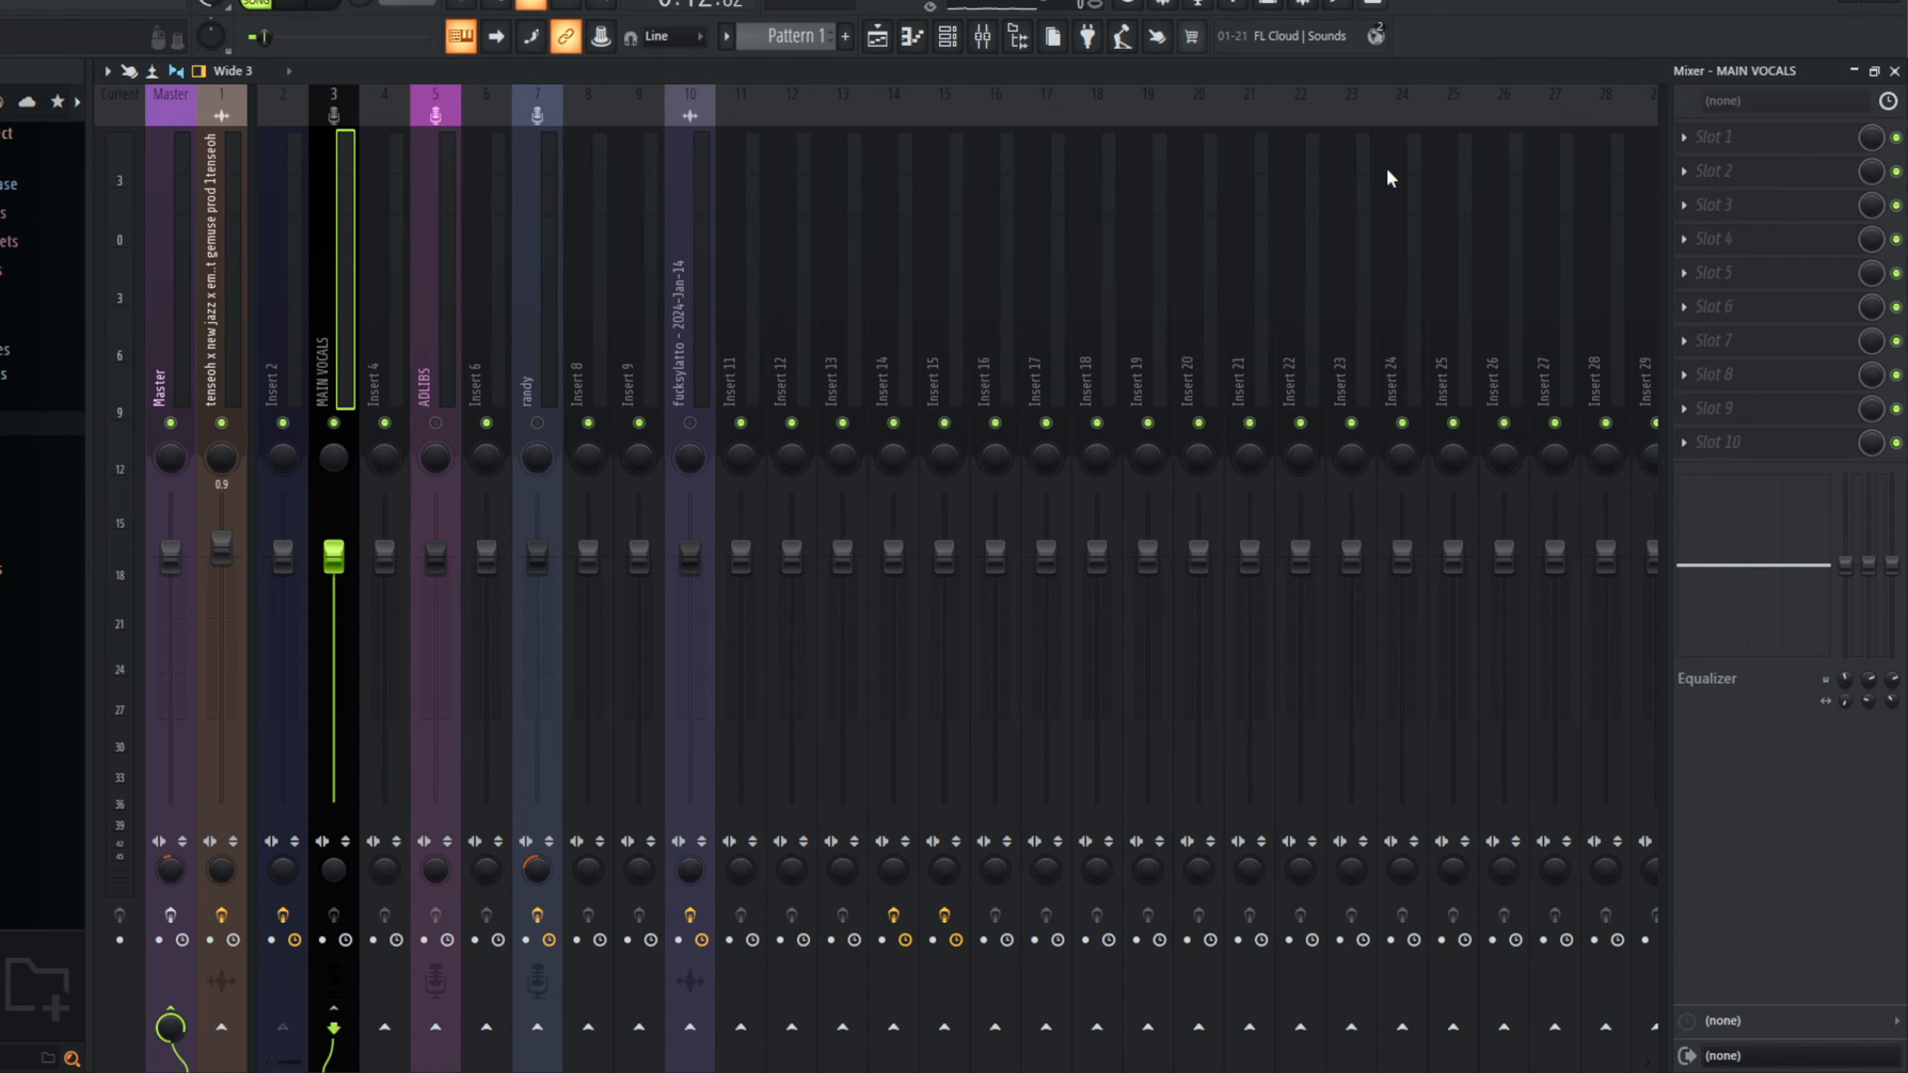
Step: Load Fresh Air in slot 1 of the MAIN VOCALS track and adjust its high air and mid air amounts
{"action": "left_click", "coordinate": [1742, 139]}
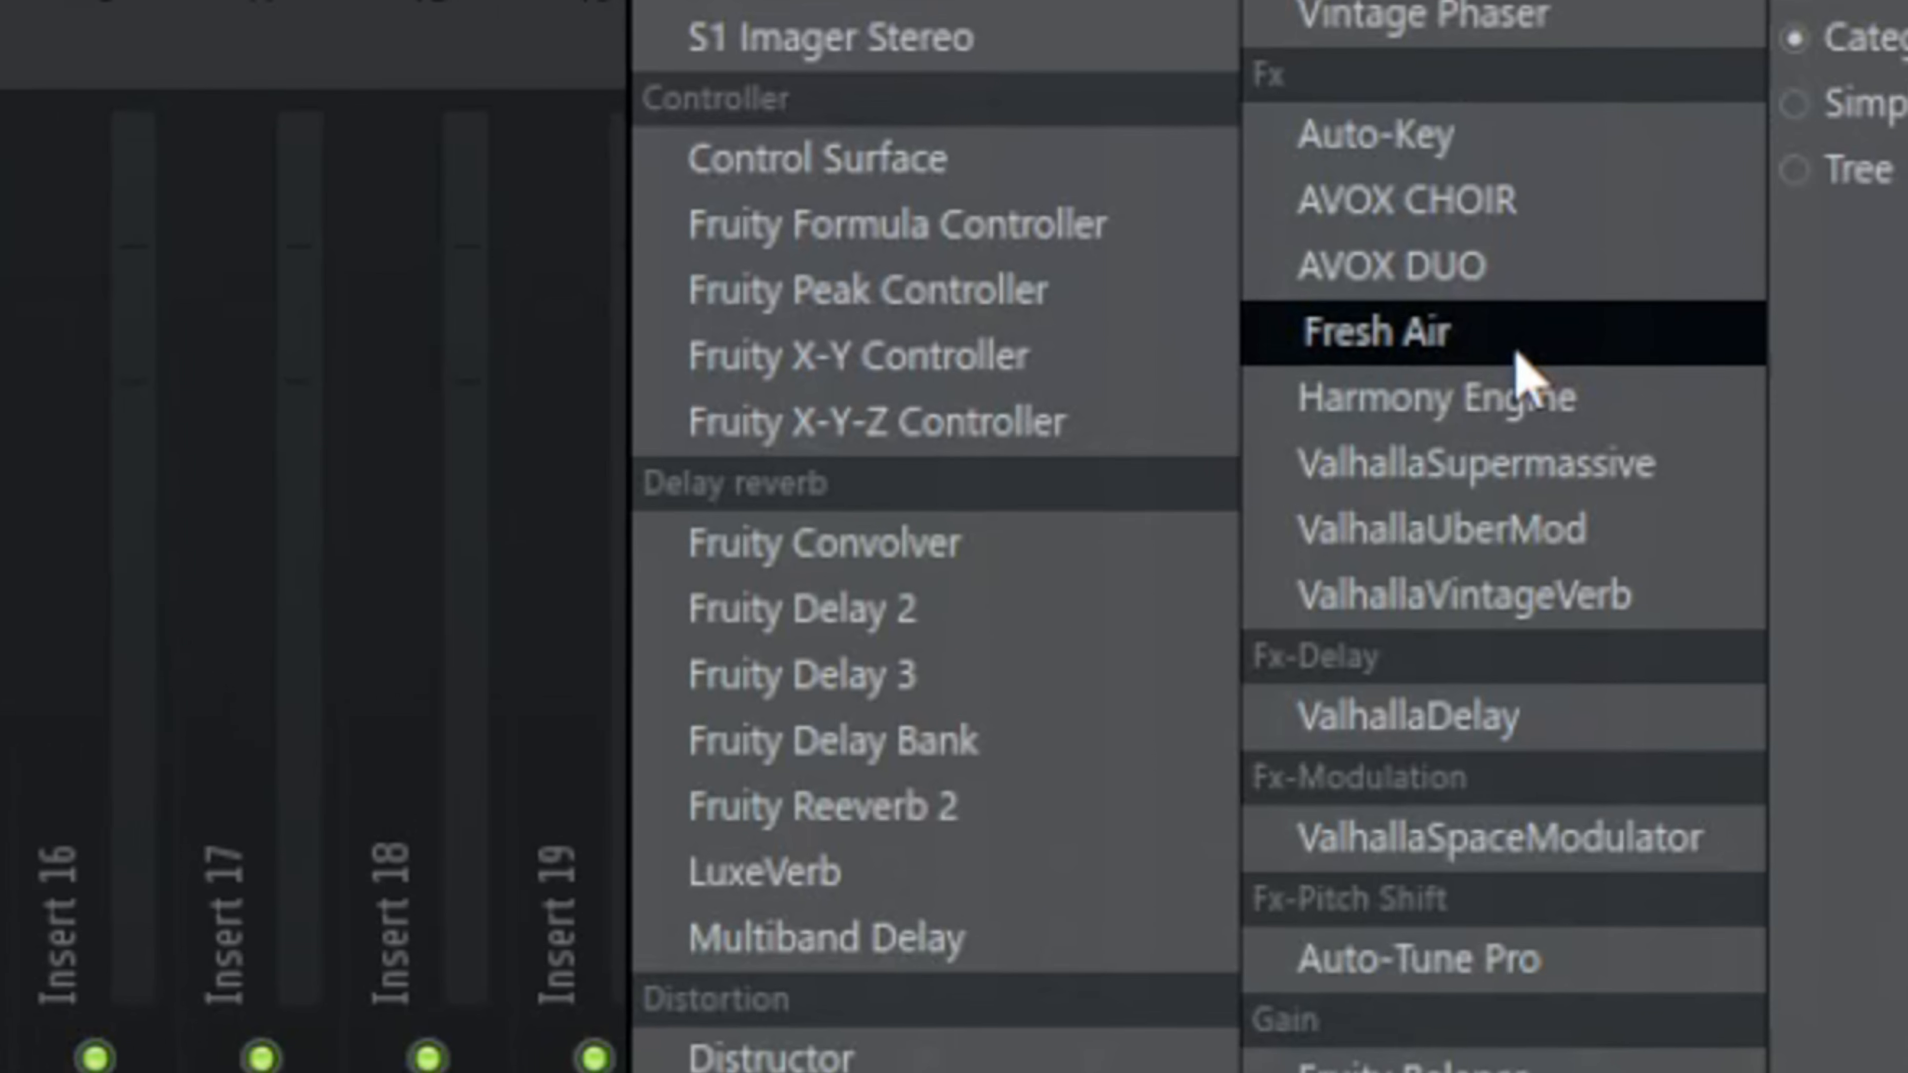
{"action": "left_click", "coordinate": [1481, 278]}
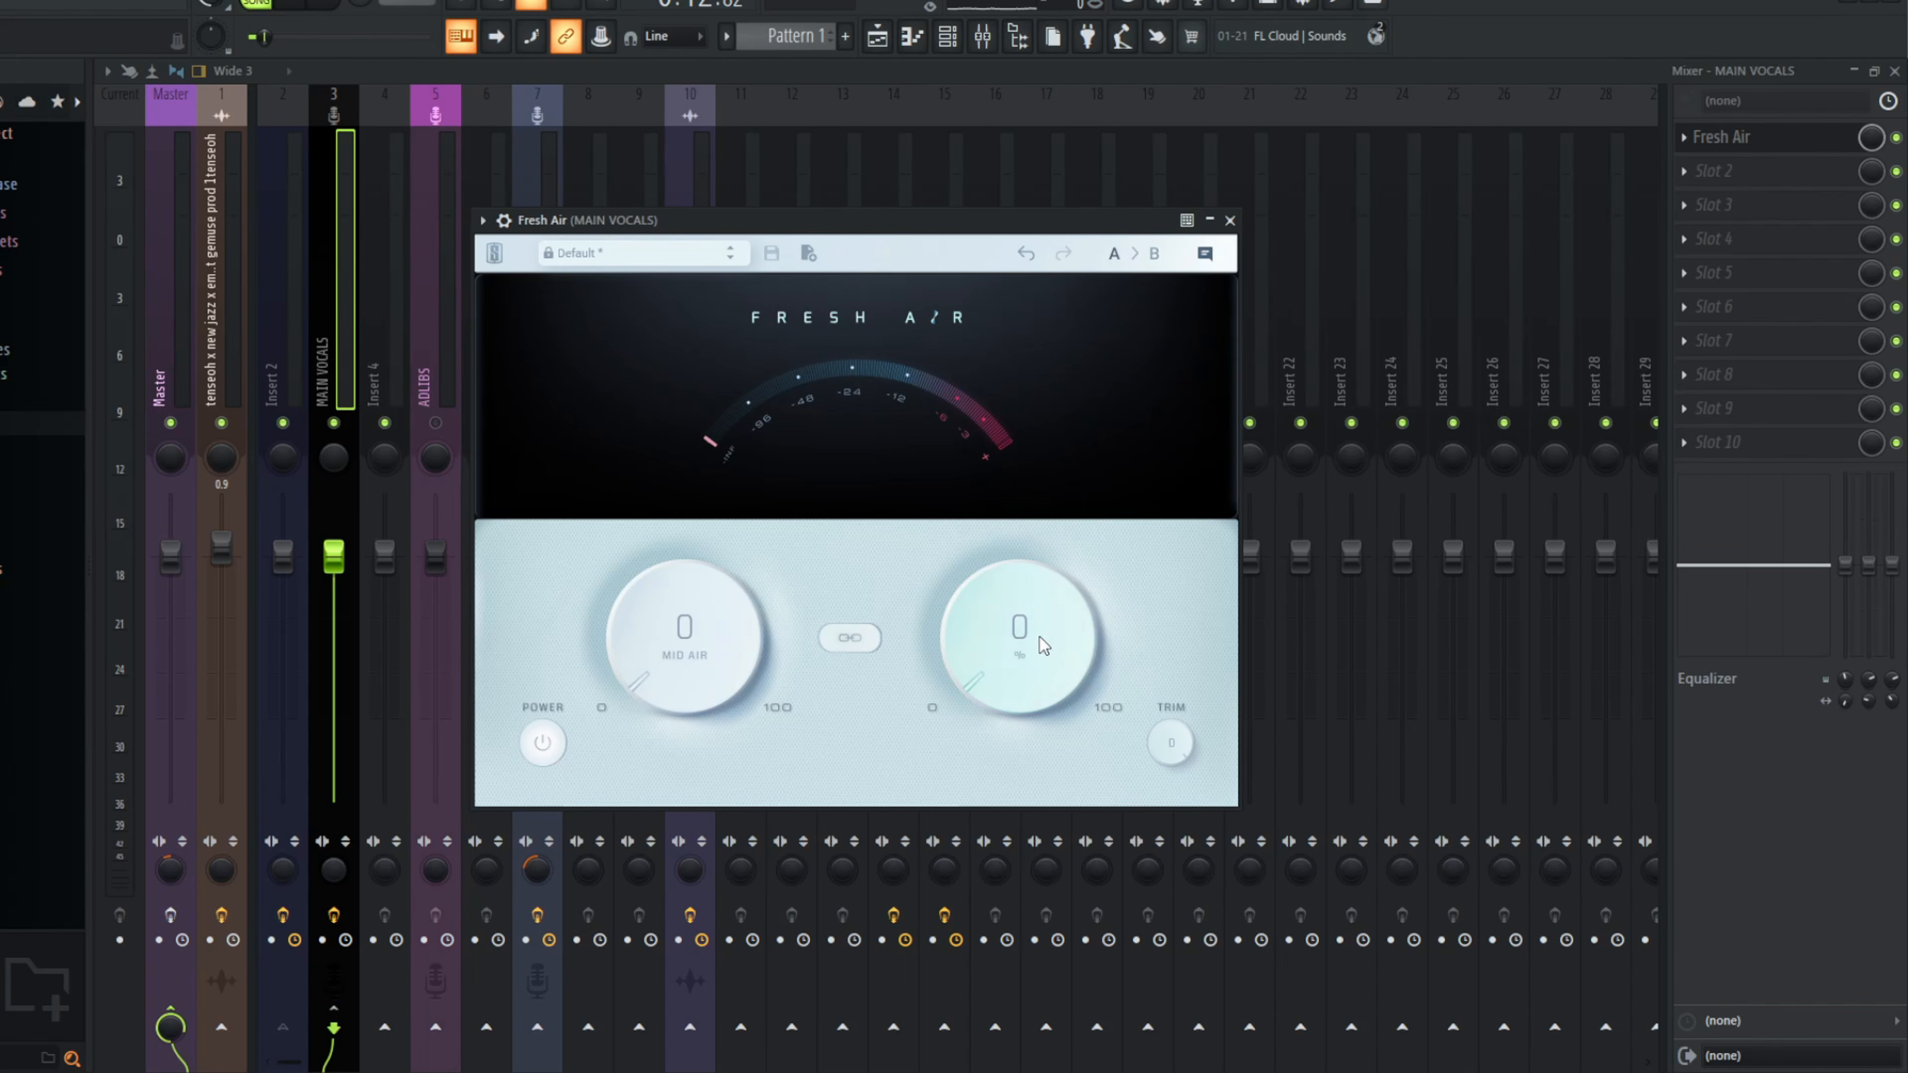
{"action": "left_click_drag", "start_coordinate": [1039, 638], "coordinate": [1035, 628]}
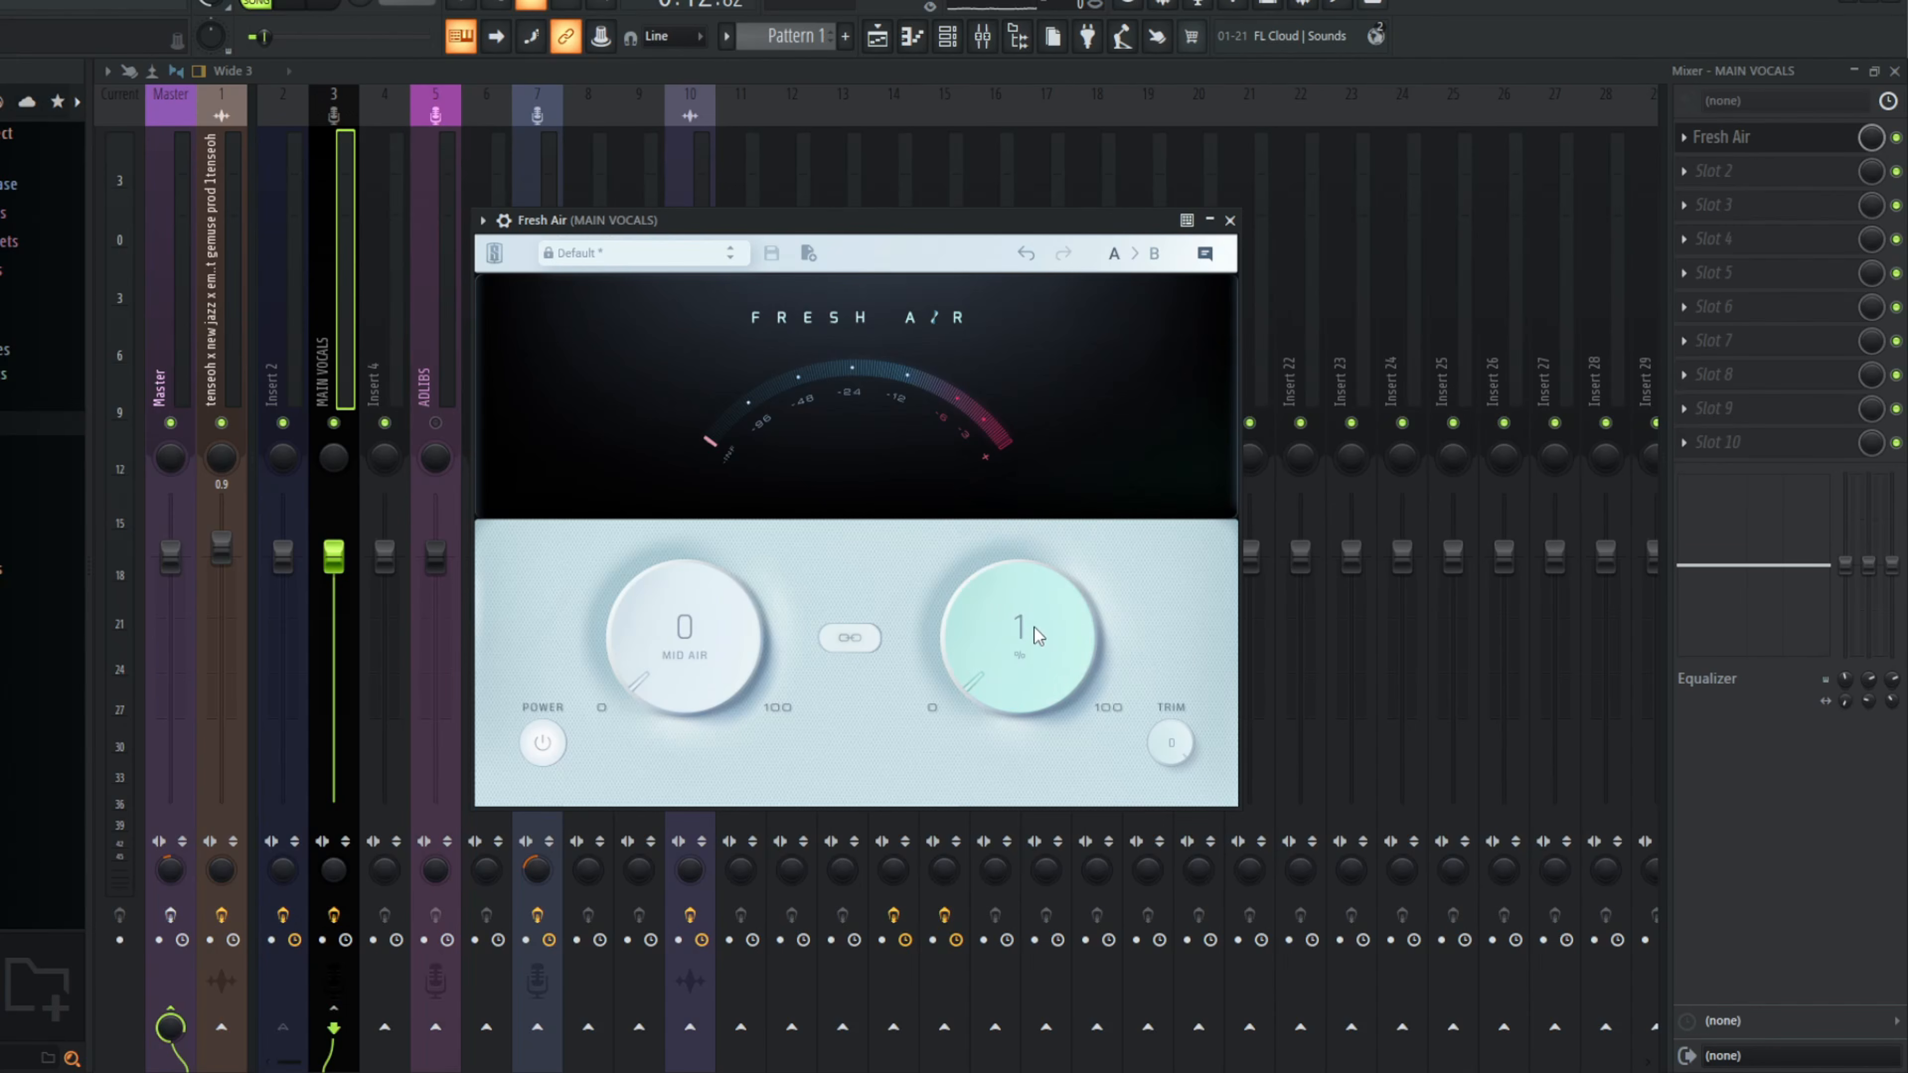
{"action": "left_click_drag", "start_coordinate": [685, 627], "coordinate": [683, 622]}
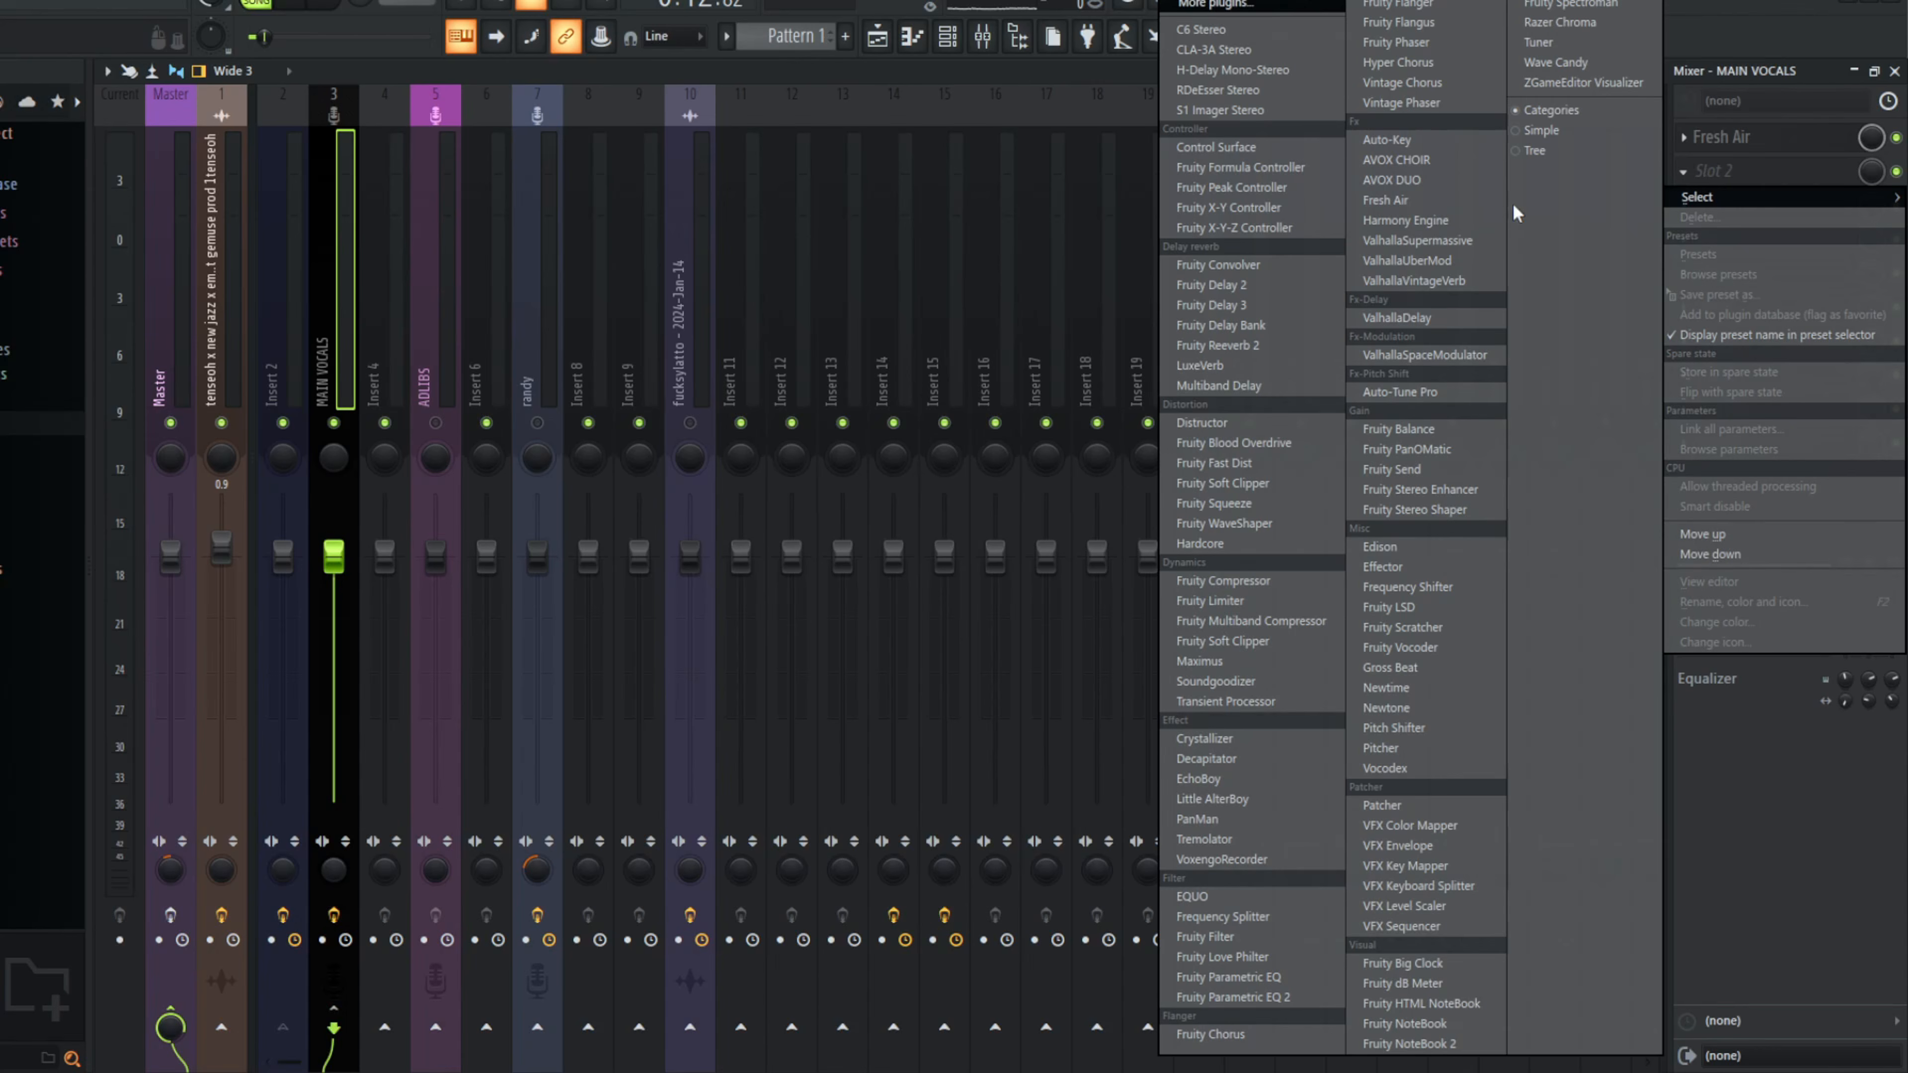
Step: Load Fruity Limiter in slot 2 of MAIN VOCALS, choose a preset, and adjust the noise gate's threshold and release
{"action": "left_click", "coordinate": [1212, 601]}
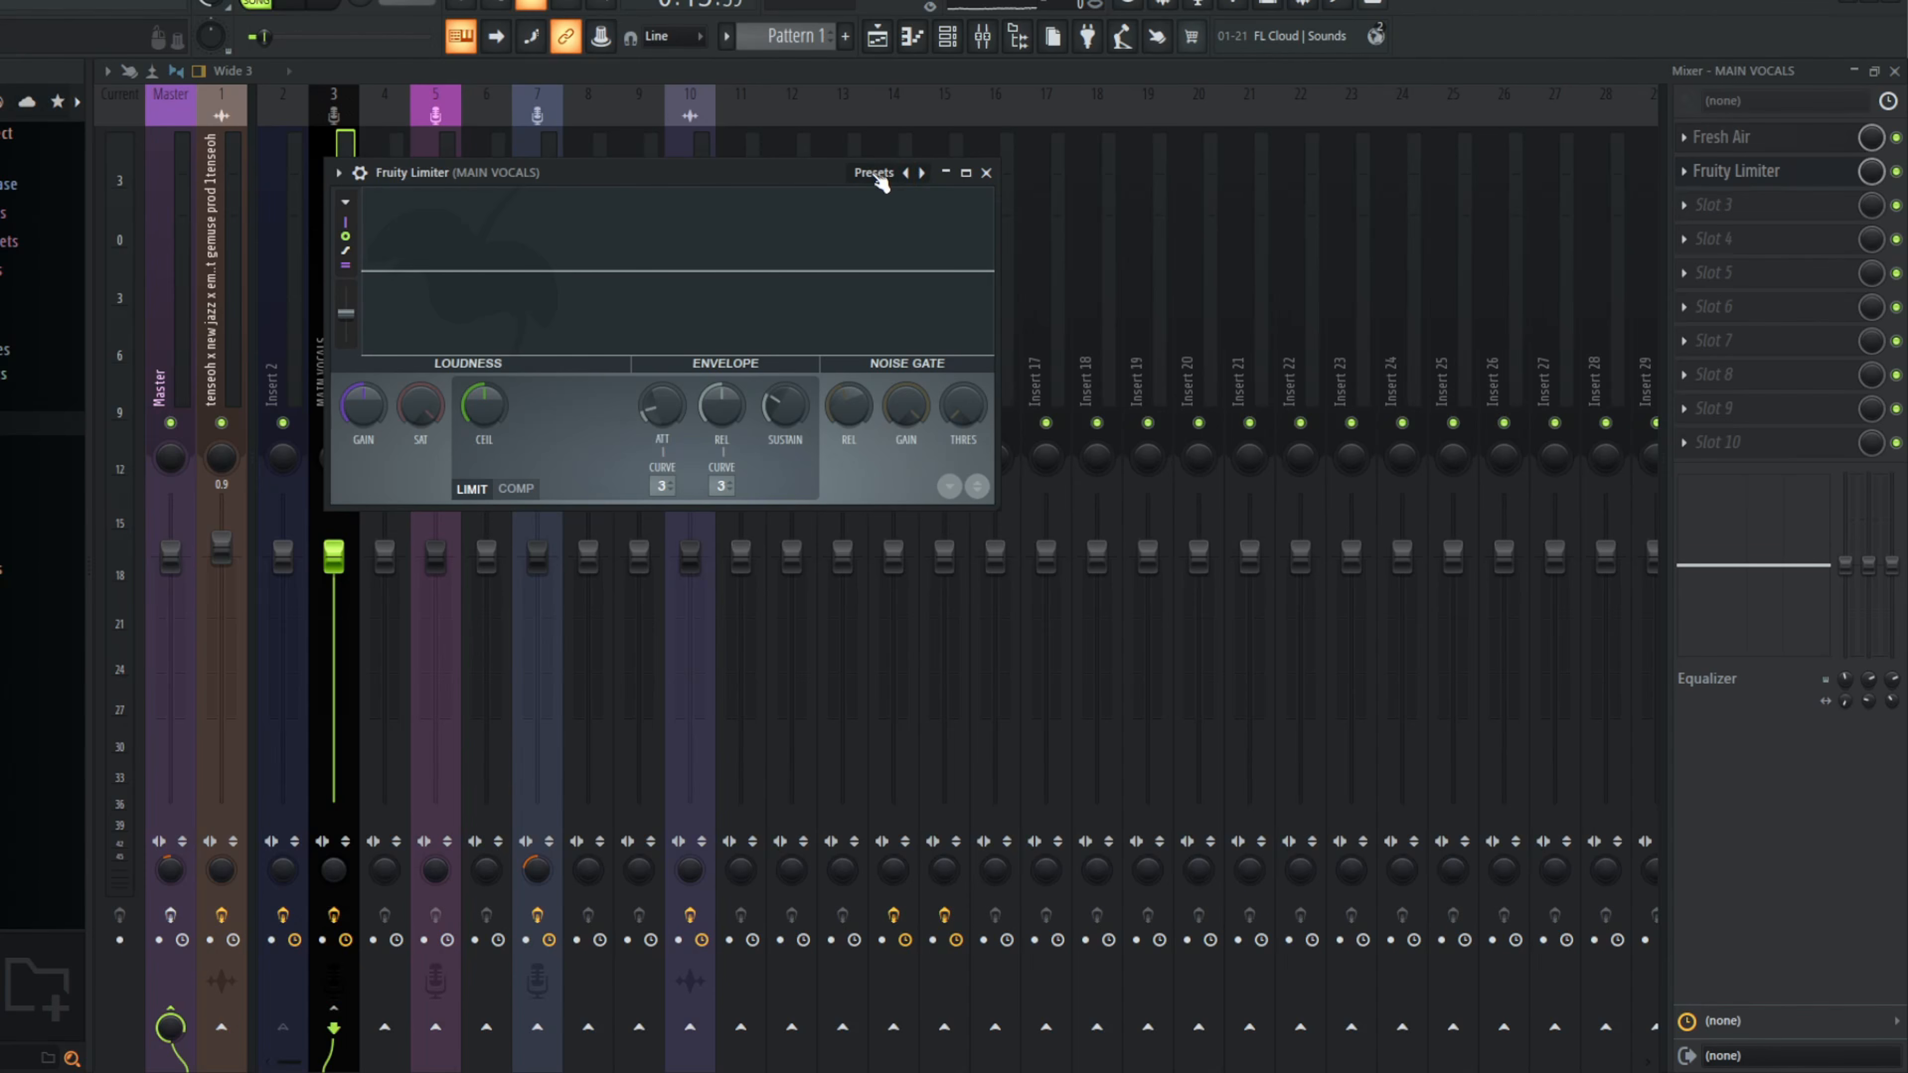
{"action": "left_click", "coordinate": [880, 180]}
{"action": "left_click", "coordinate": [945, 415]}
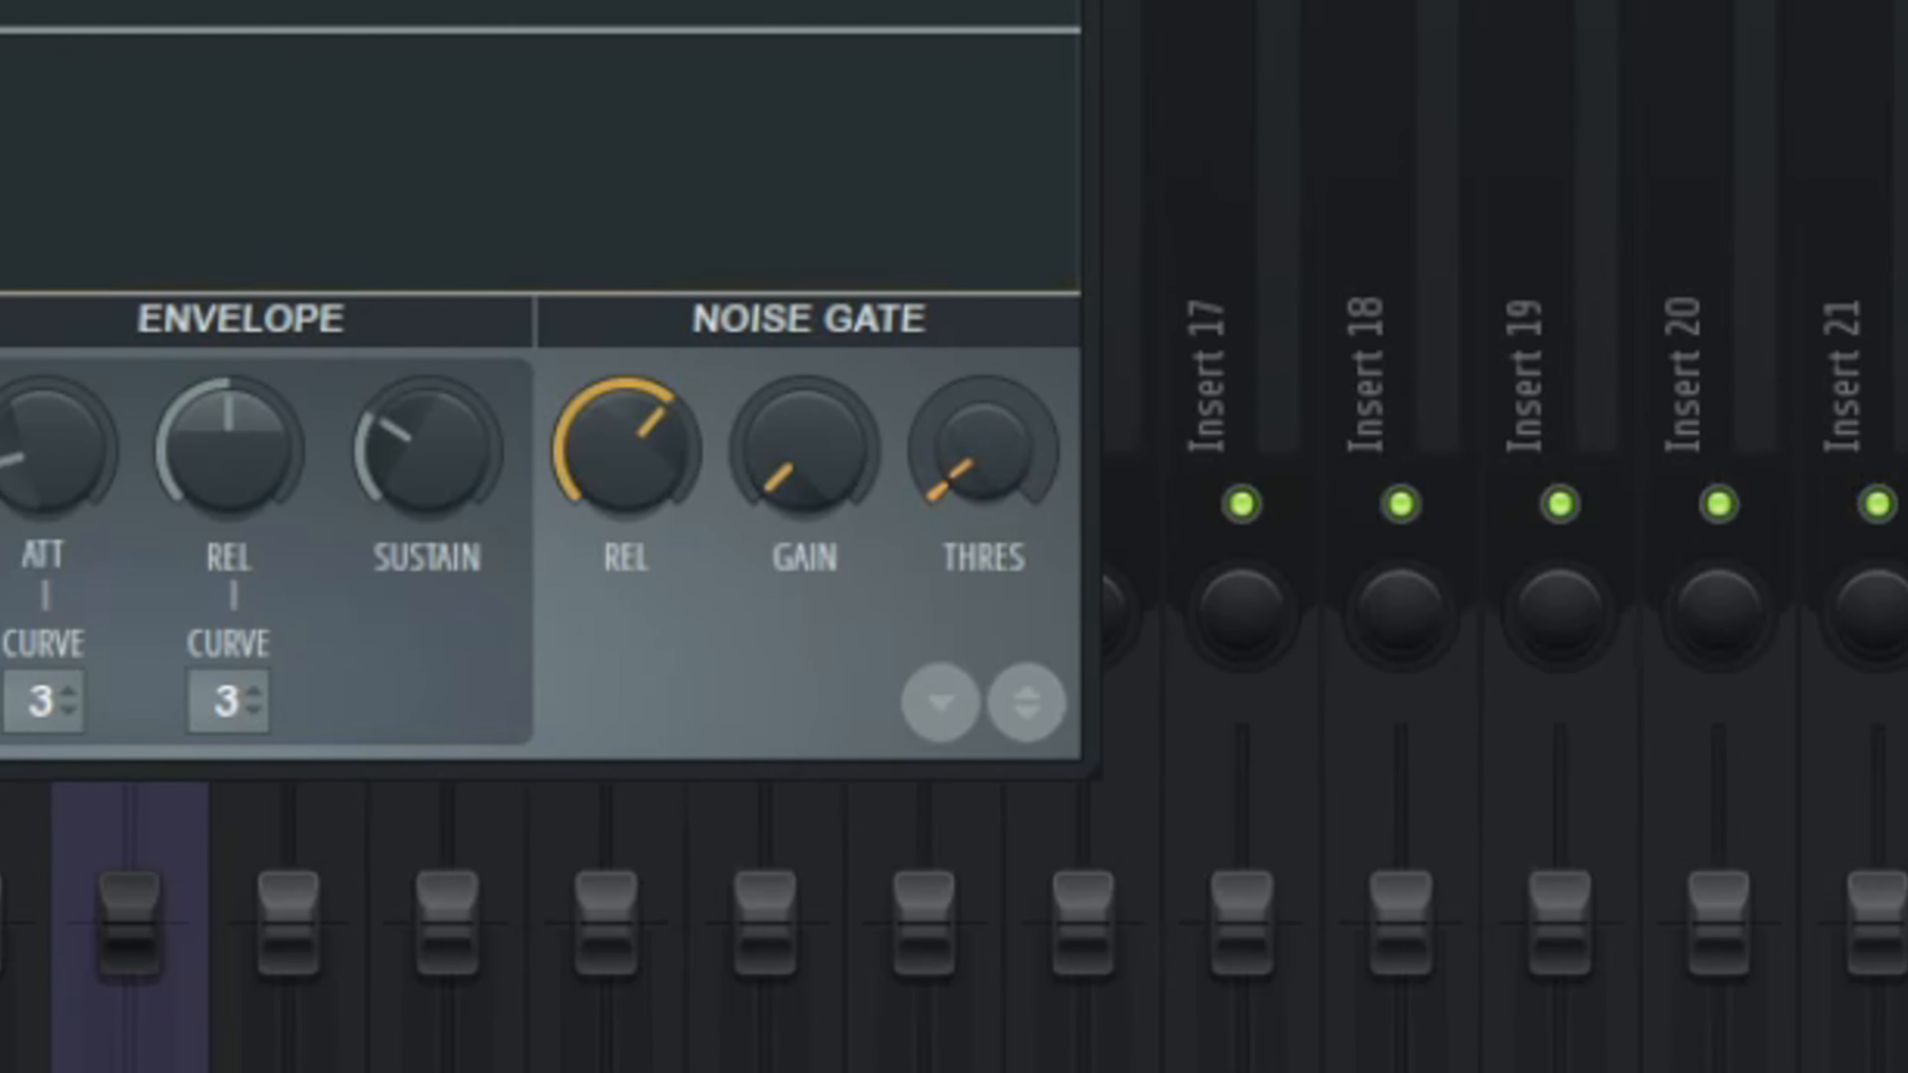
{"action": "left_click_drag", "start_coordinate": [950, 451], "coordinate": [950, 440]}
{"action": "left_click_drag", "start_coordinate": [649, 457], "coordinate": [649, 456]}
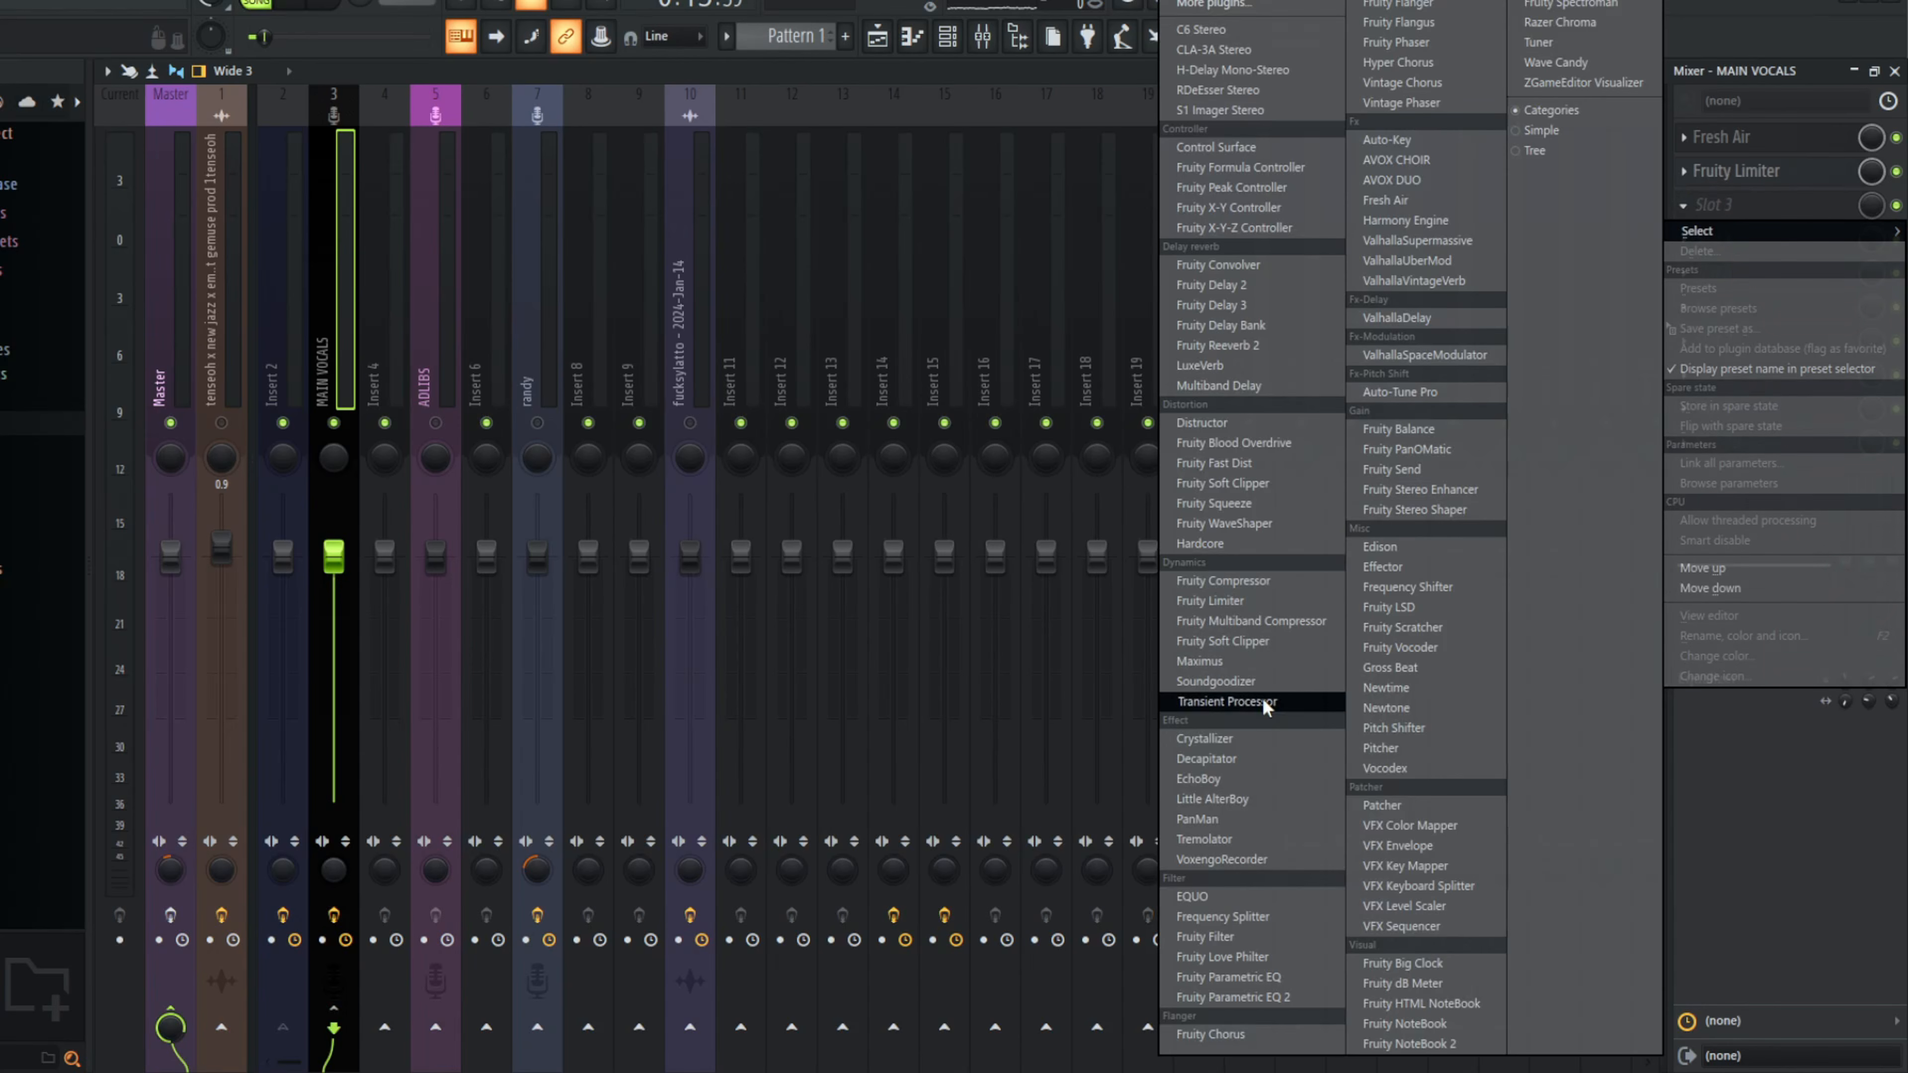
Step: Load Fruity parametric EQ 2 in both slot 3 and slot 4 of the MAIN VOCALS track
{"action": "left_click", "coordinate": [1241, 995]}
{"action": "left_click", "coordinate": [1720, 238]}
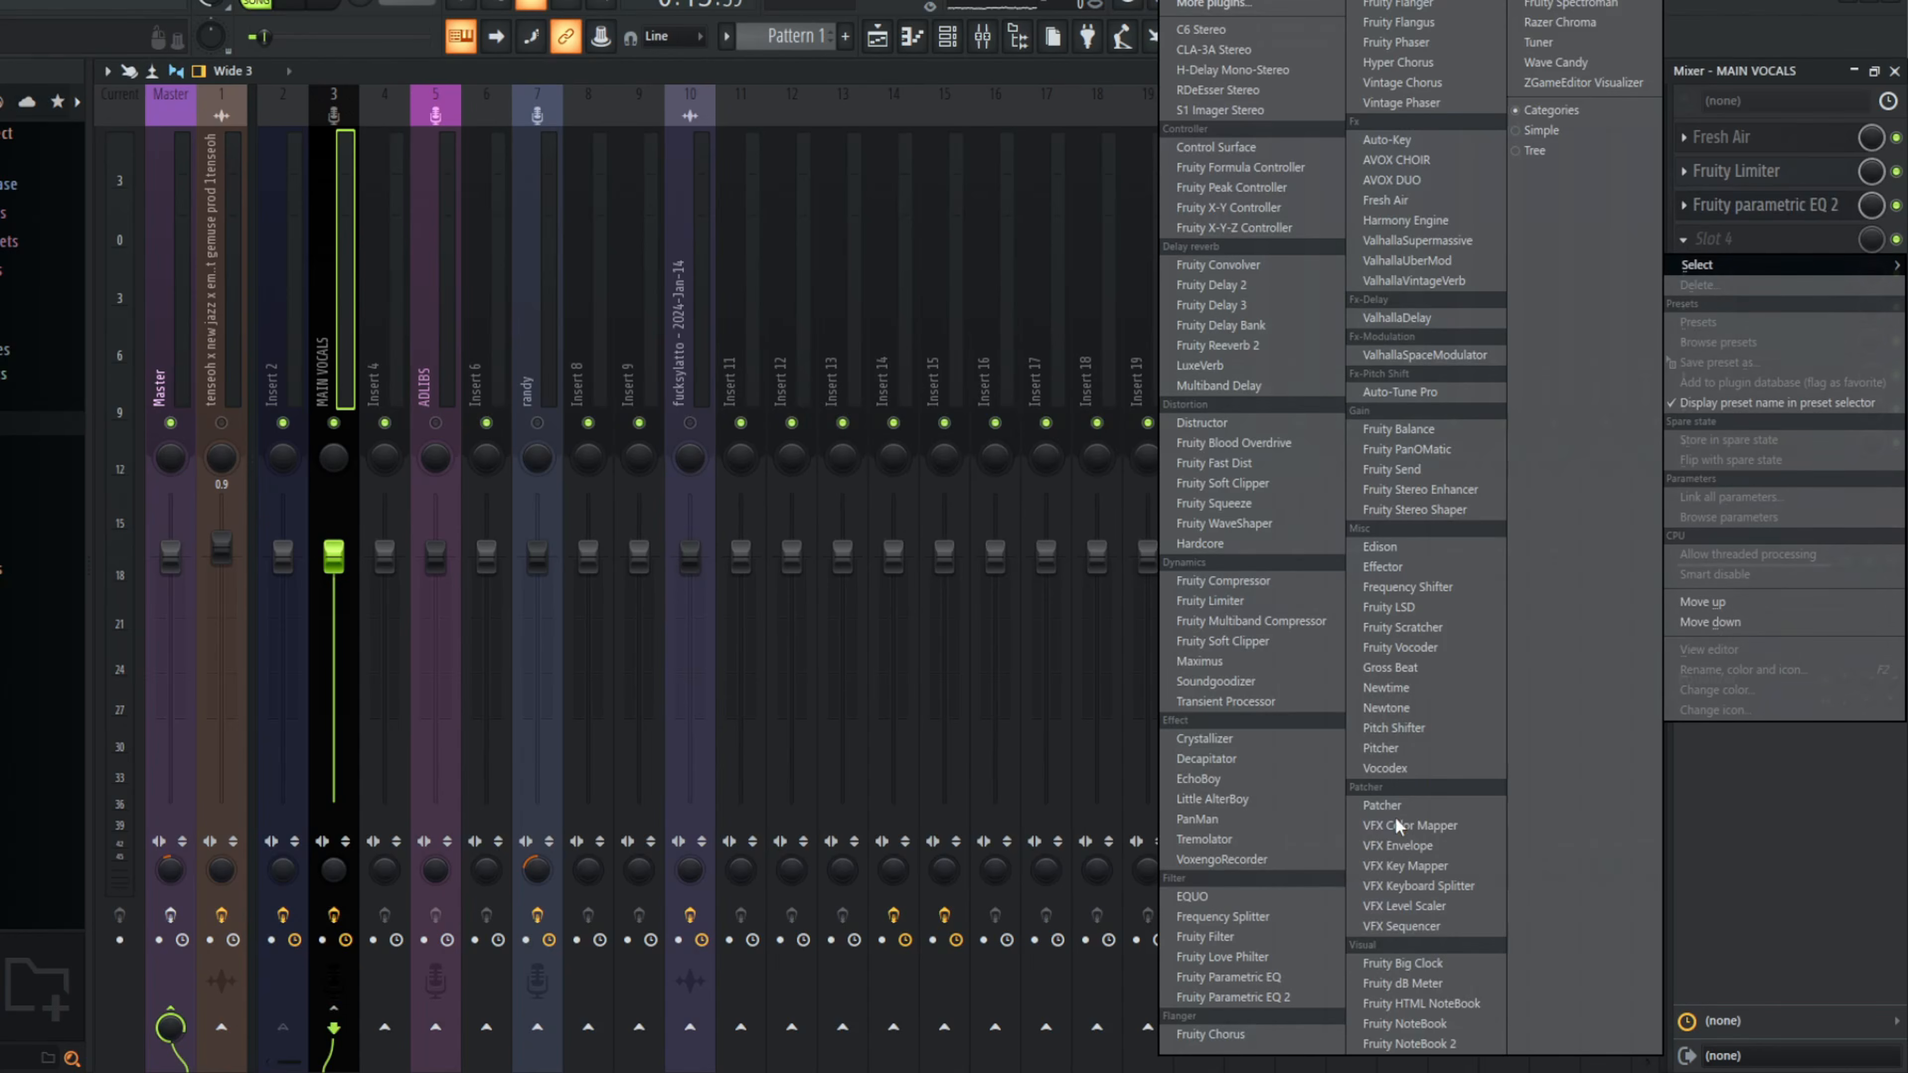
{"action": "left_click", "coordinate": [1278, 997]}
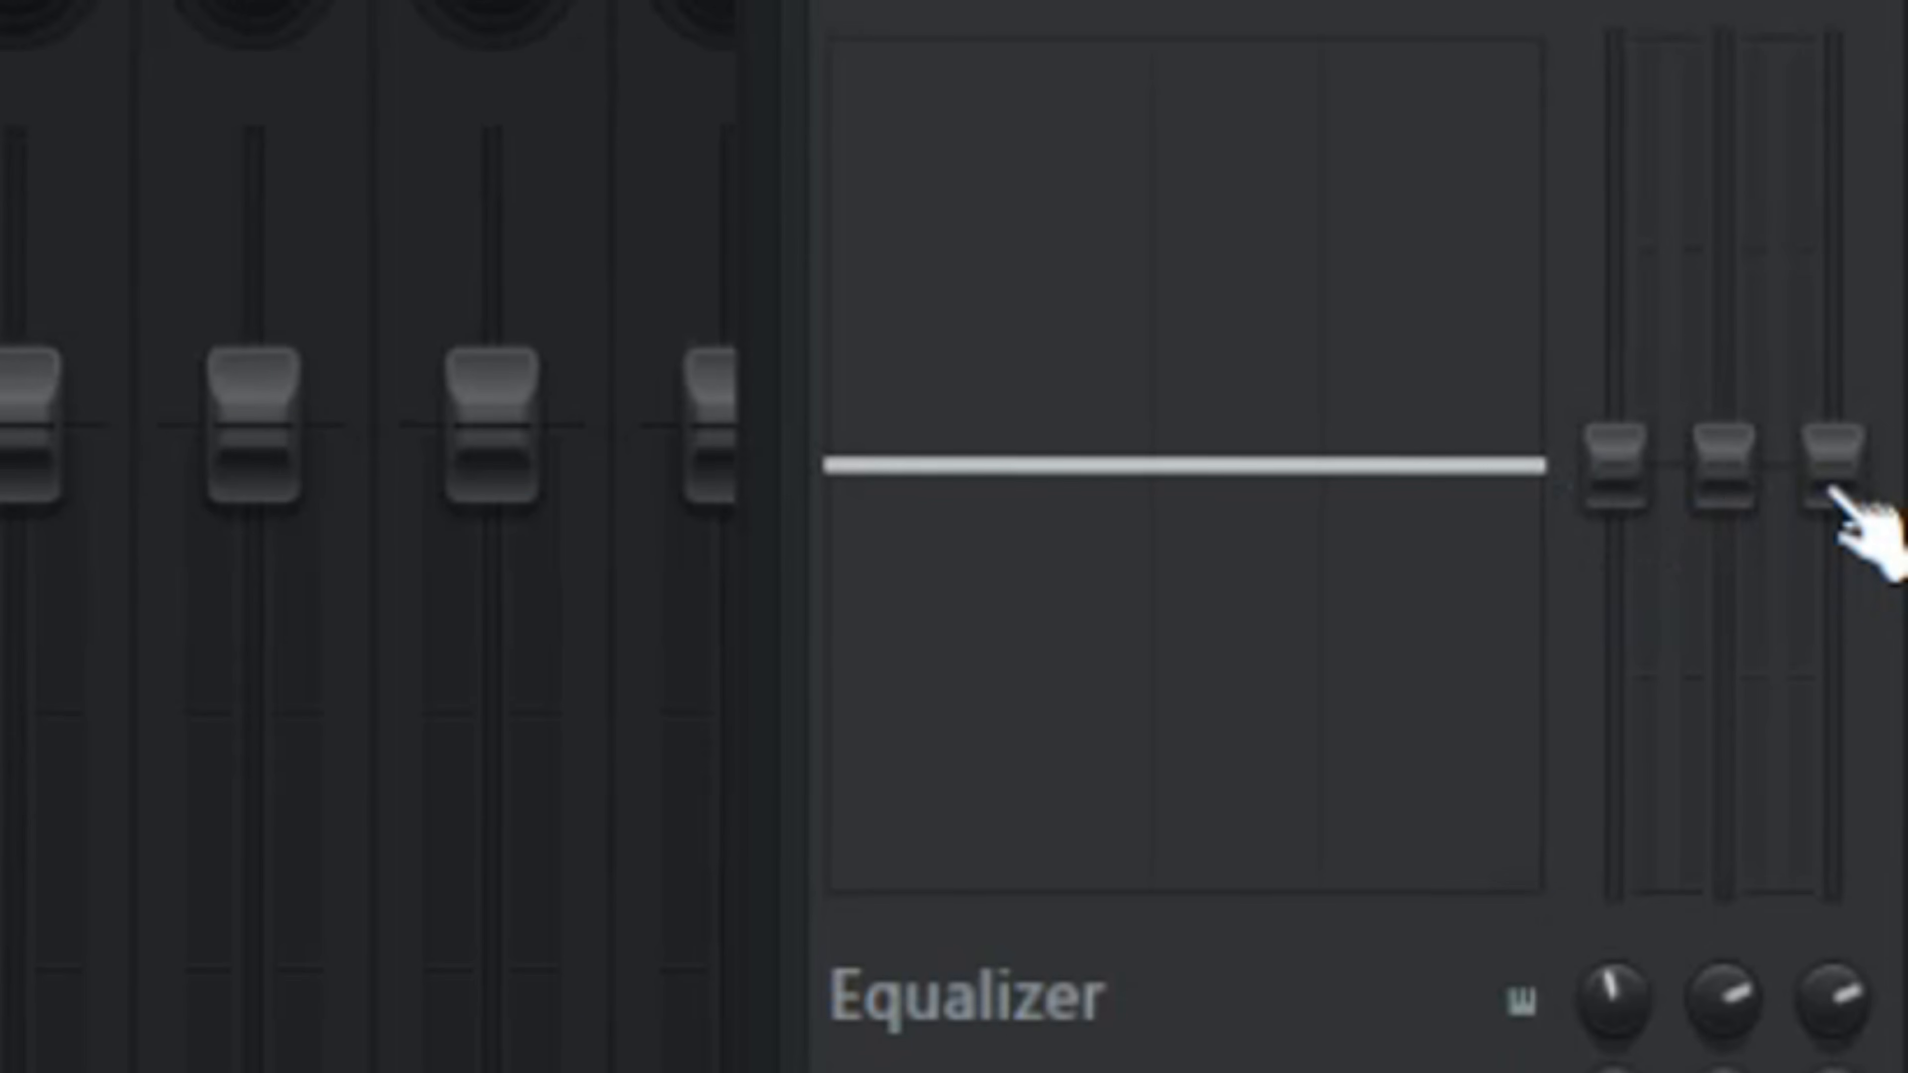
Step: Shape the MAIN VOCALS track's built-in equalizer with slightly boosted upper bands and a slight low cut, and set the track level to -1.6 dB
{"action": "left_click_drag", "start_coordinate": [1892, 565], "coordinate": [1892, 541]}
{"action": "left_click_drag", "start_coordinate": [1833, 349], "coordinate": [1833, 432]}
{"action": "left_click_drag", "start_coordinate": [1745, 526], "coordinate": [1725, 438]}
{"action": "left_click_drag", "start_coordinate": [1615, 463], "coordinate": [1615, 478]}
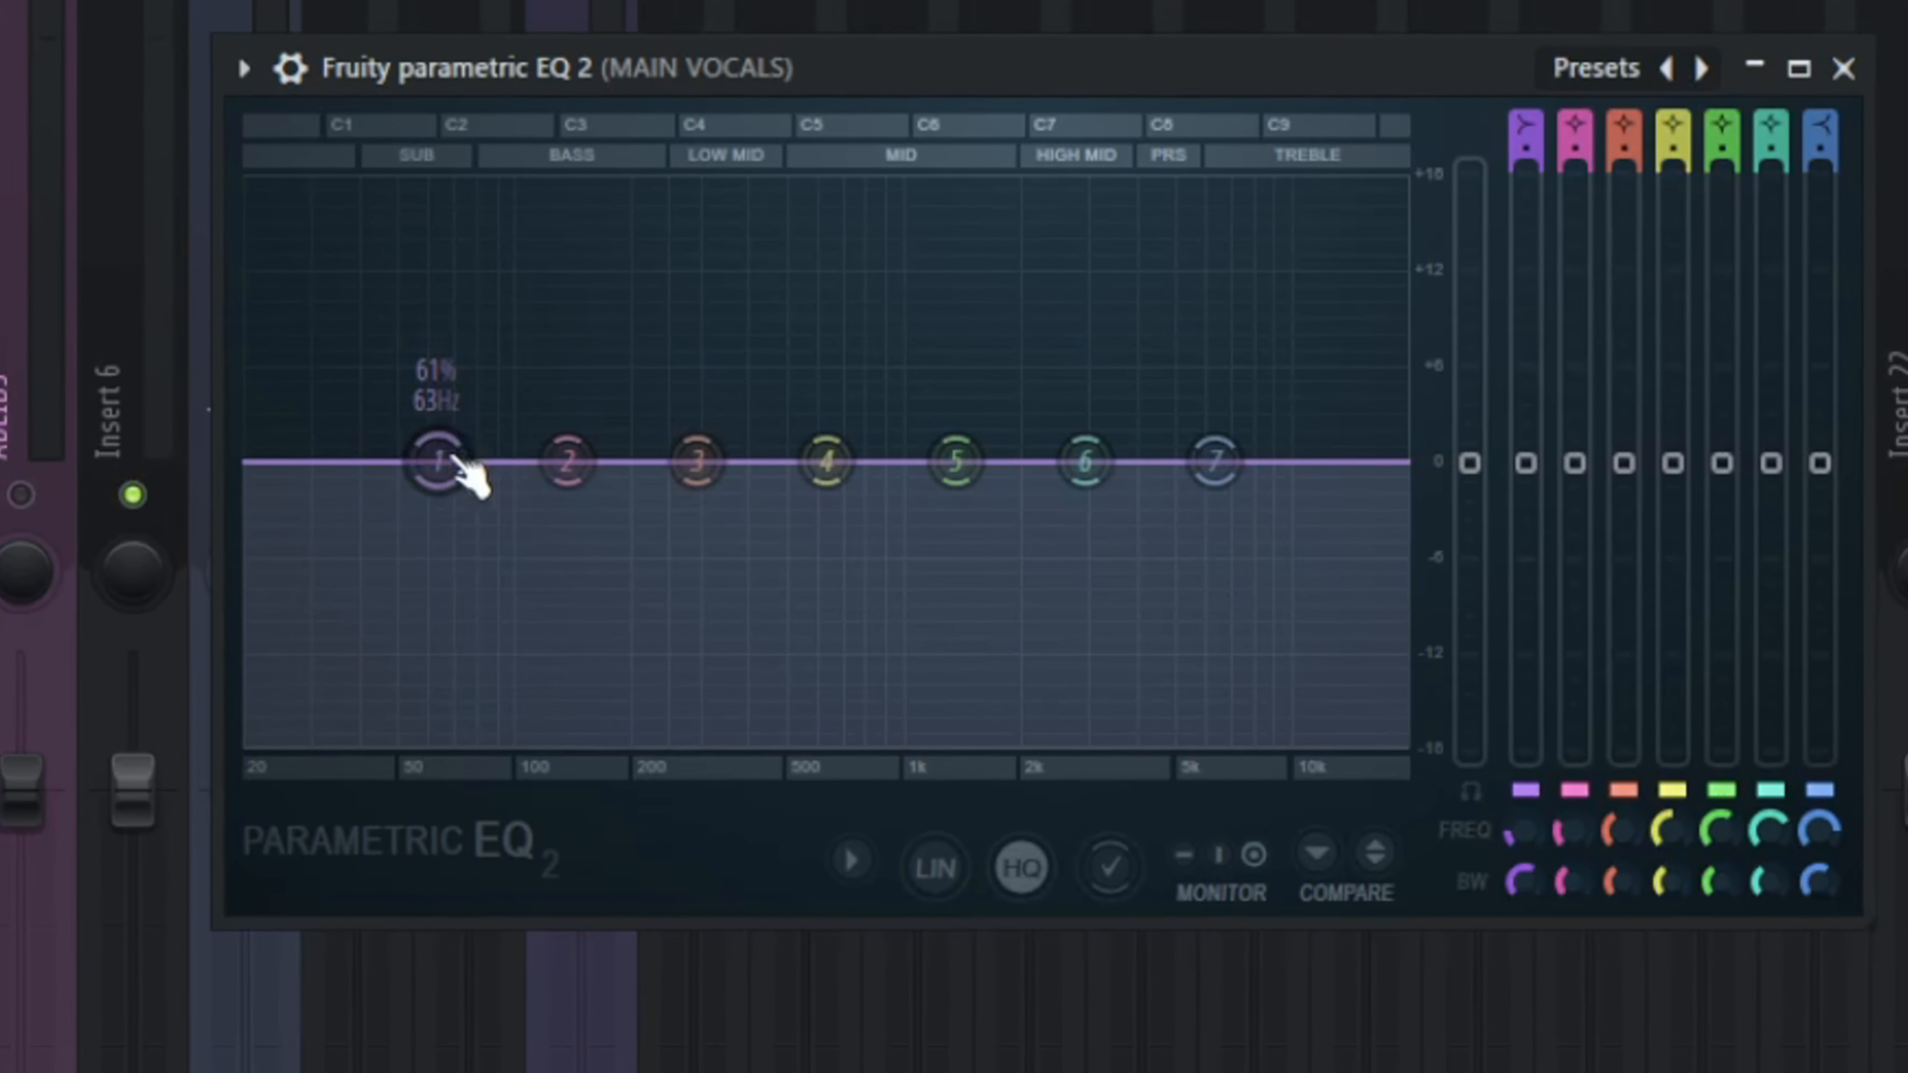
Step: Turn band 1 of the first Parametric EQ 2 into a high-pass filter at about 126 Hz
{"action": "left_click_drag", "start_coordinate": [653, 421], "coordinate": [655, 427]}
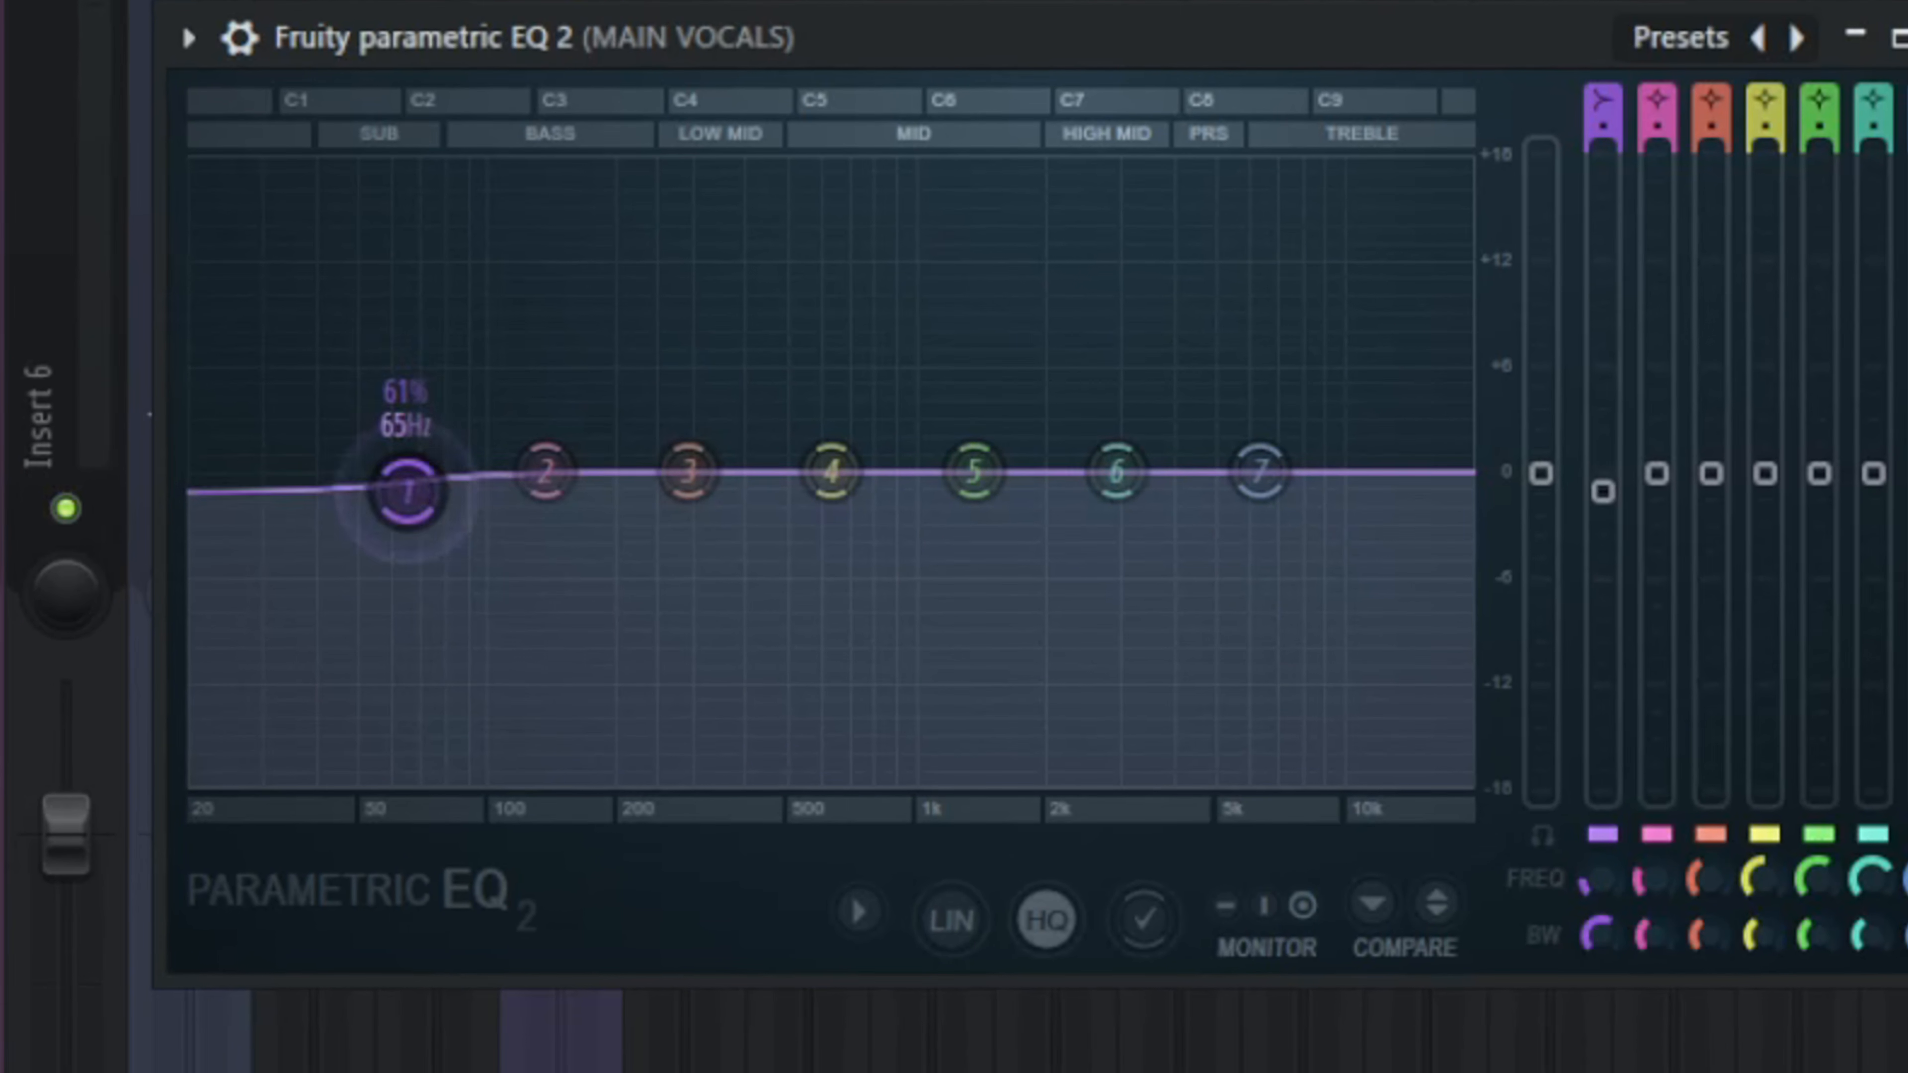
{"action": "left_click_drag", "start_coordinate": [407, 492], "coordinate": [515, 526]}
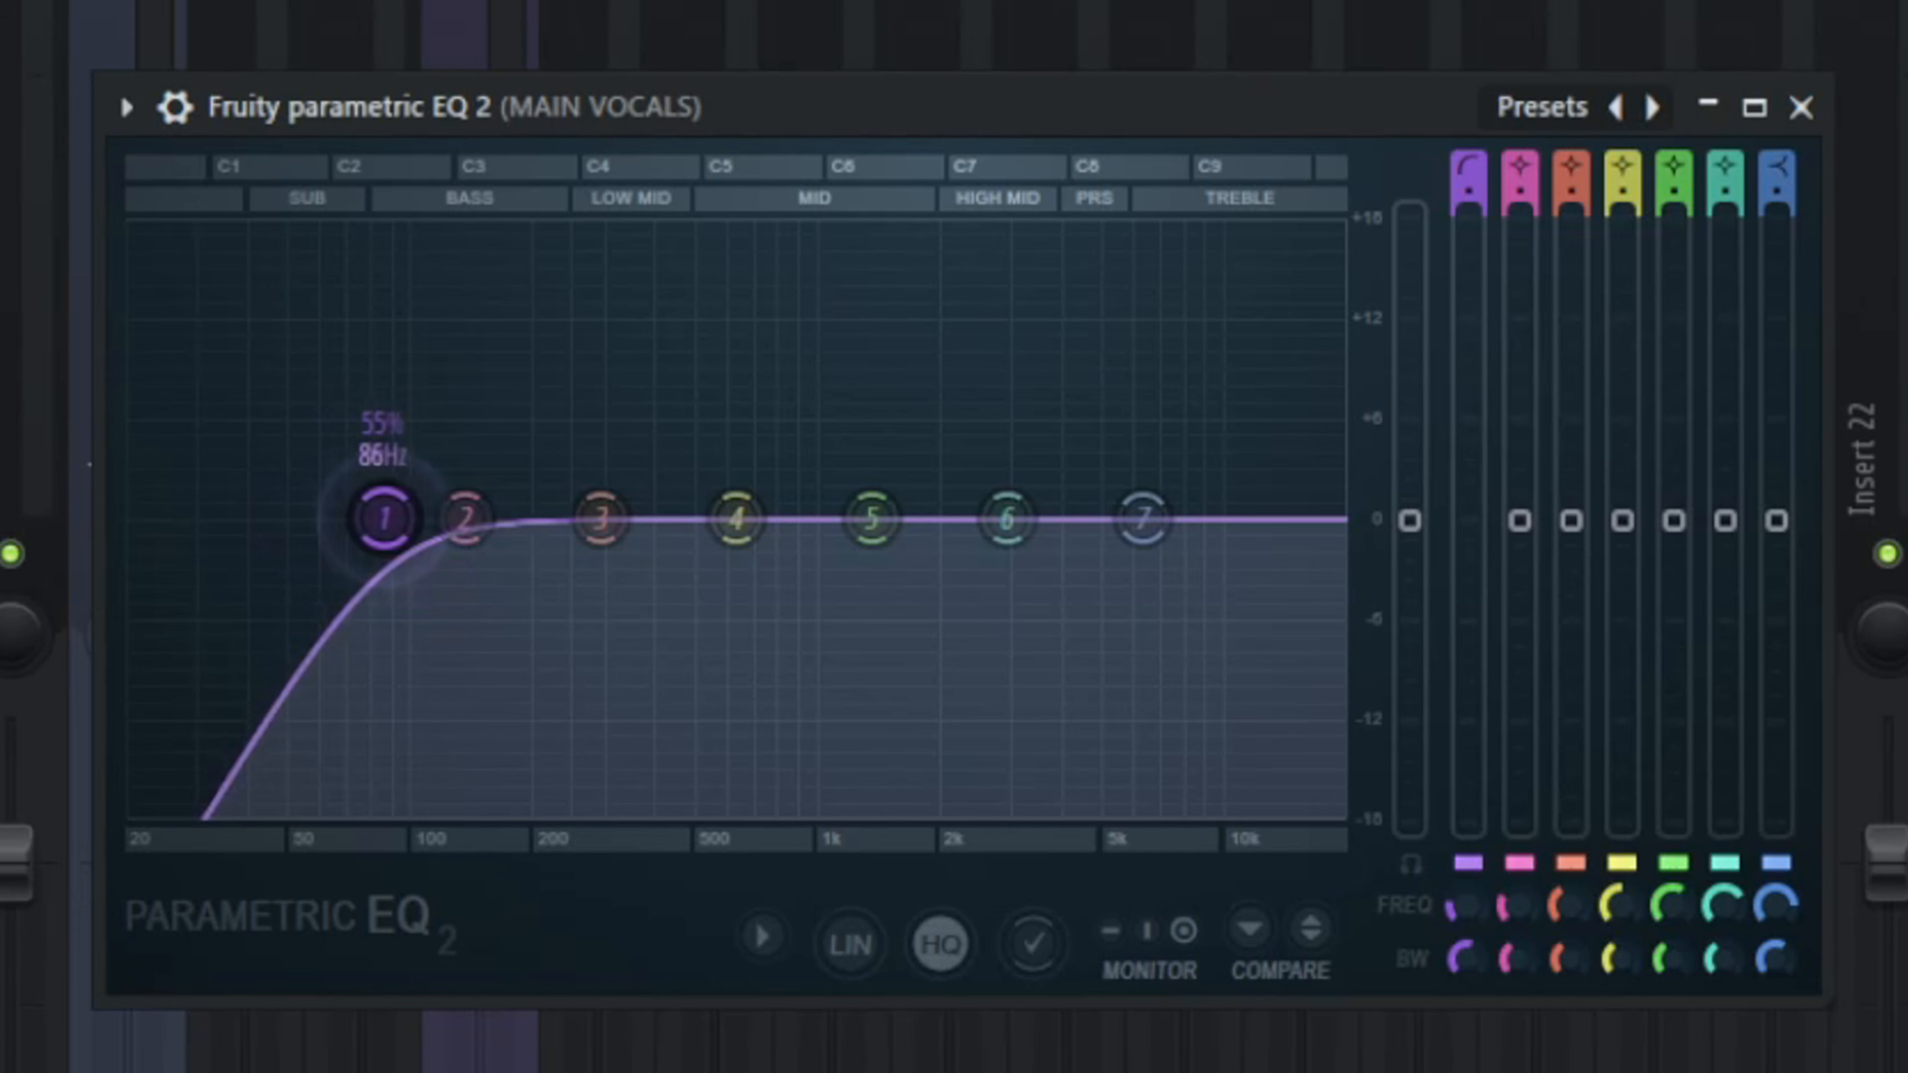
{"action": "left_click_drag", "start_coordinate": [379, 515], "coordinate": [452, 519]}
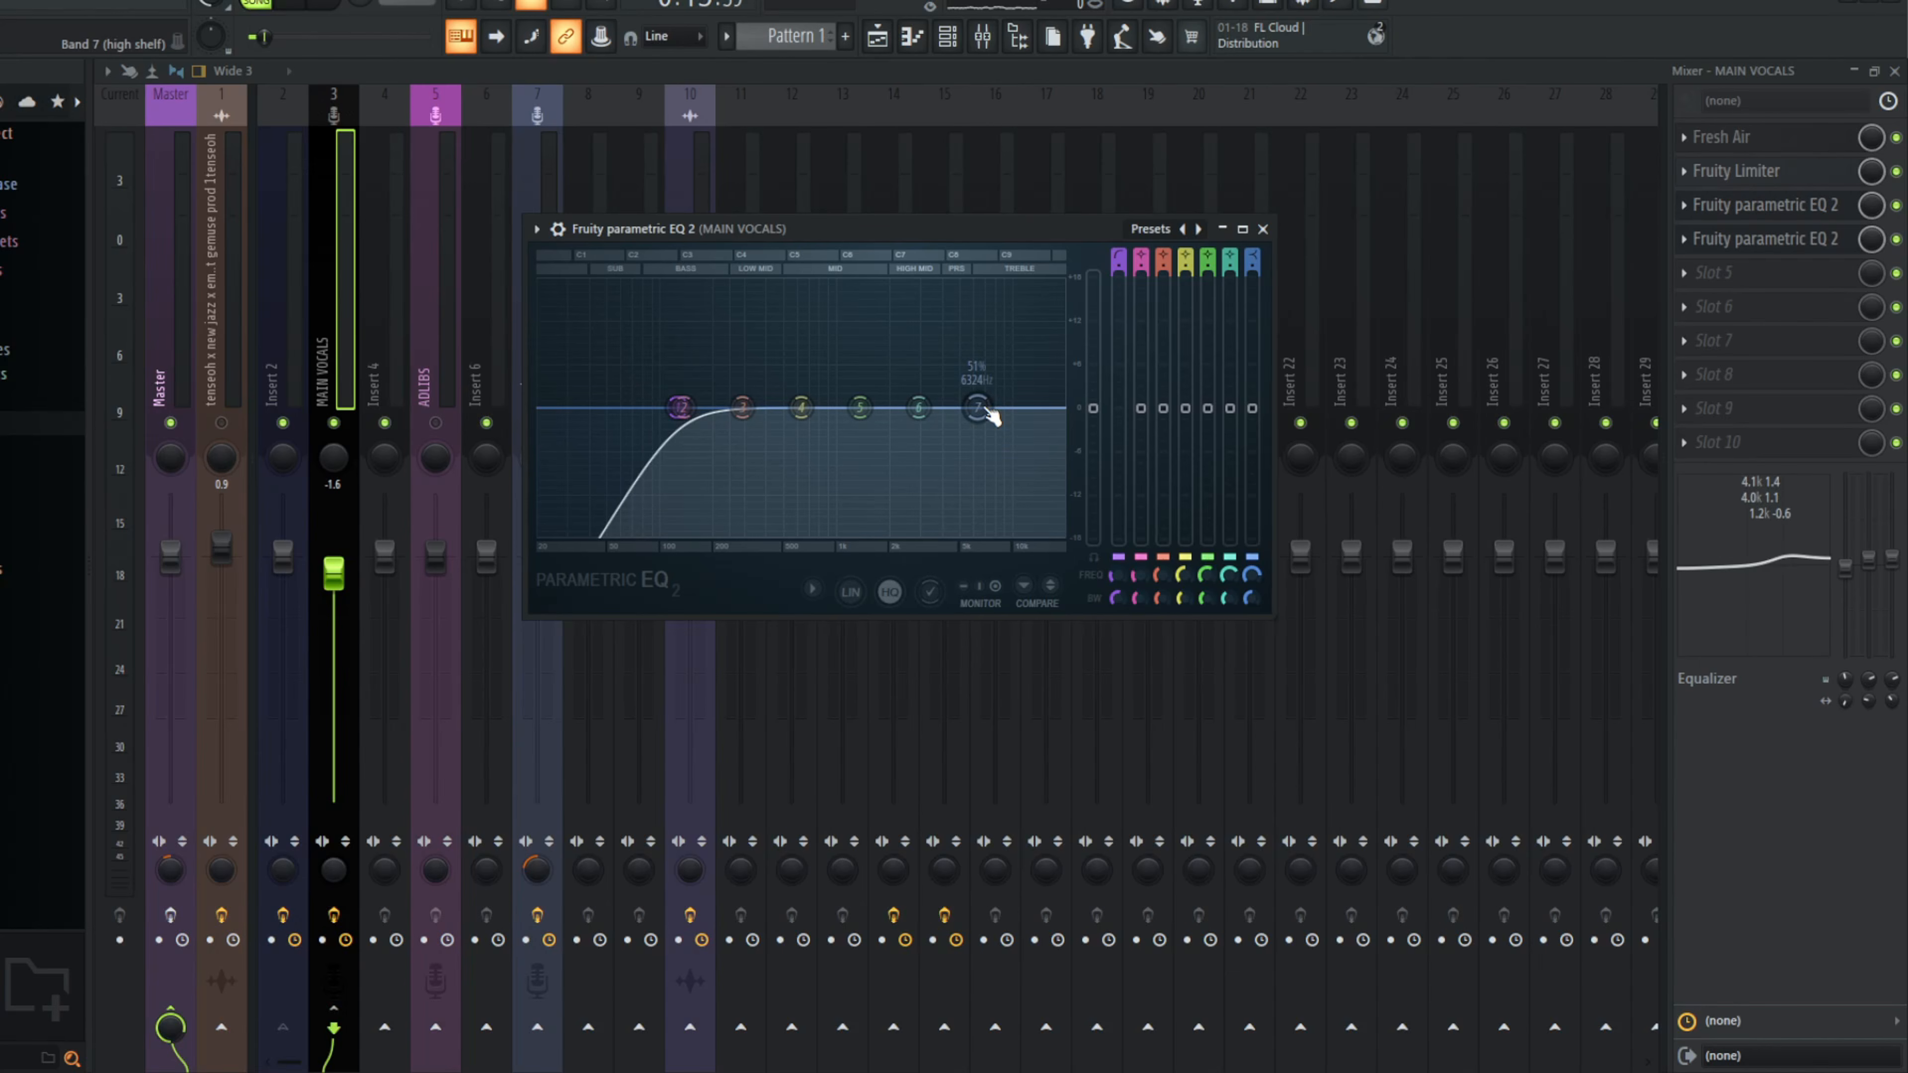
Step: Boost the first EQ's band 7 high shelf by about 4 dB and band 5 by about 2.5 dB near 1.36 kHz
{"action": "left_click_drag", "start_coordinate": [991, 416], "coordinate": [1011, 396]}
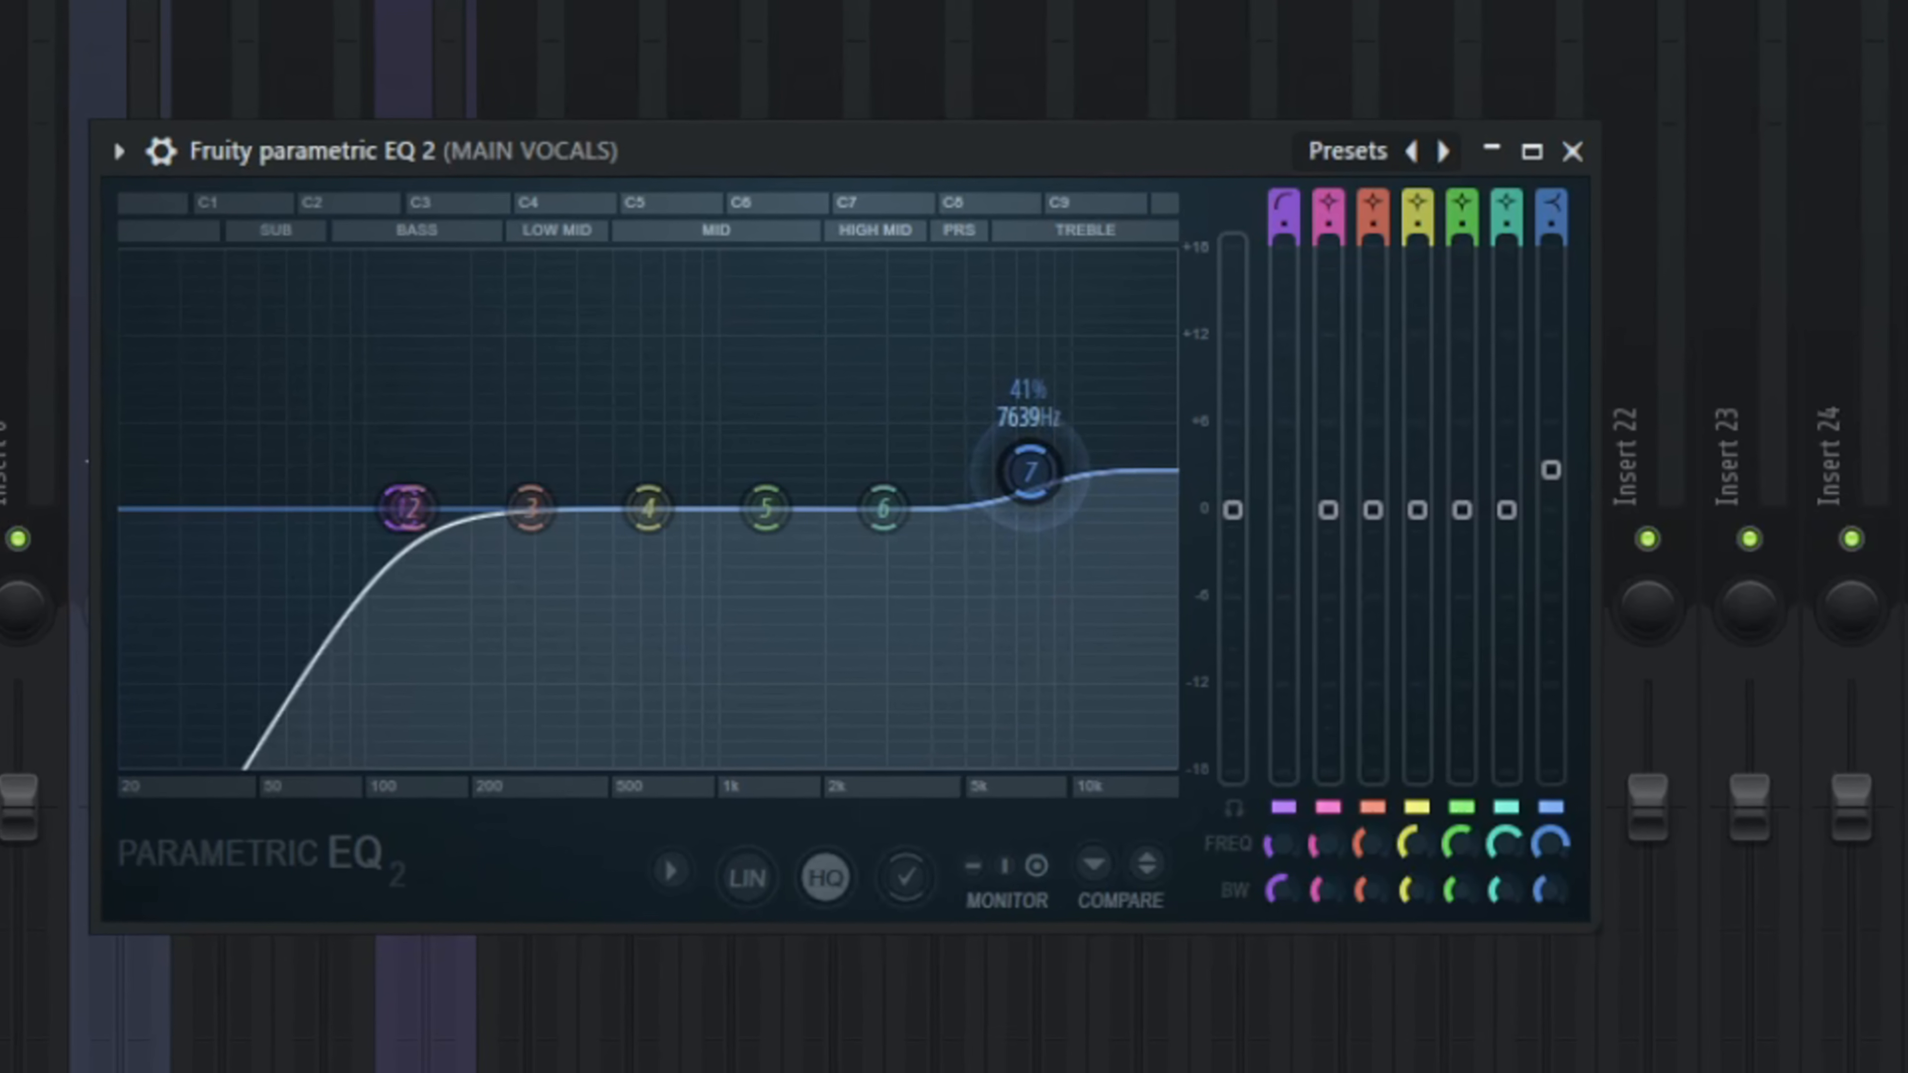
{"action": "mouse_move", "coordinate": [1030, 471]}
{"action": "left_mouse_down"}
{"action": "mouse_move", "coordinate": [1003, 319]}
{"action": "mouse_move", "coordinate": [1026, 478]}
{"action": "left_mouse_up"}
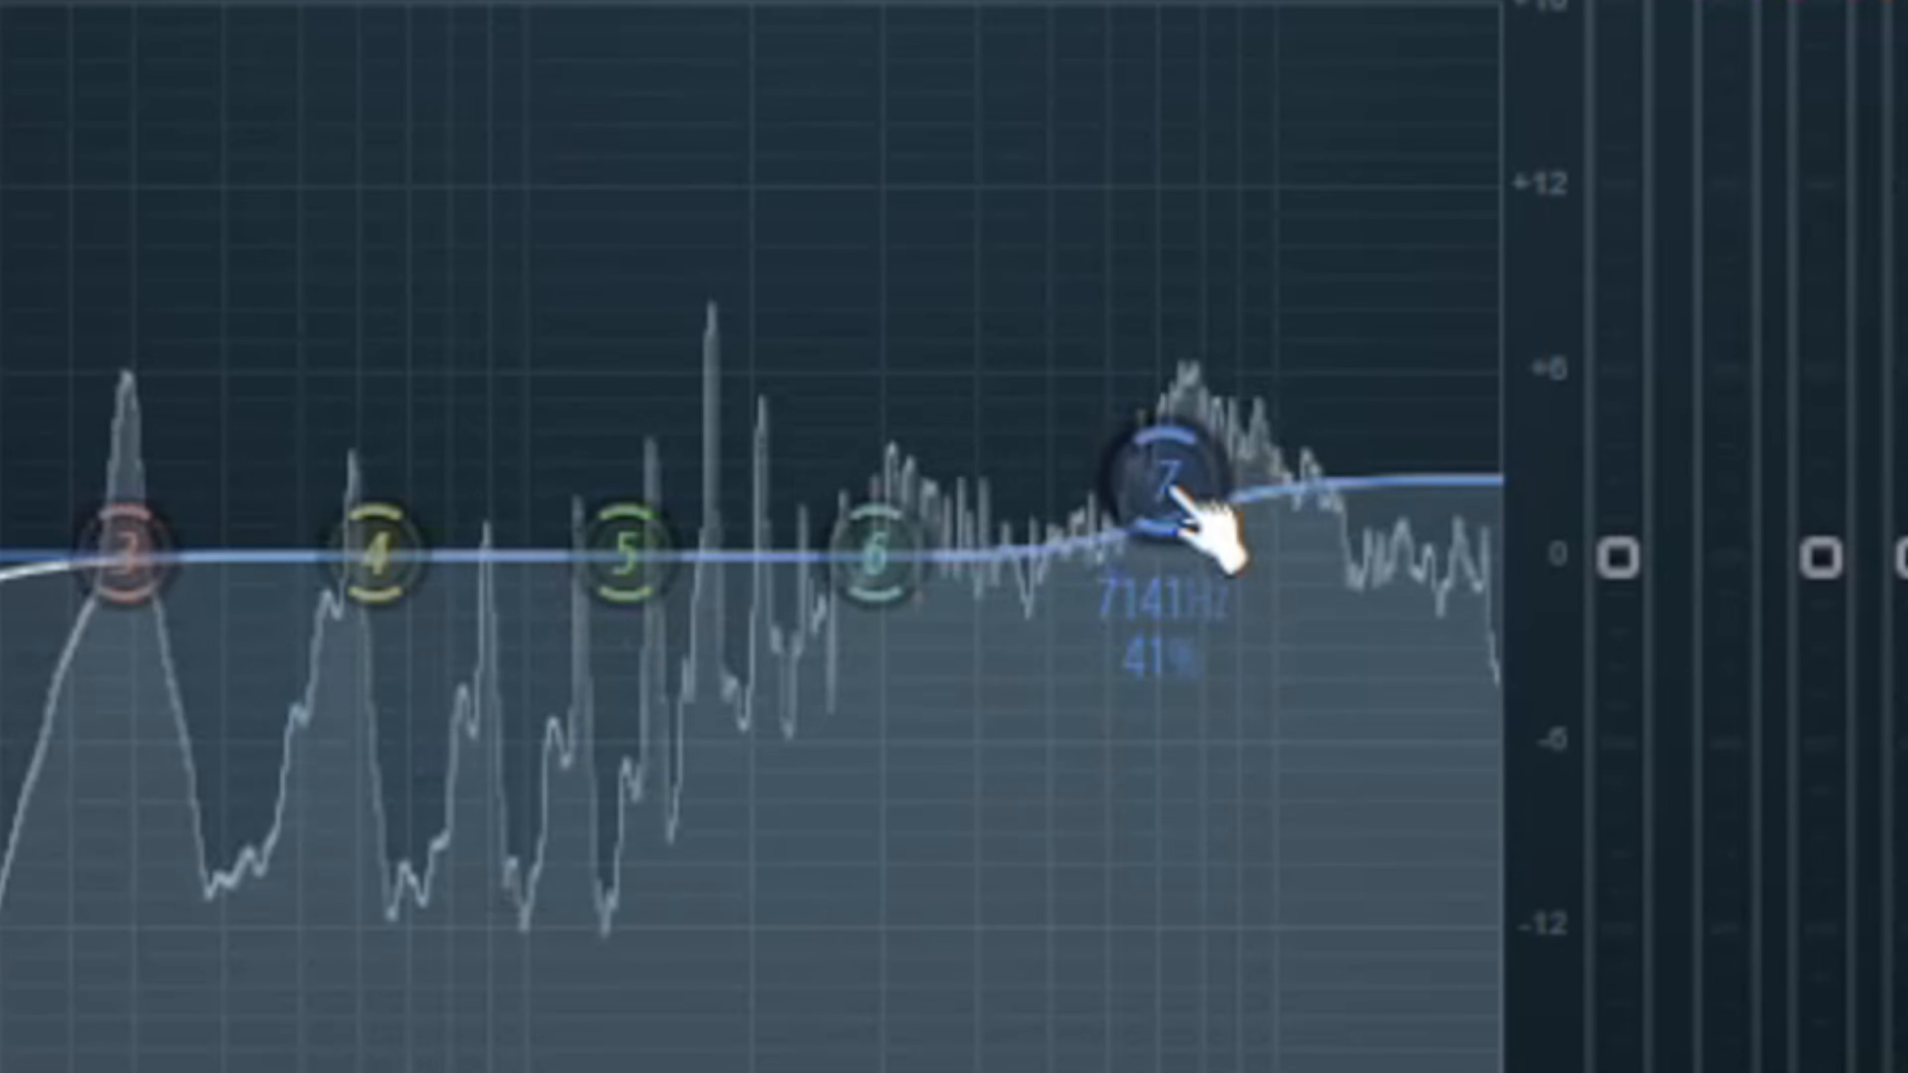
{"action": "left_click_drag", "start_coordinate": [991, 415], "coordinate": [989, 403]}
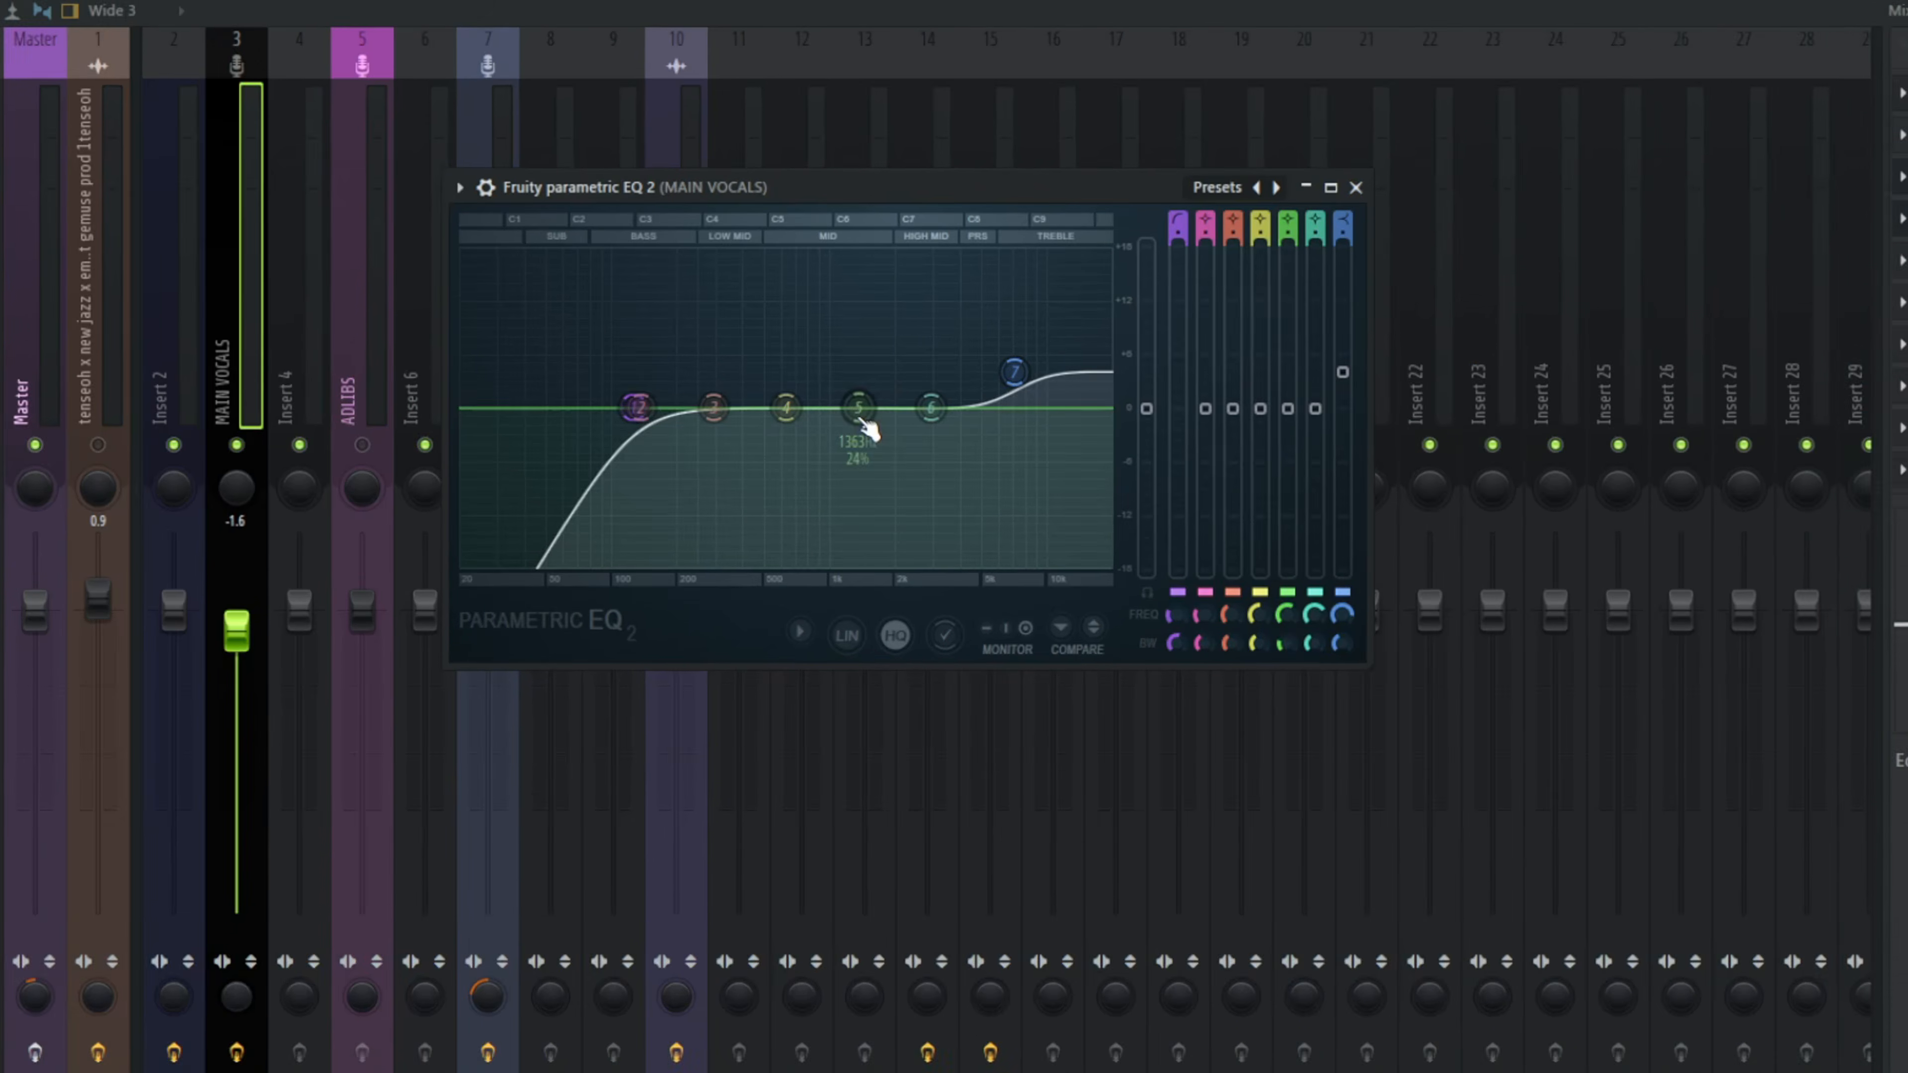
{"action": "left_click_drag", "start_coordinate": [847, 412], "coordinate": [847, 396]}
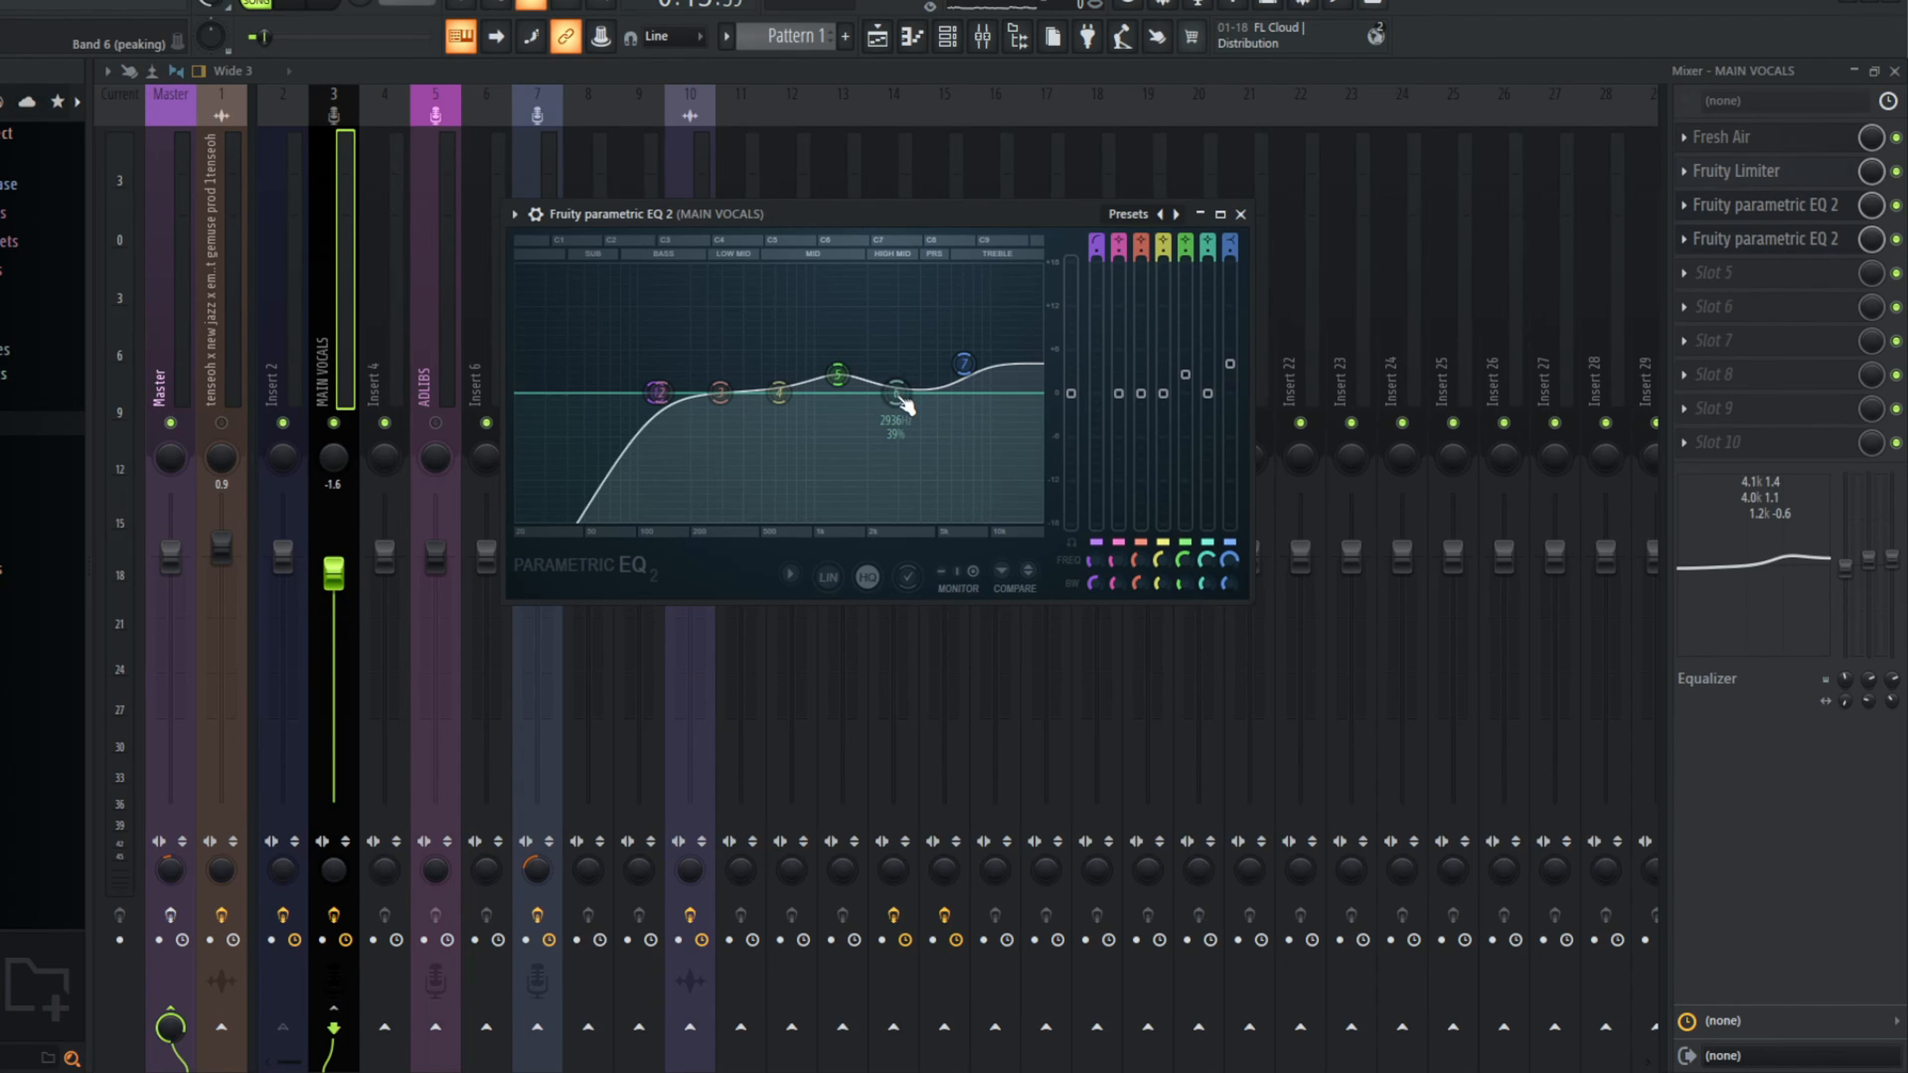
Step: Narrow the first EQ's band 6 to 0%, boost it to find the harsh frequency near 2.7 kHz, and cut it there by about 5 dB
{"action": "scroll", "coordinate": [897, 396], "scroll_direction": "down", "scroll_amount": 8}
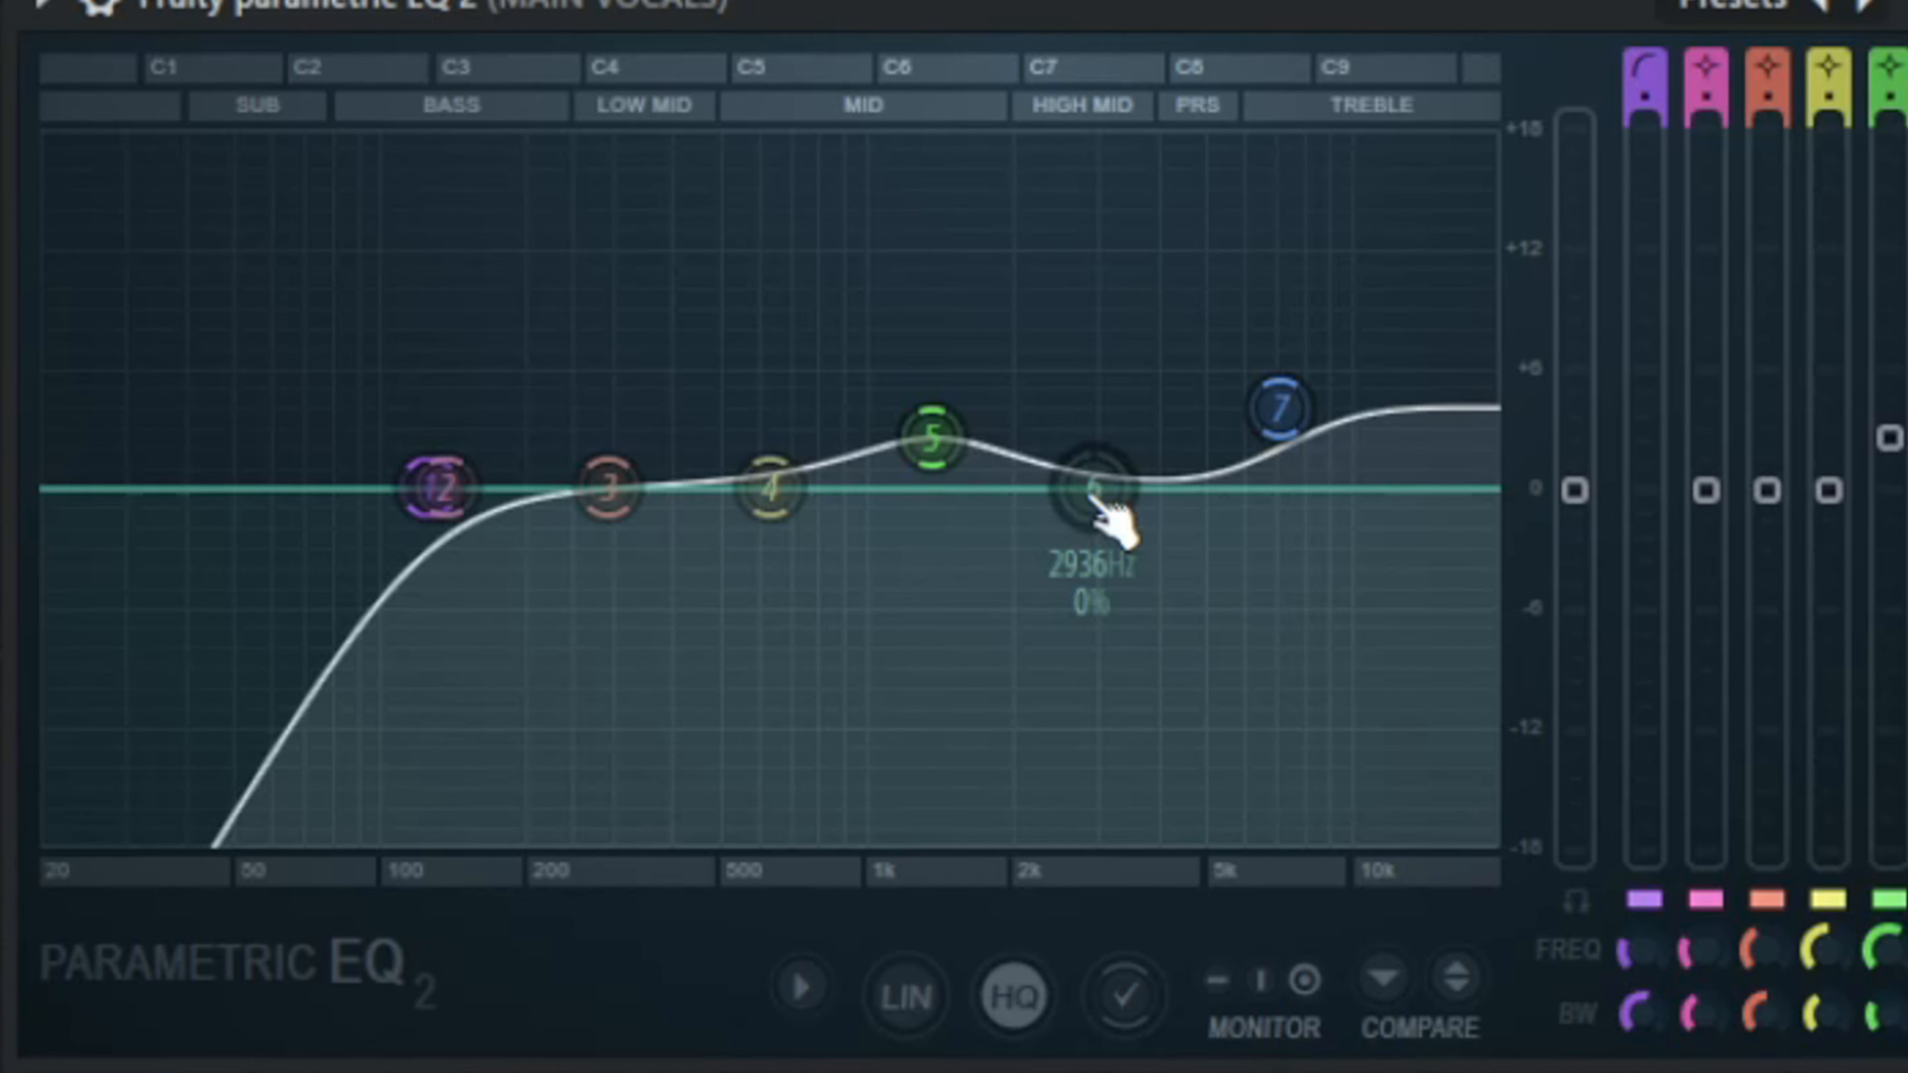
{"action": "left_click_drag", "start_coordinate": [1087, 395], "coordinate": [1076, 139]}
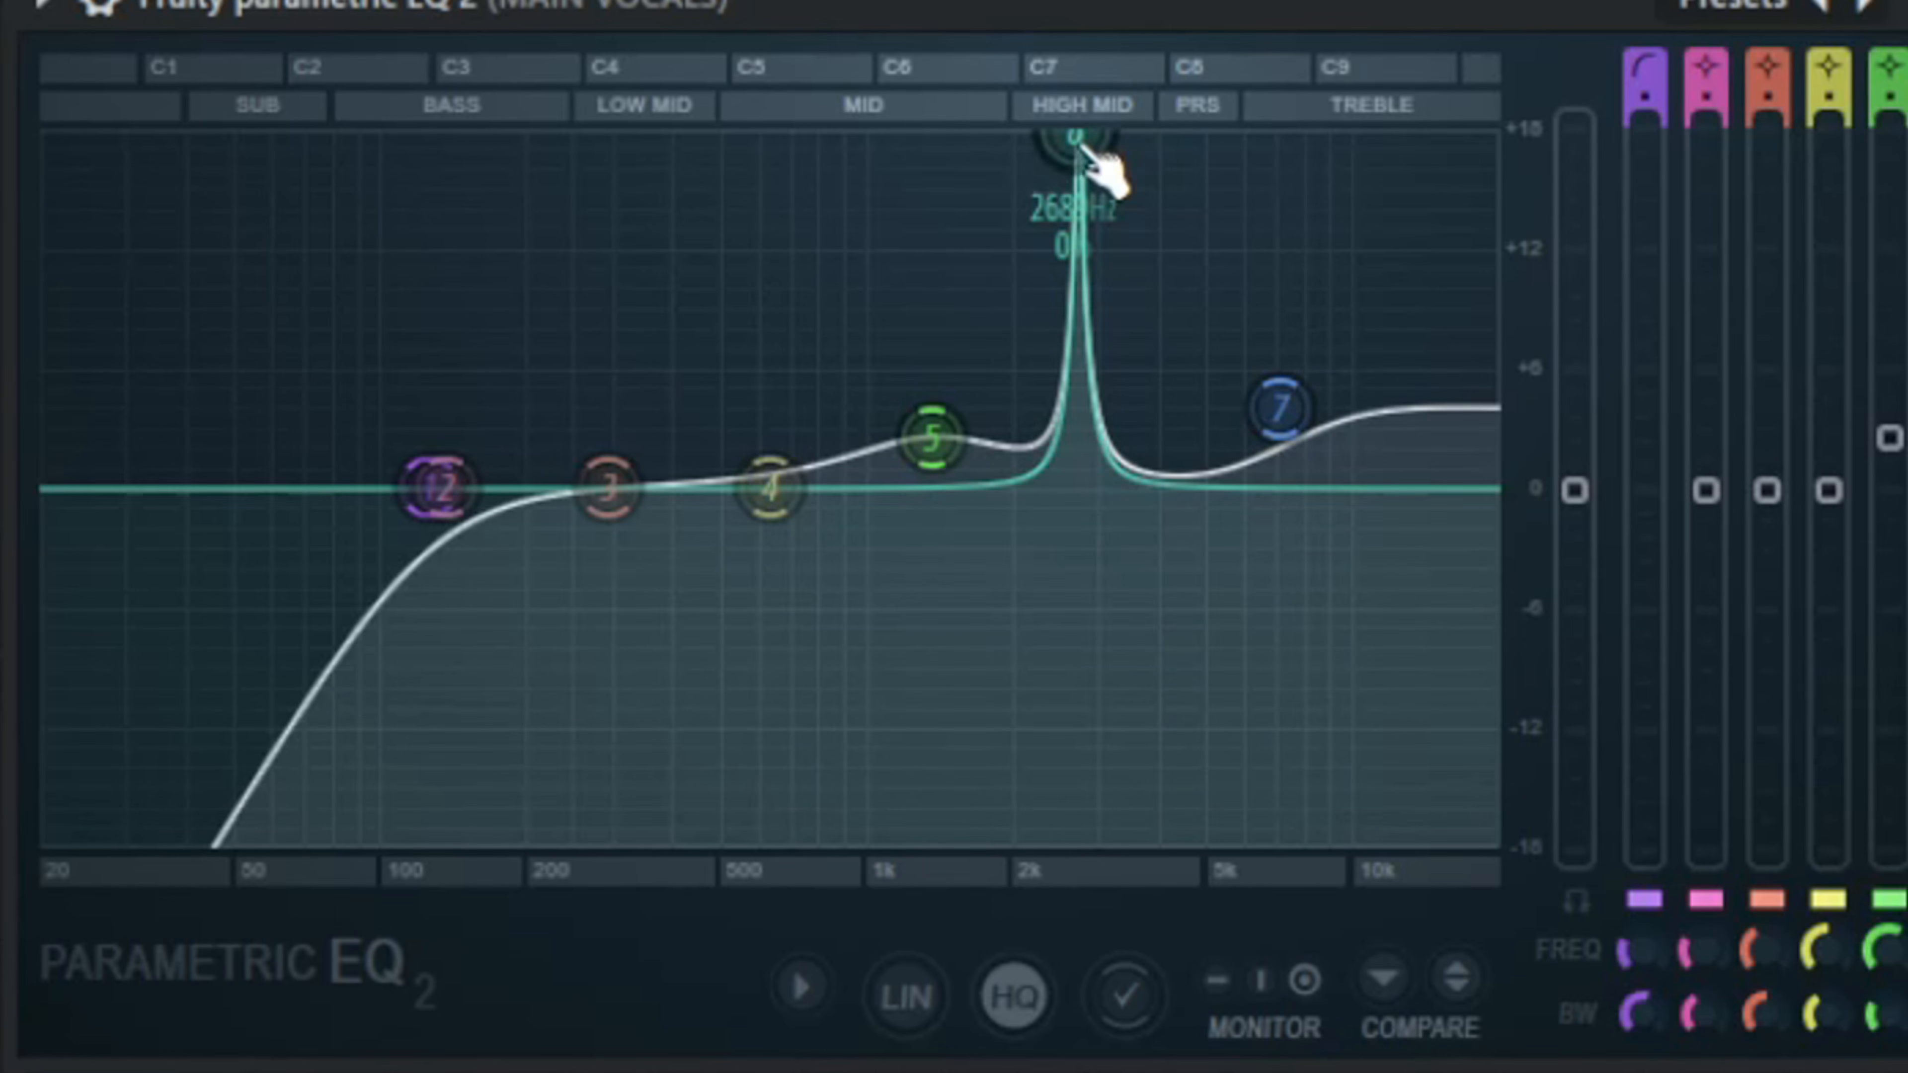
{"action": "left_click_drag", "start_coordinate": [1076, 140], "coordinate": [1067, 590]}
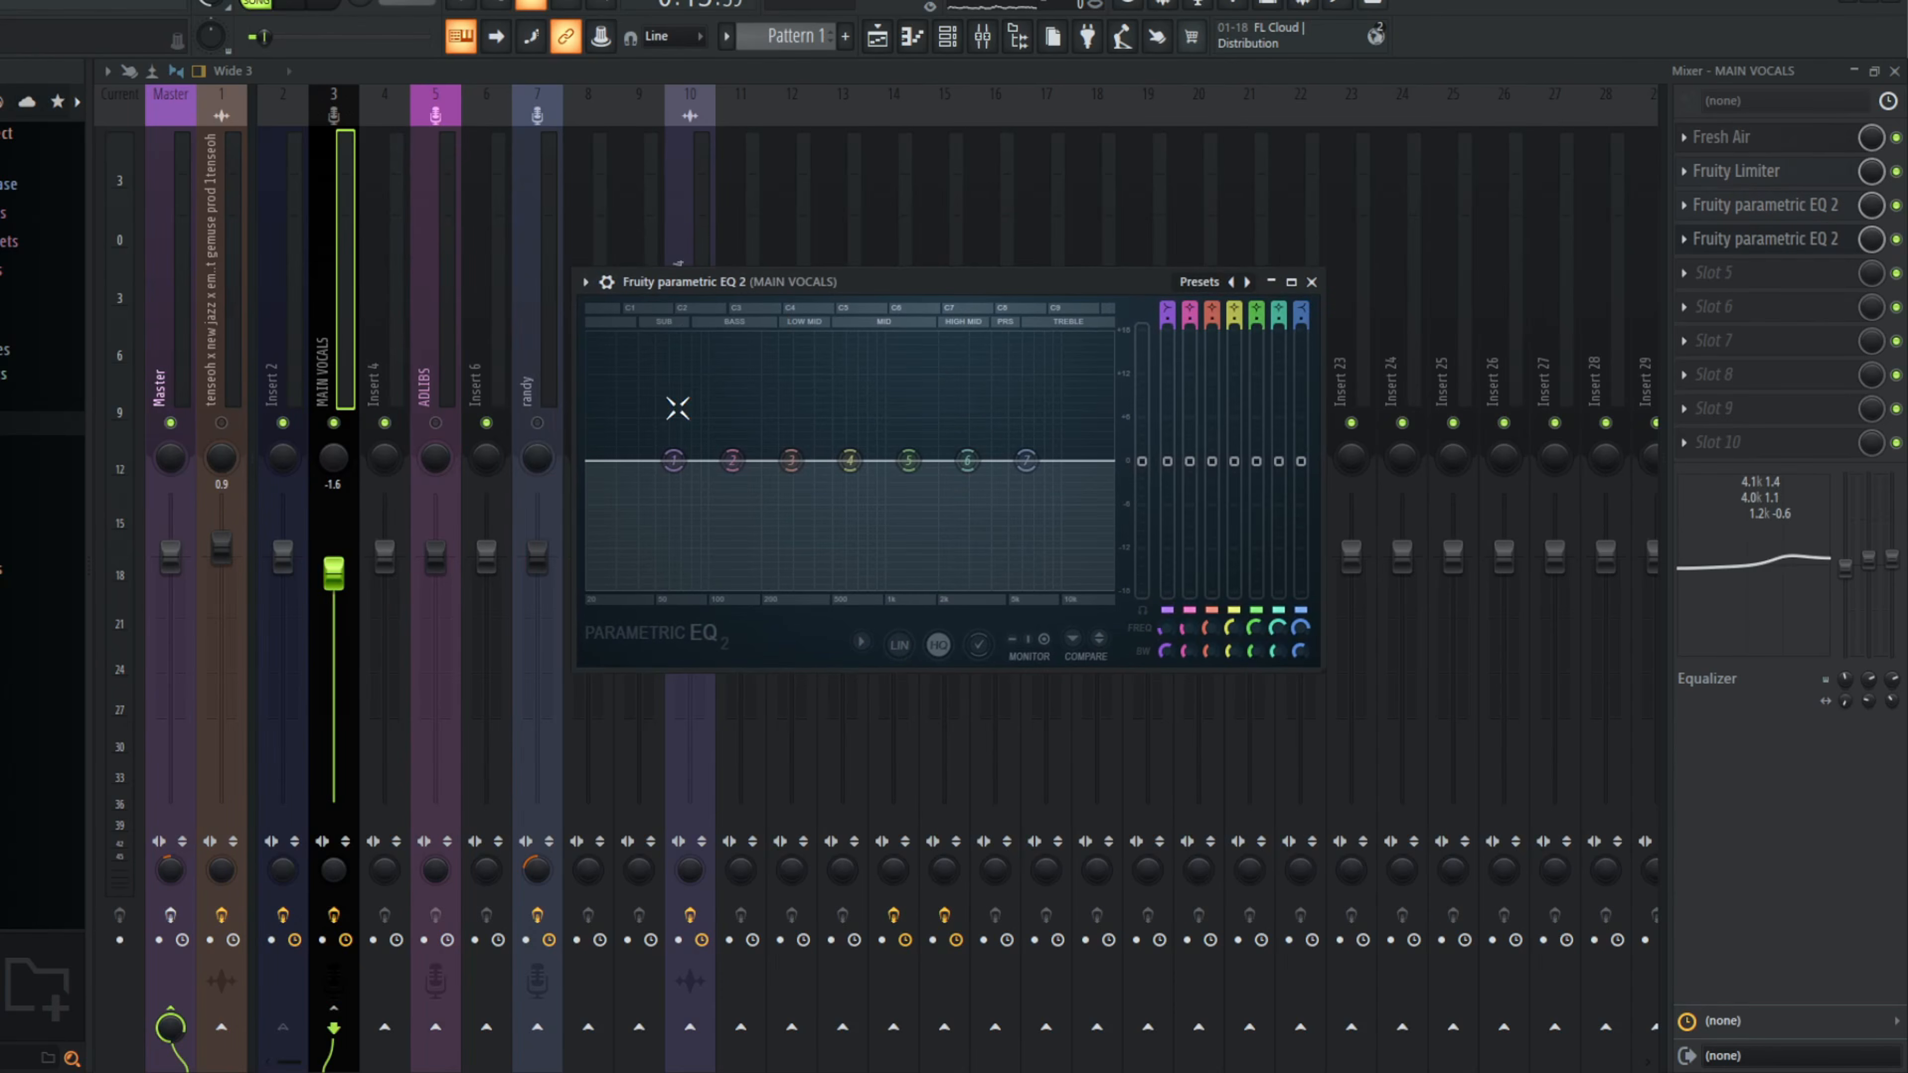
Step: In the second Parametric EQ 2, lower band 1 by about 4 dB, slightly raise band 7, and close the plugin window
{"action": "left_click_drag", "start_coordinate": [675, 462], "coordinate": [676, 494]}
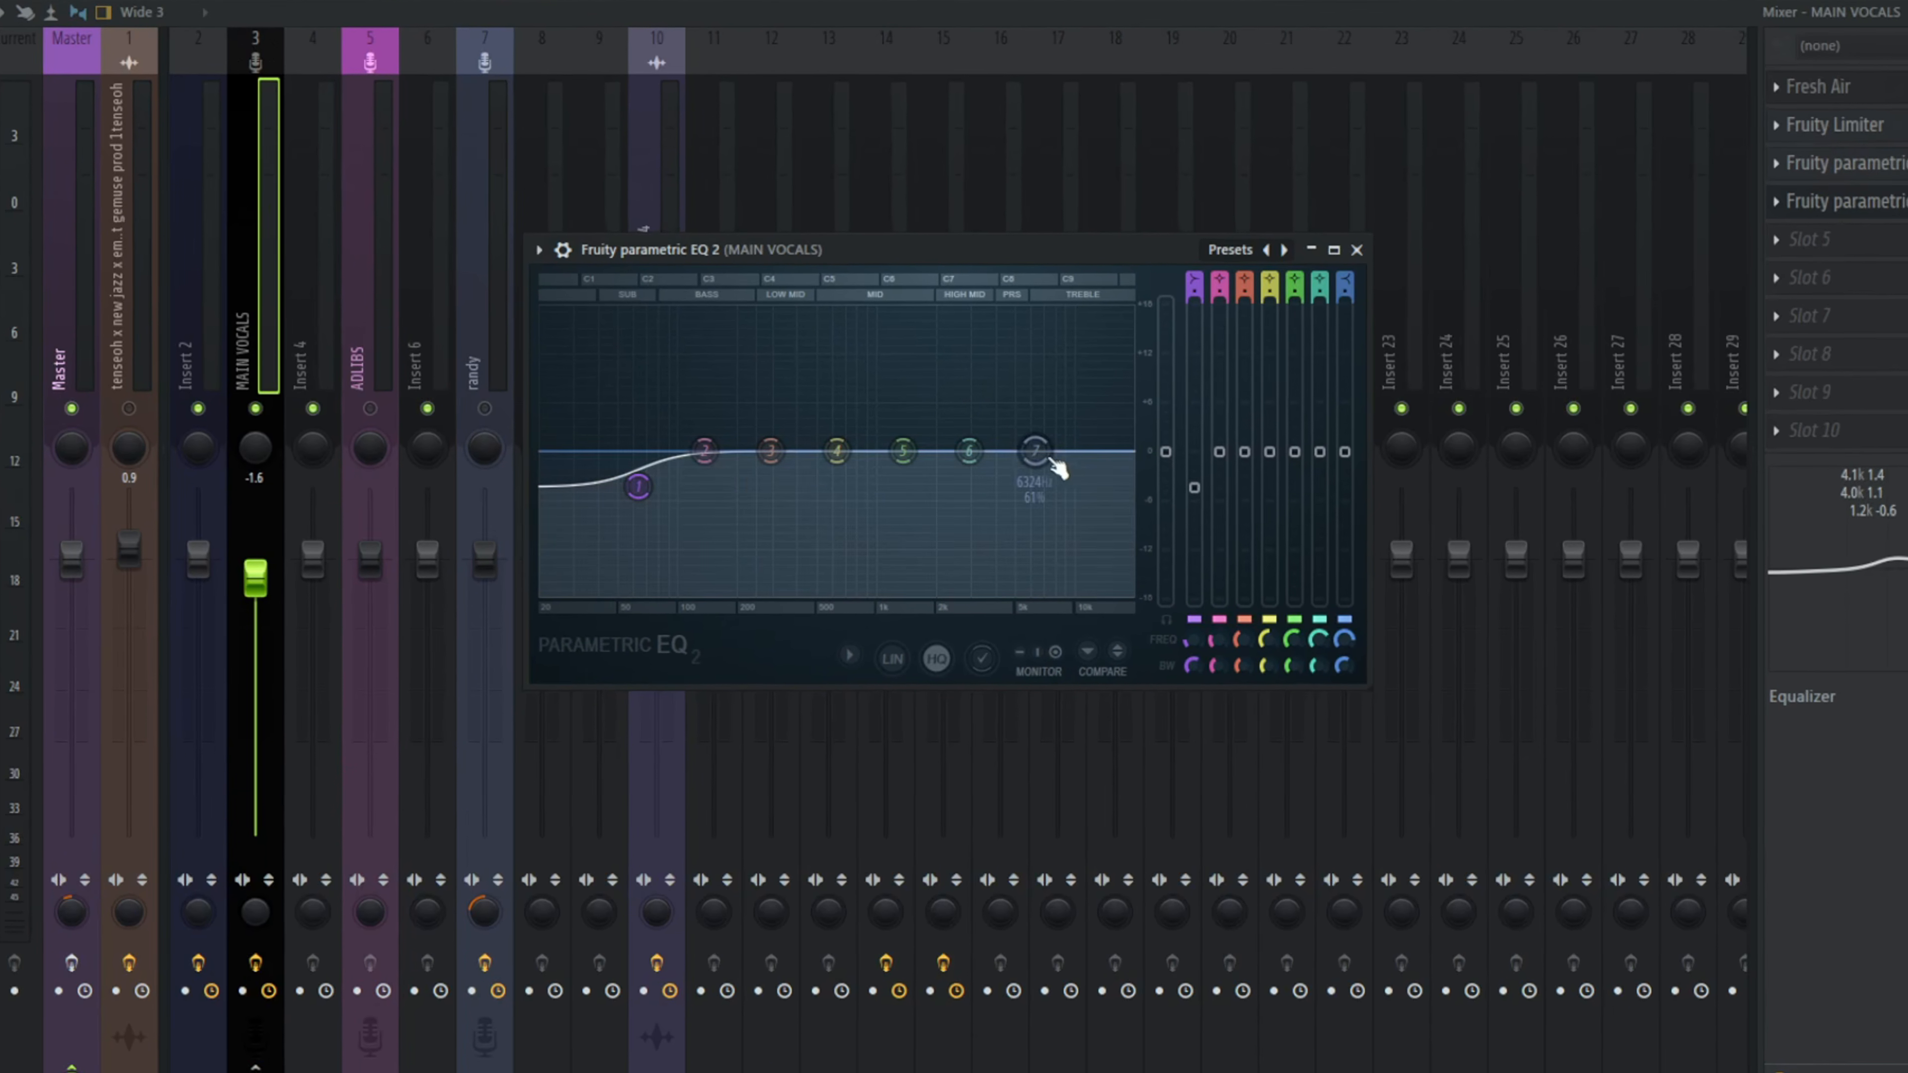
{"action": "left_click_drag", "start_coordinate": [1027, 461], "coordinate": [1031, 456]}
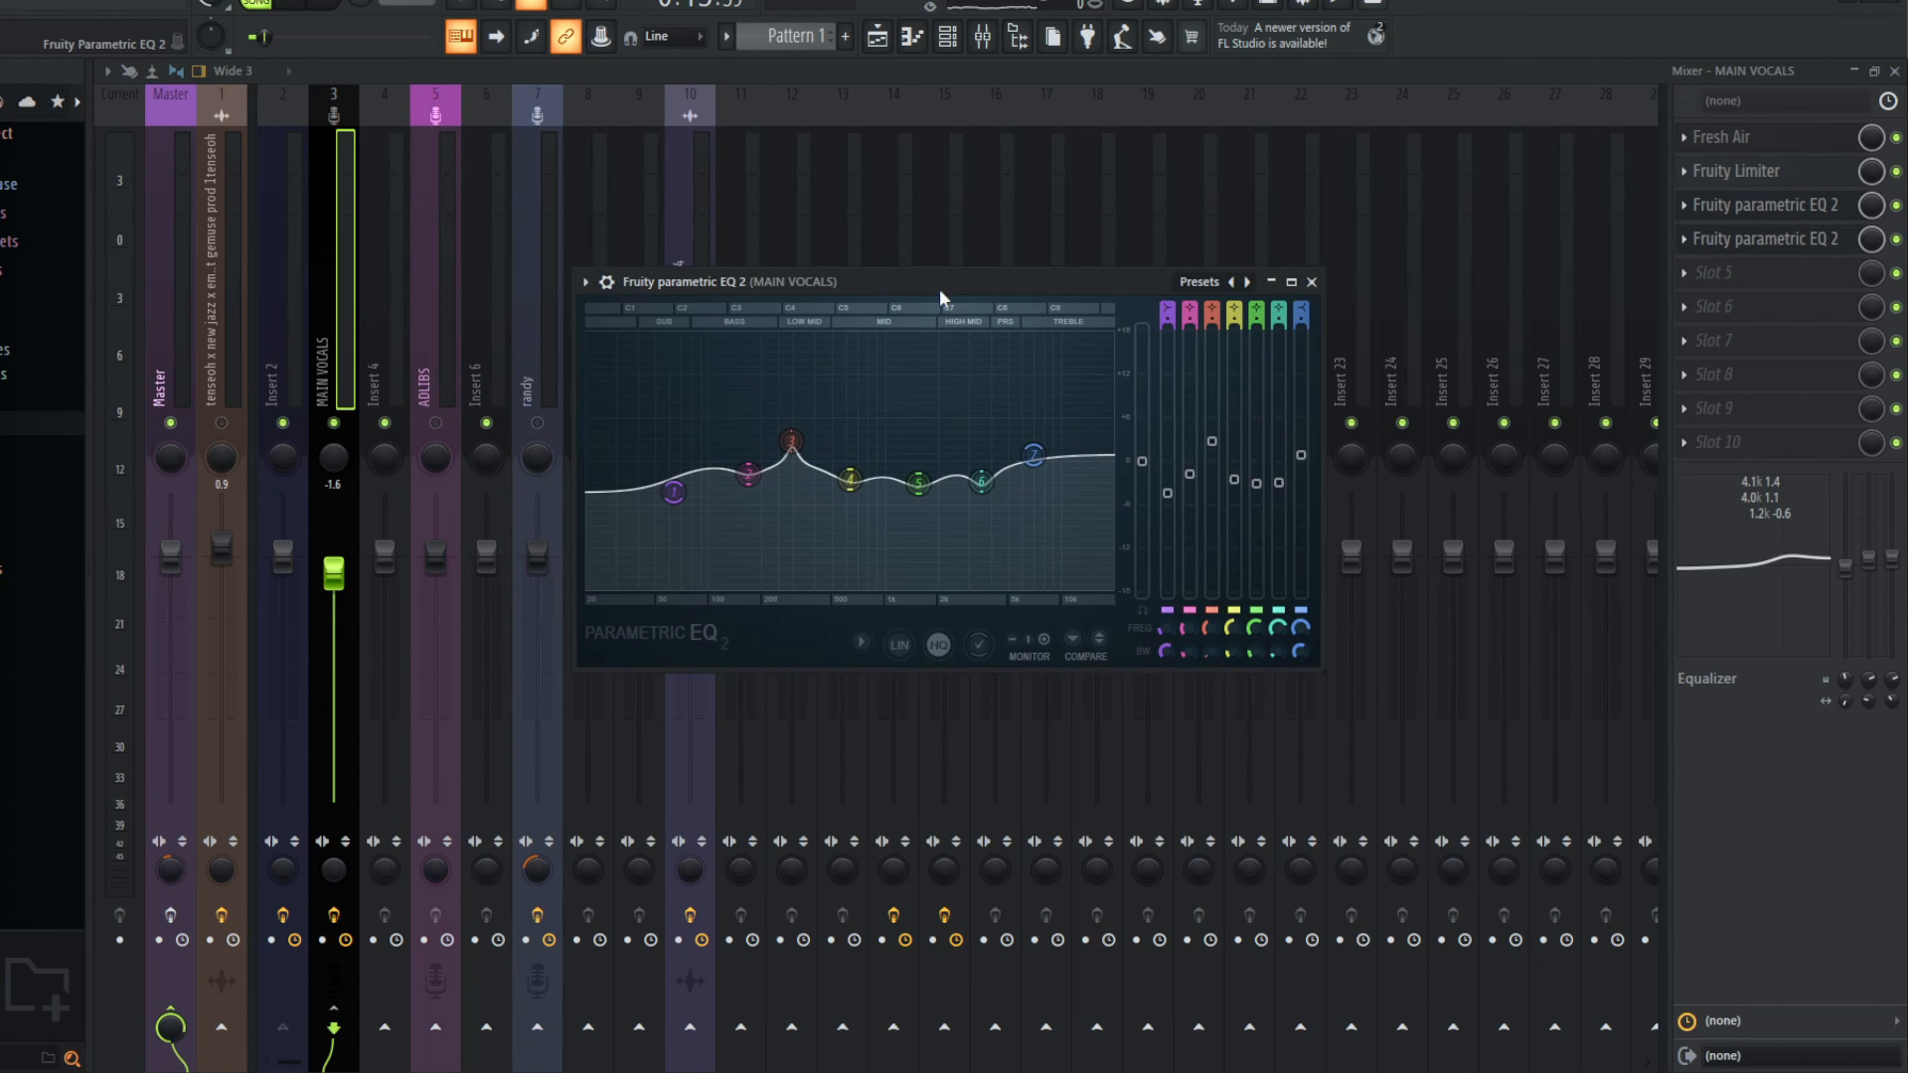
{"action": "left_click_drag", "start_coordinate": [940, 289], "coordinate": [886, 267]}
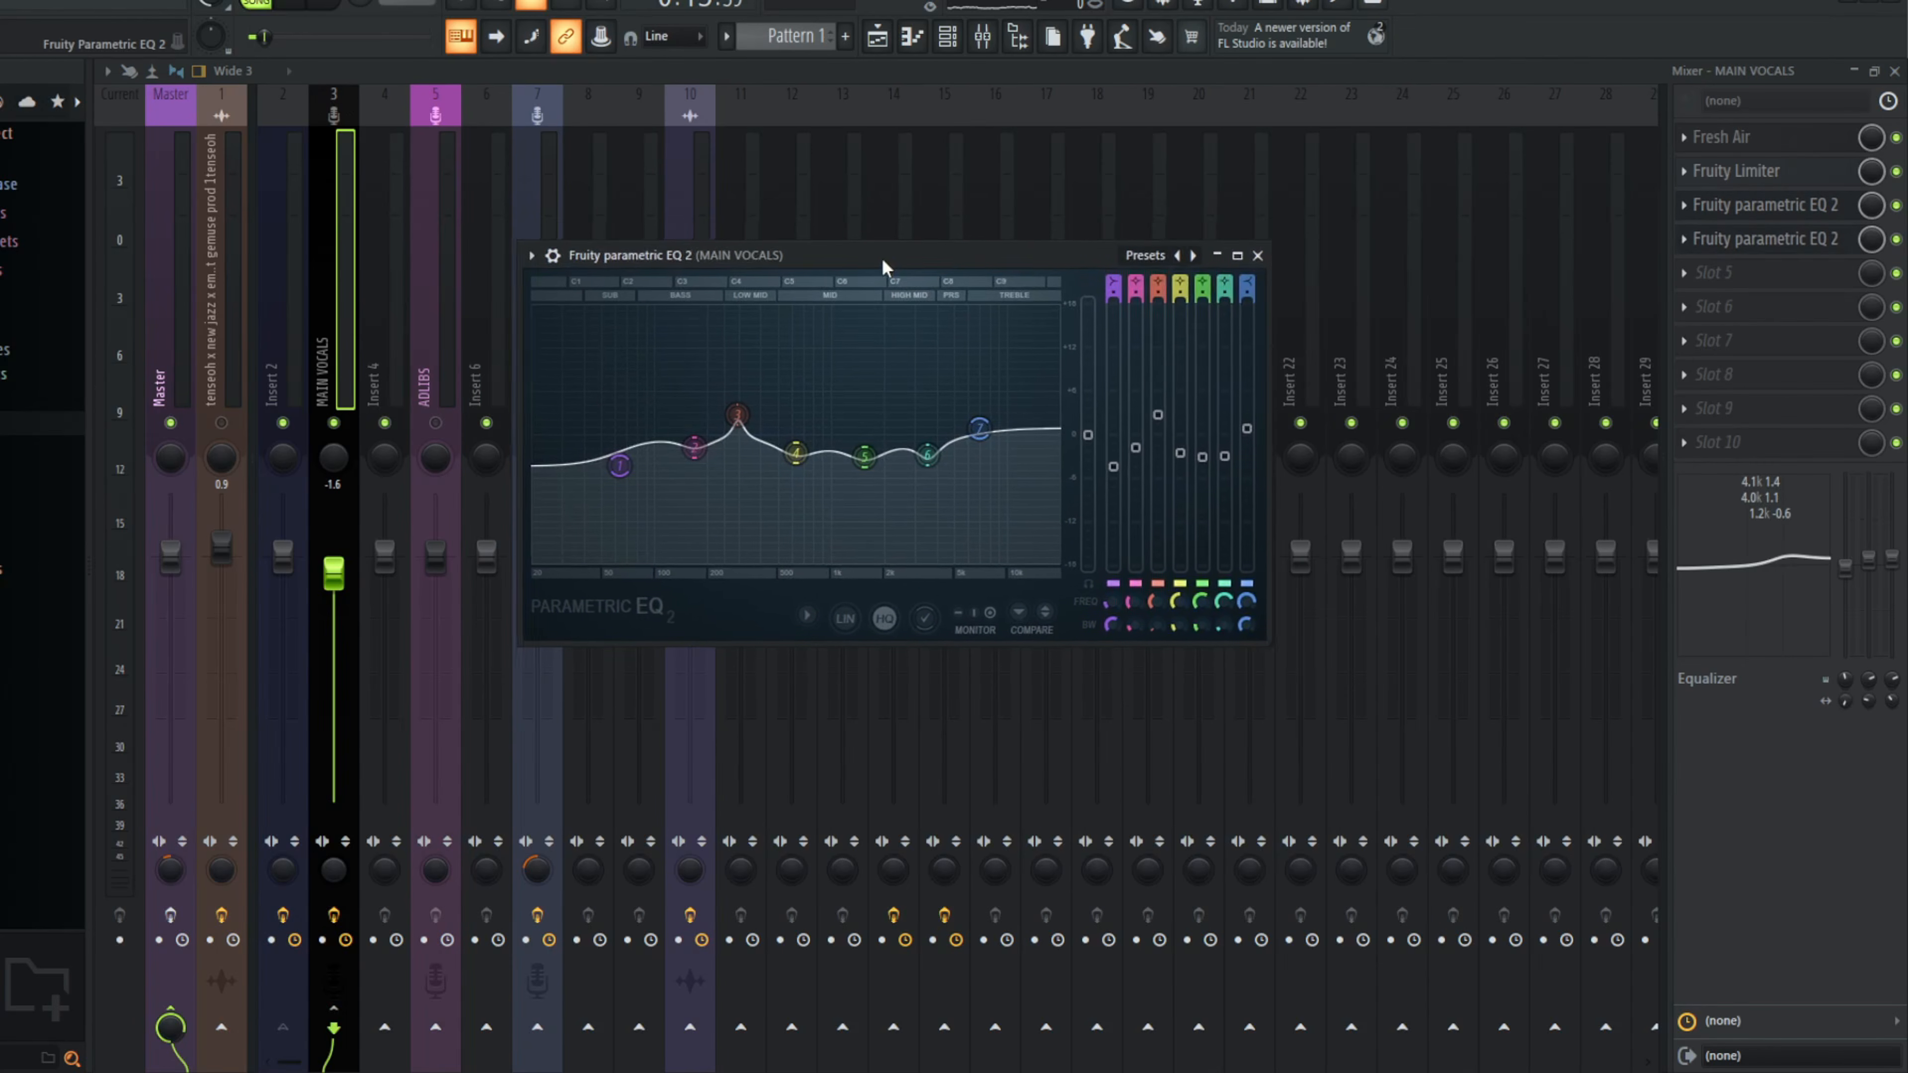
{"action": "left_click", "coordinate": [1258, 255]}
Step: Load Fruity Compressor in slot 5 of MAIN VOCALS and set its threshold to about -14.7 dB
{"action": "left_click", "coordinate": [1720, 274]}
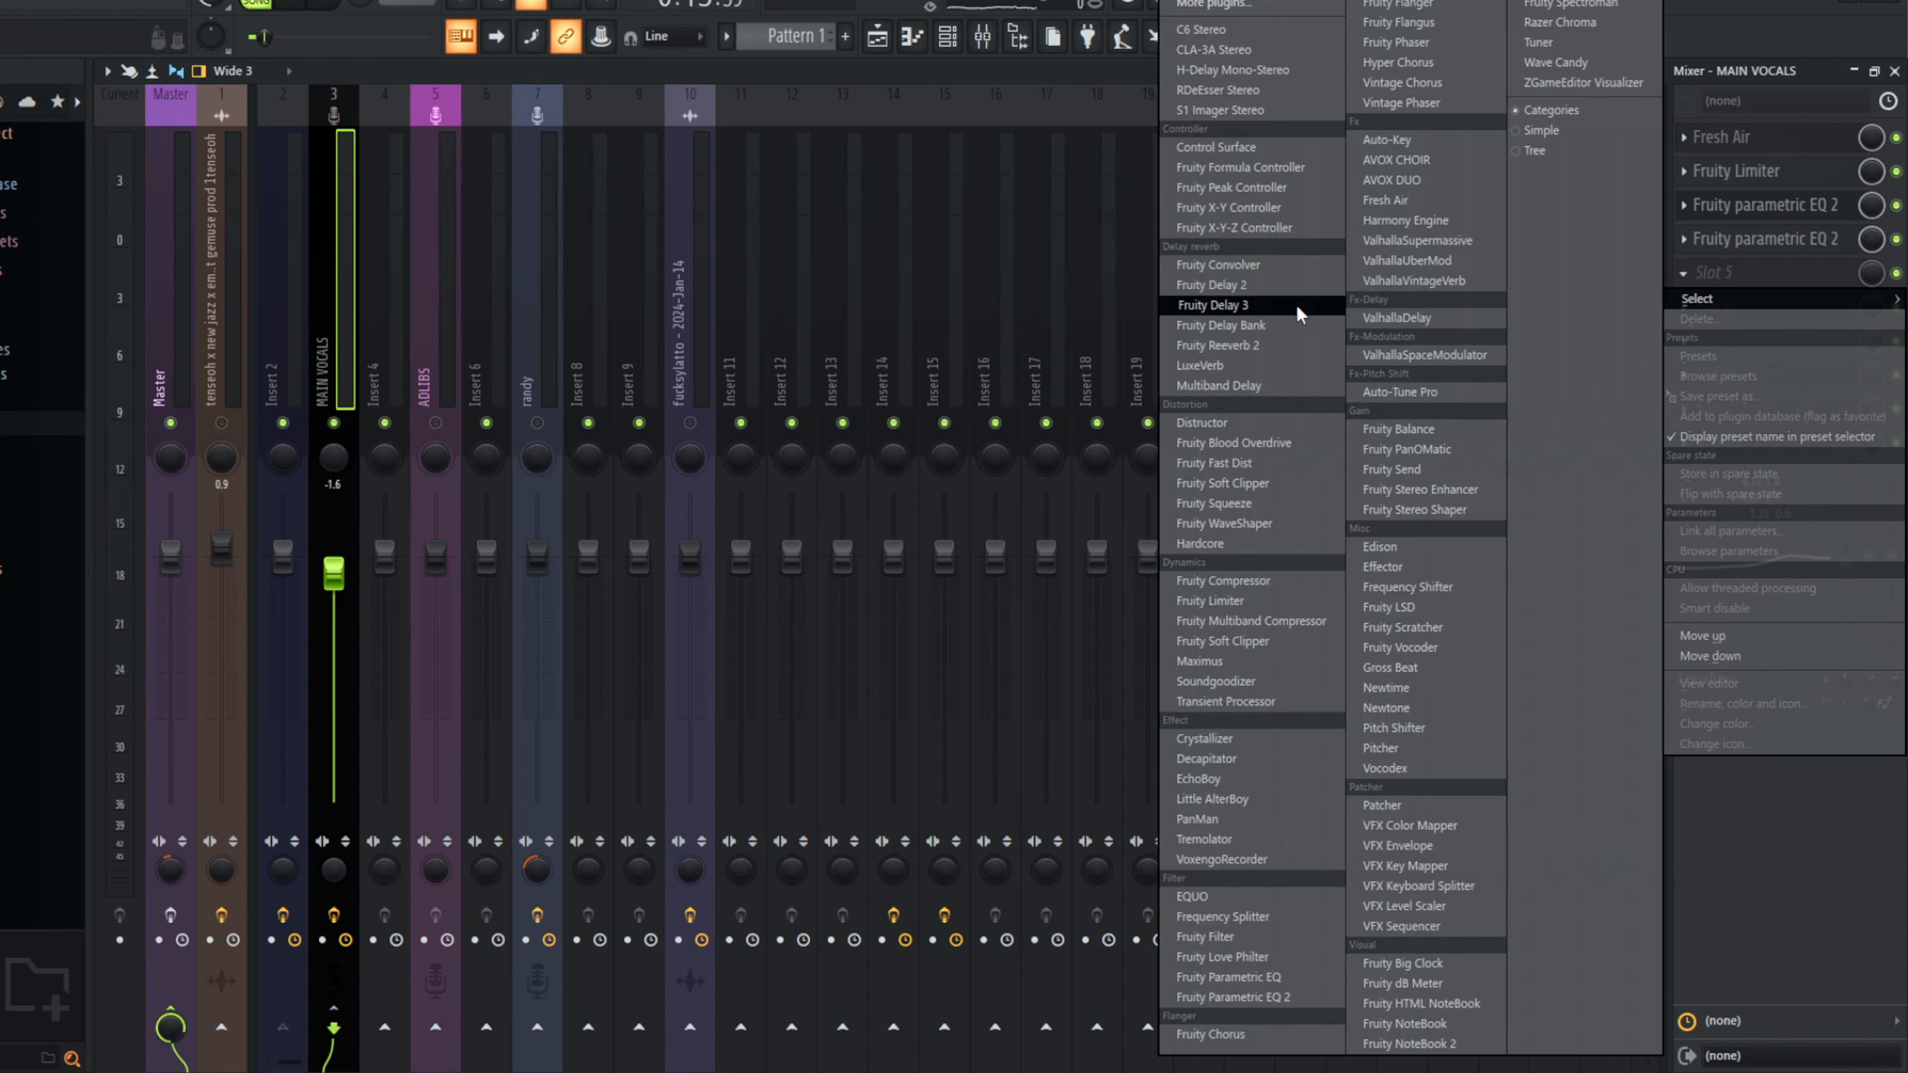
{"action": "left_click", "coordinate": [1258, 590]}
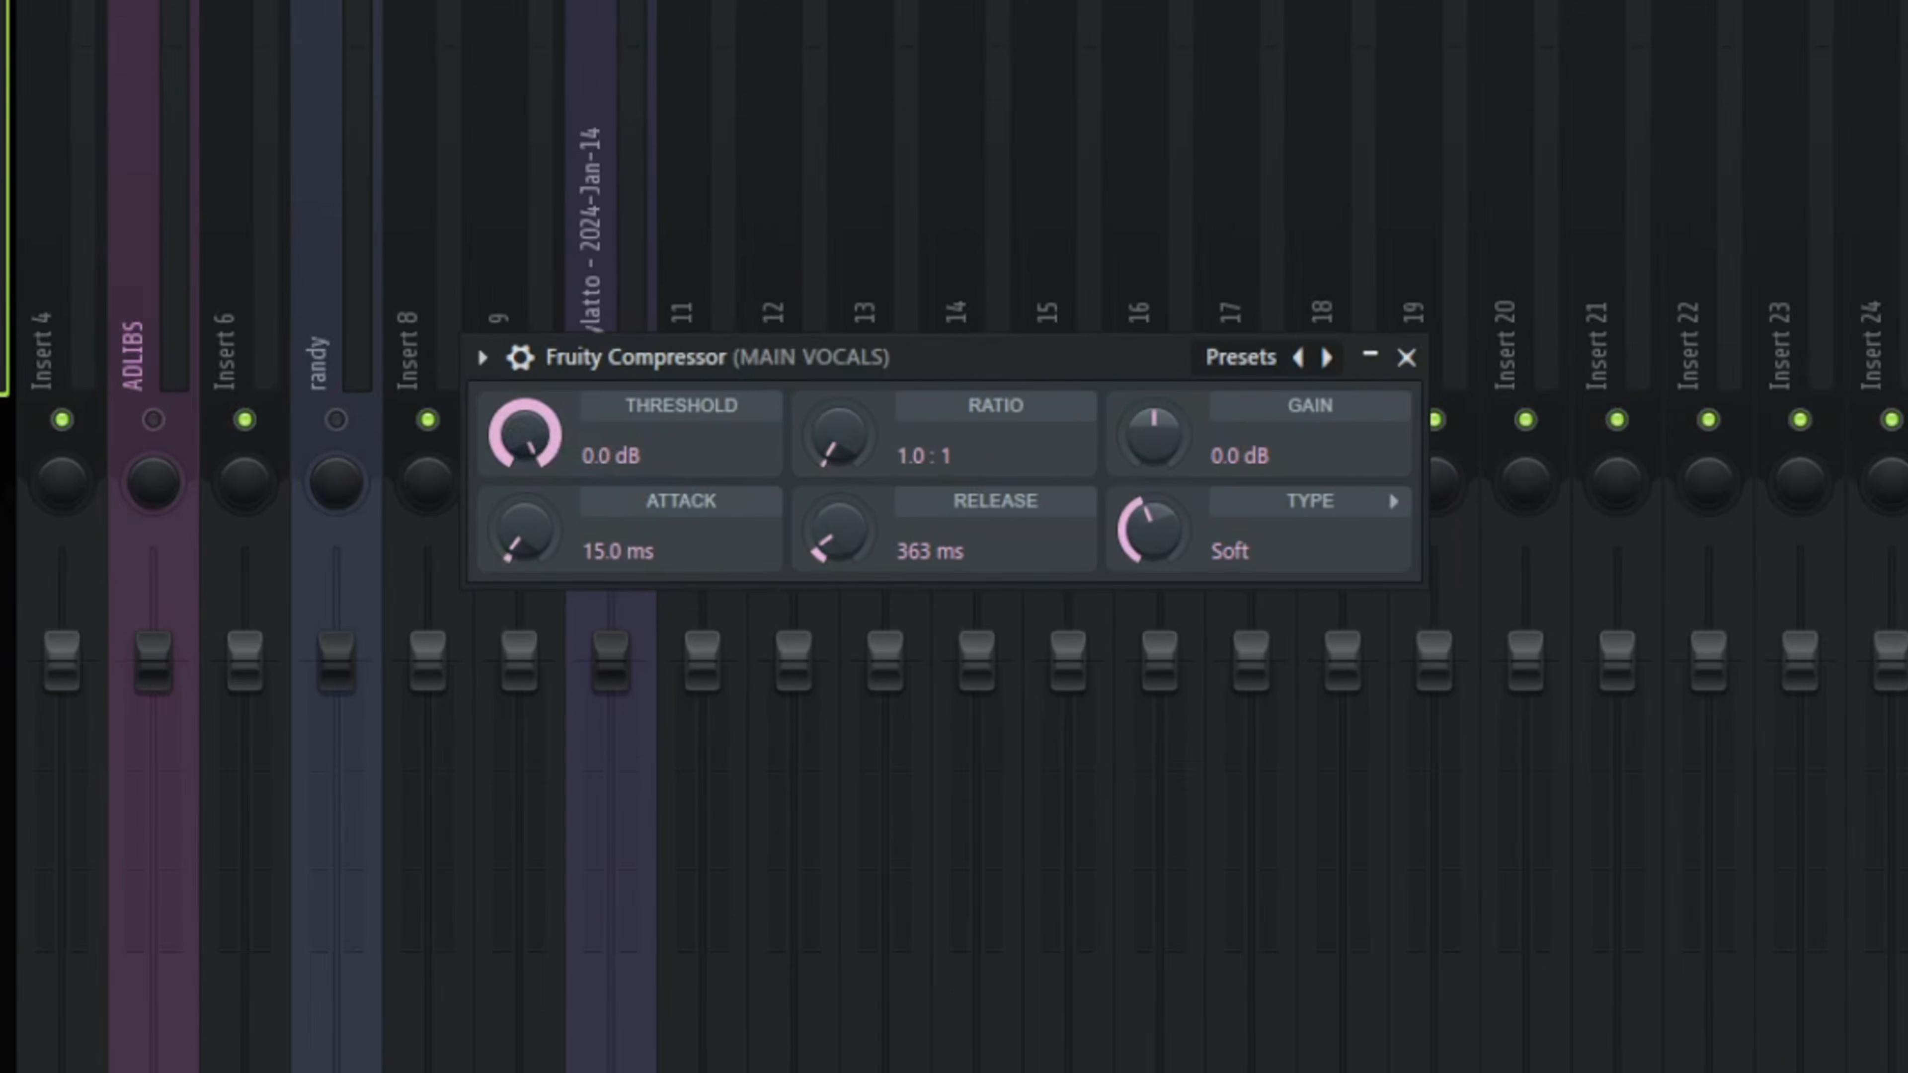
{"action": "left_click_drag", "start_coordinate": [642, 431], "coordinate": [642, 451]}
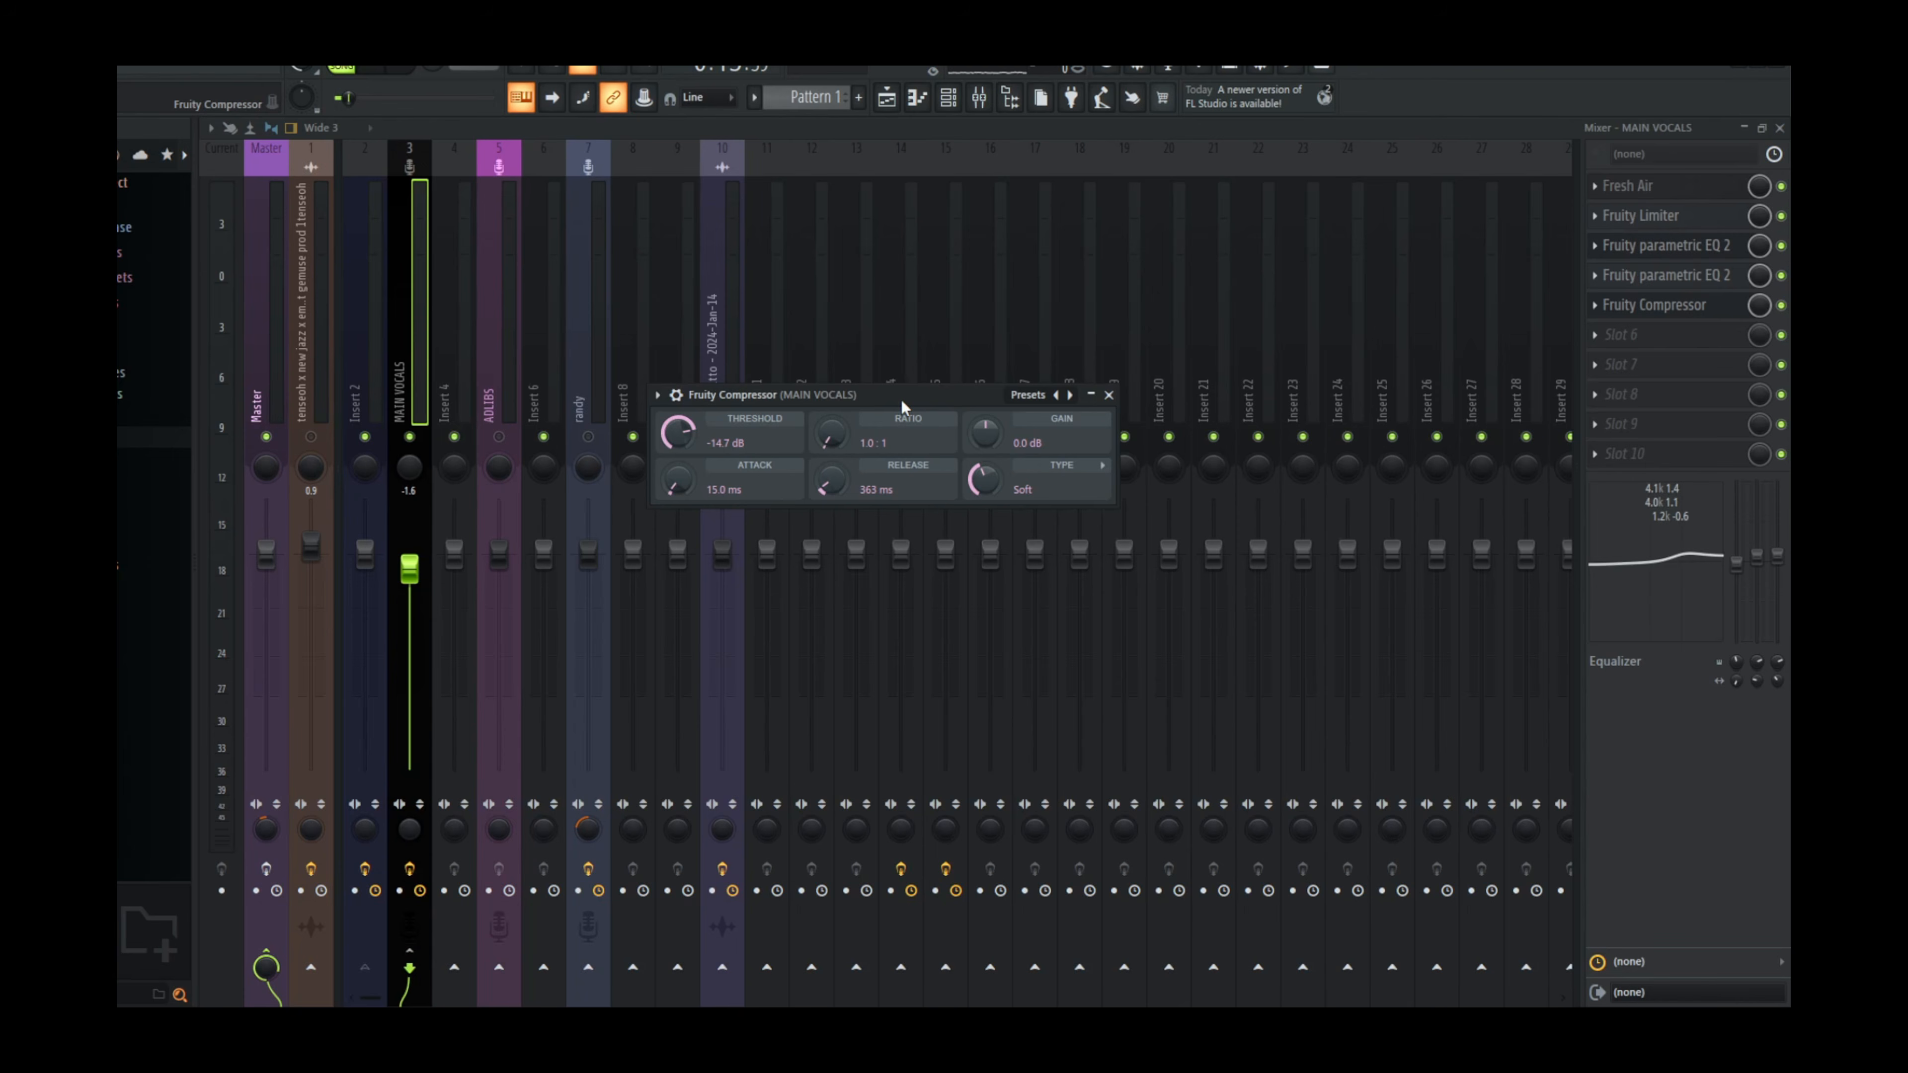
{"action": "left_click_drag", "start_coordinate": [901, 401], "coordinate": [893, 403]}
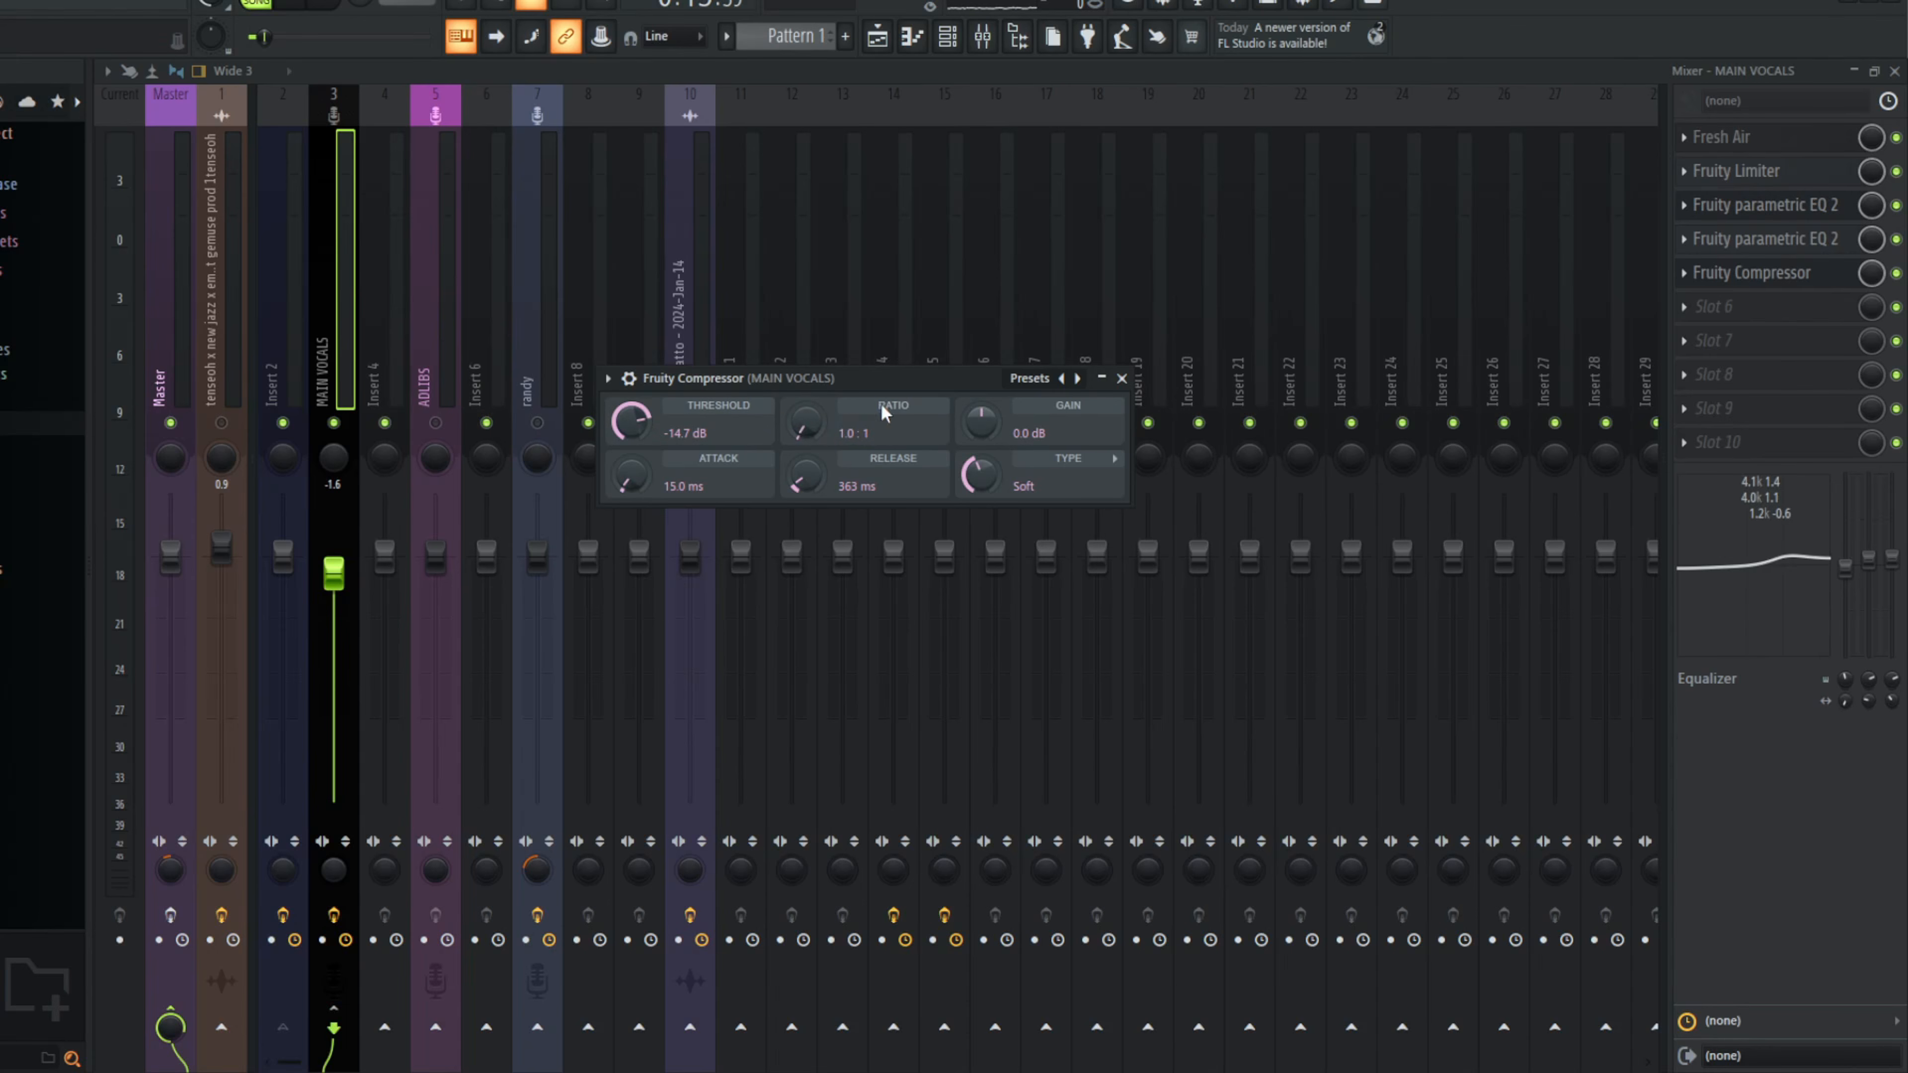
Step: Set the compressor's ratio to about 6.8:1 and raise its gain
{"action": "left_click_drag", "start_coordinate": [807, 423], "coordinate": [807, 411]}
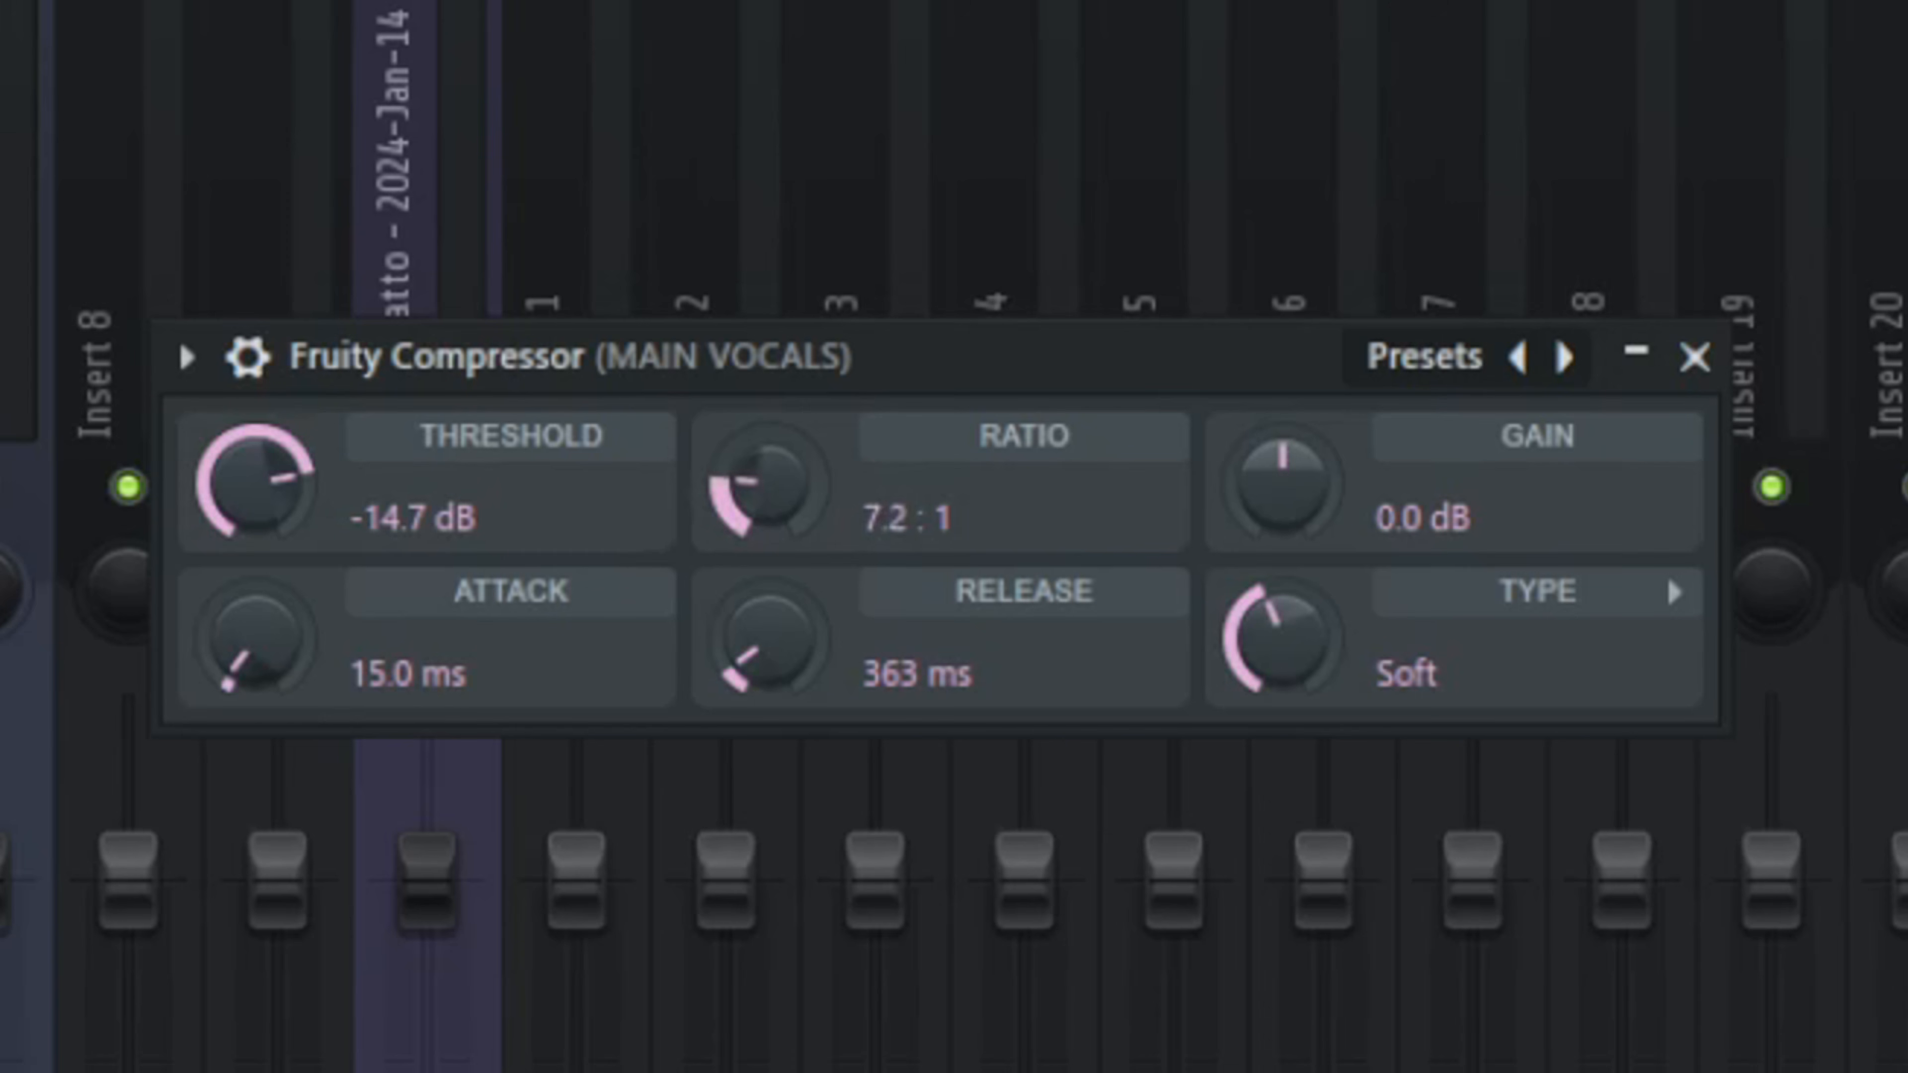
{"action": "left_click_drag", "start_coordinate": [768, 482], "coordinate": [767, 485]}
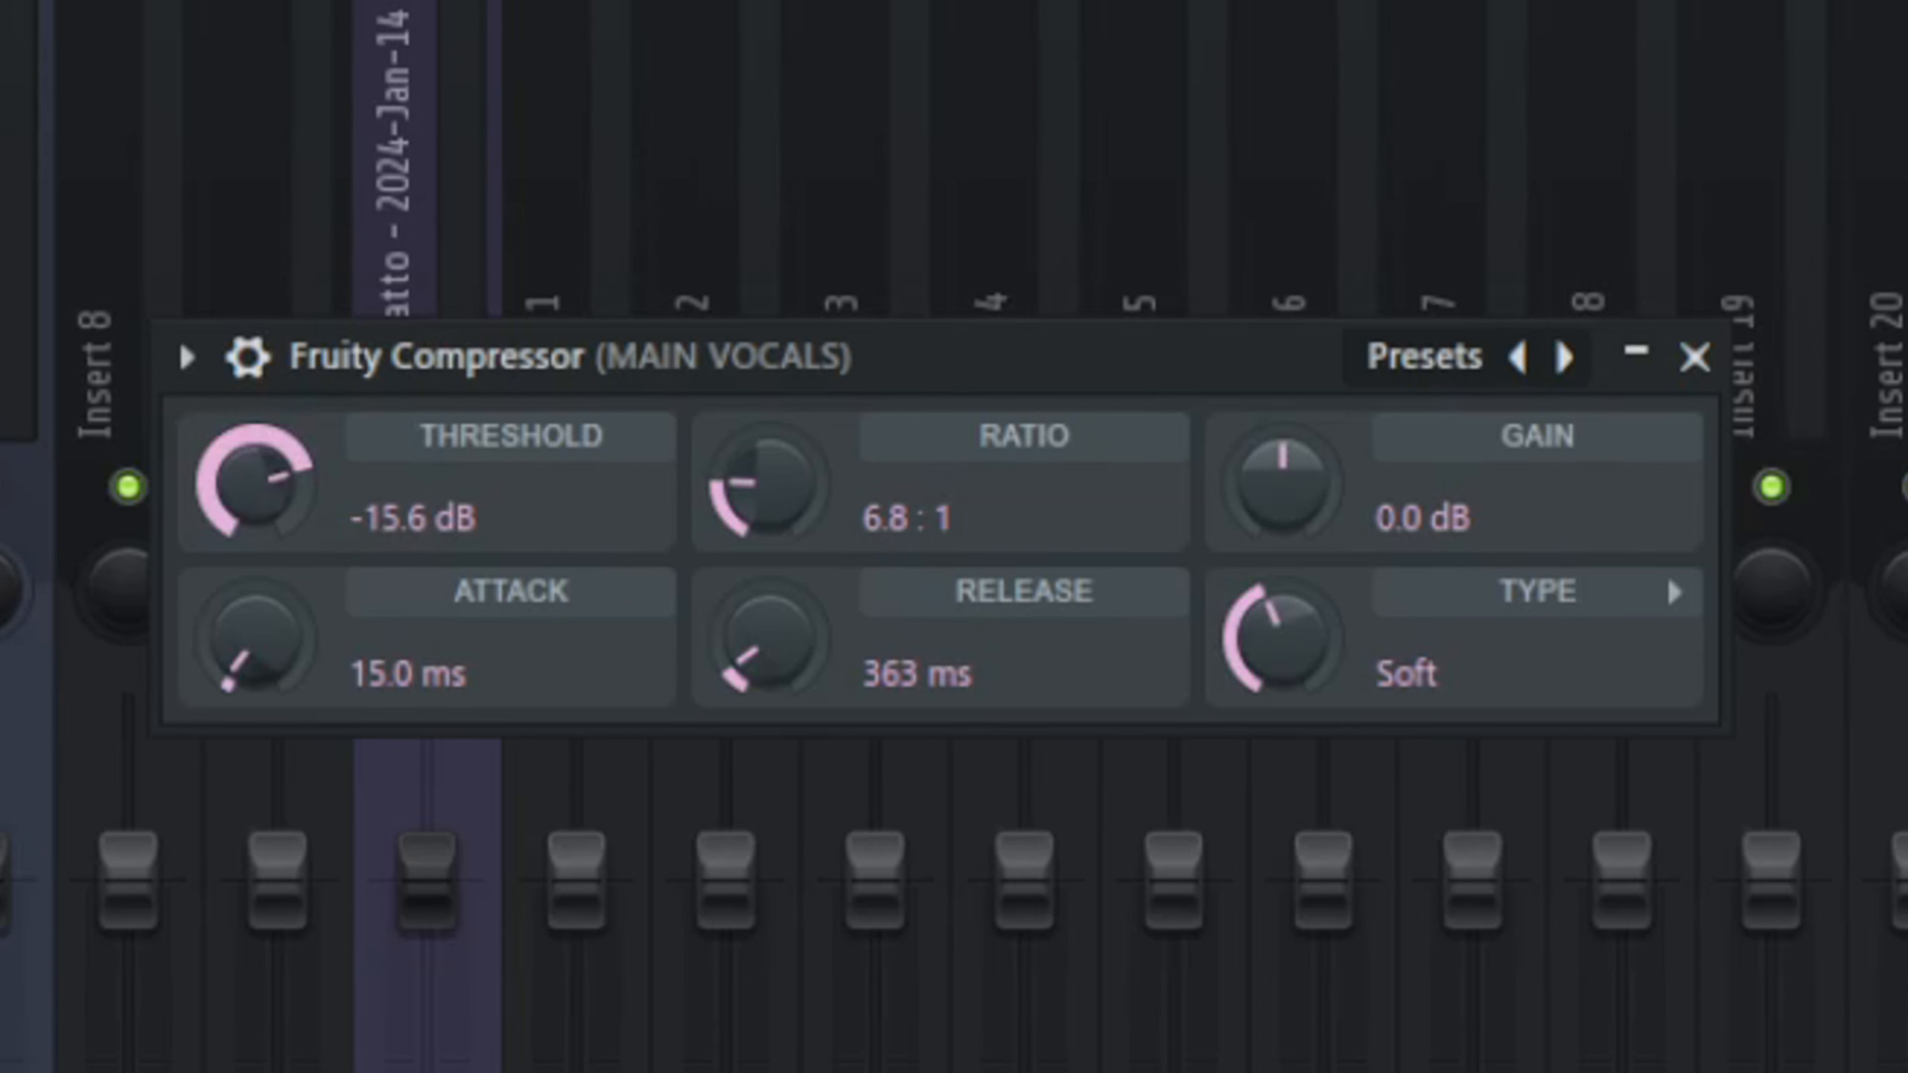
{"action": "left_click_drag", "start_coordinate": [768, 482], "coordinate": [767, 489]}
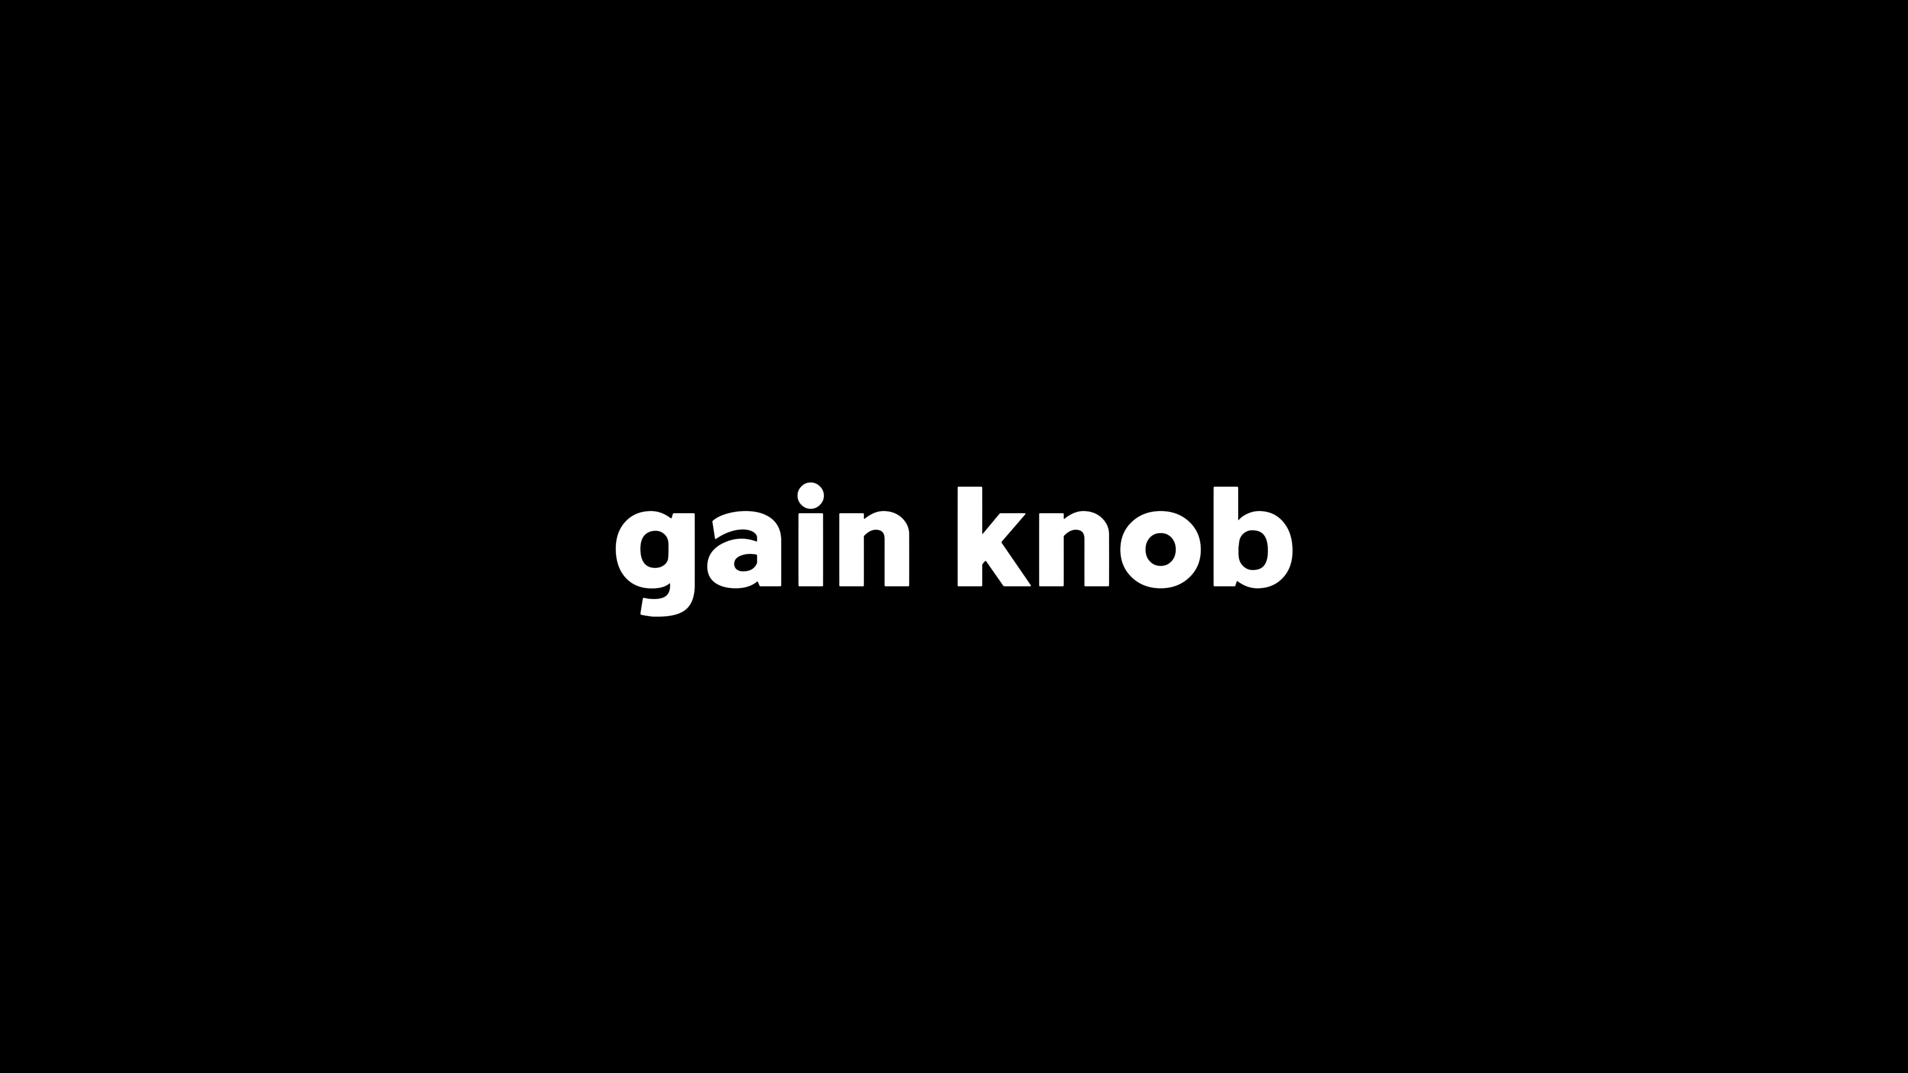
{"action": "left_click_drag", "start_coordinate": [980, 422], "coordinate": [980, 393]}
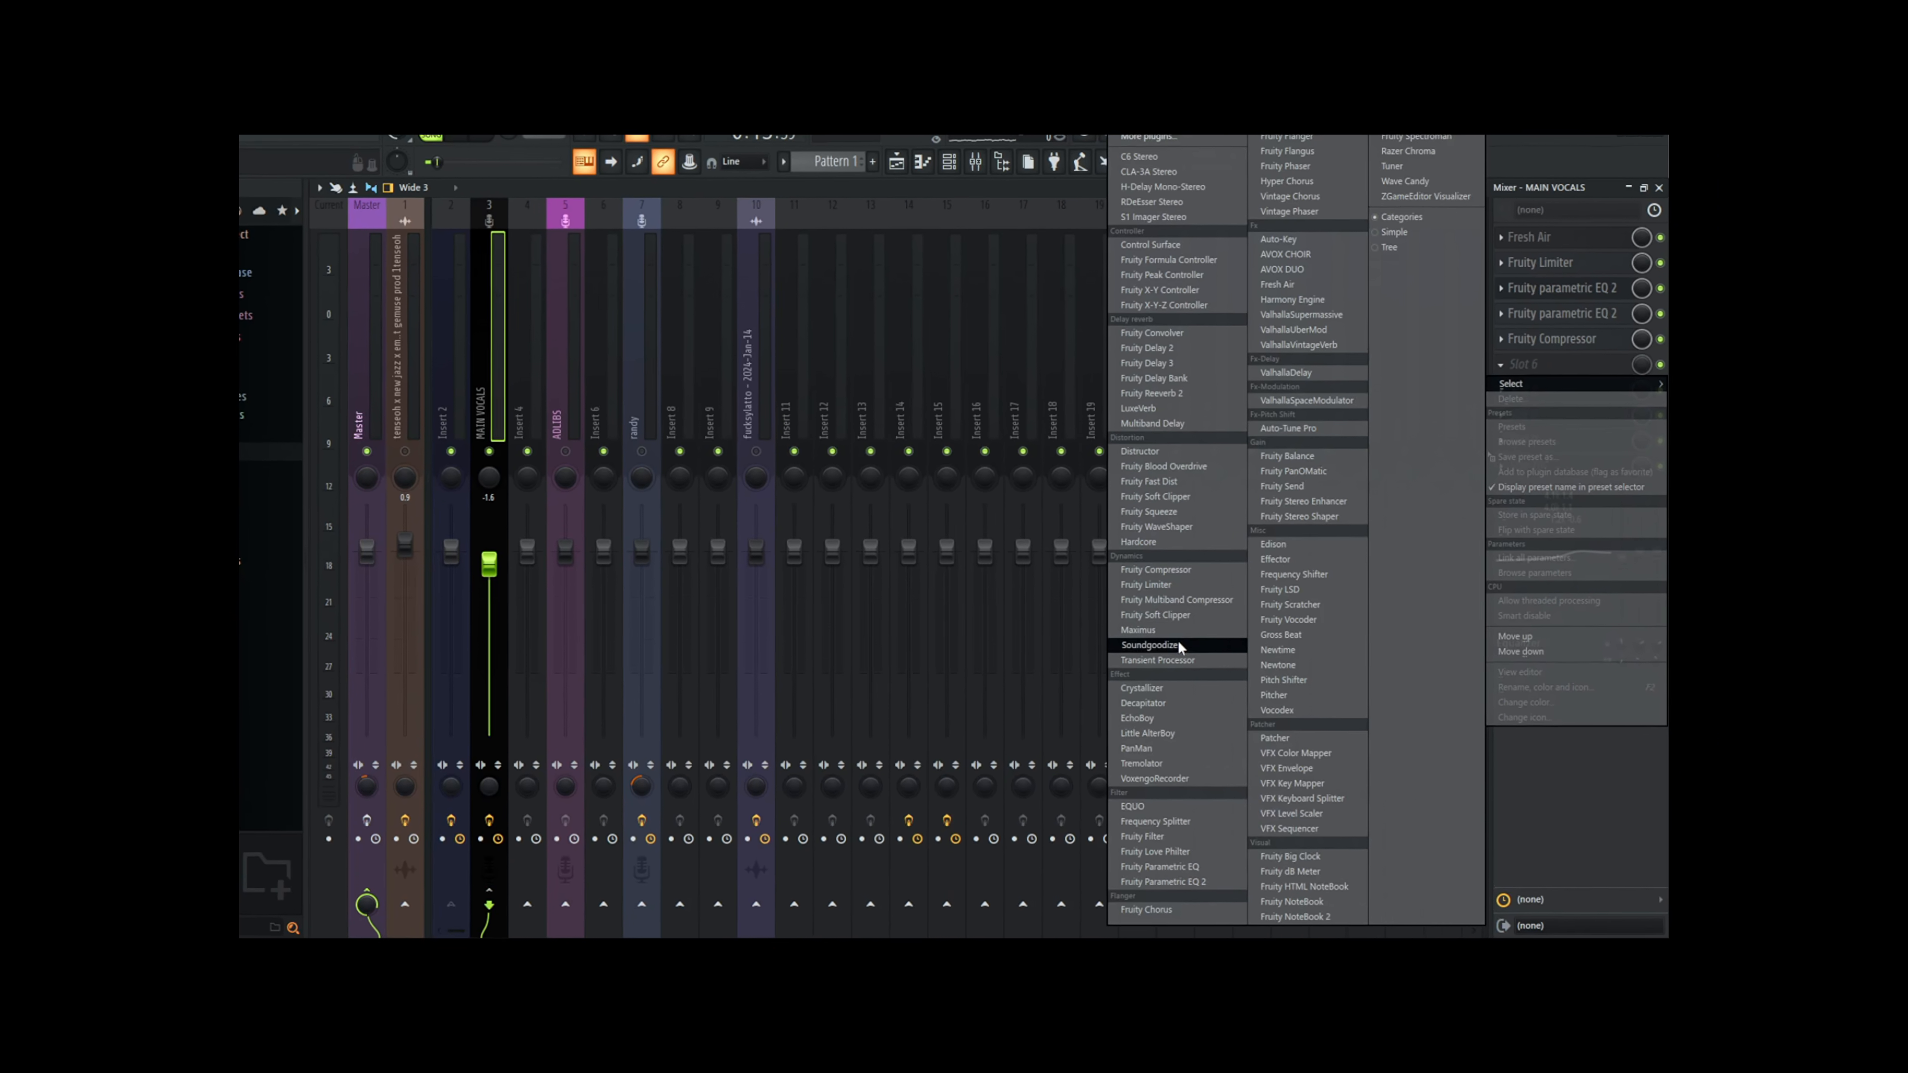
Step: Load Soundgoodizer in slot 6 of the MAIN VOCALS track and close its window
{"action": "left_click", "coordinate": [1216, 681]}
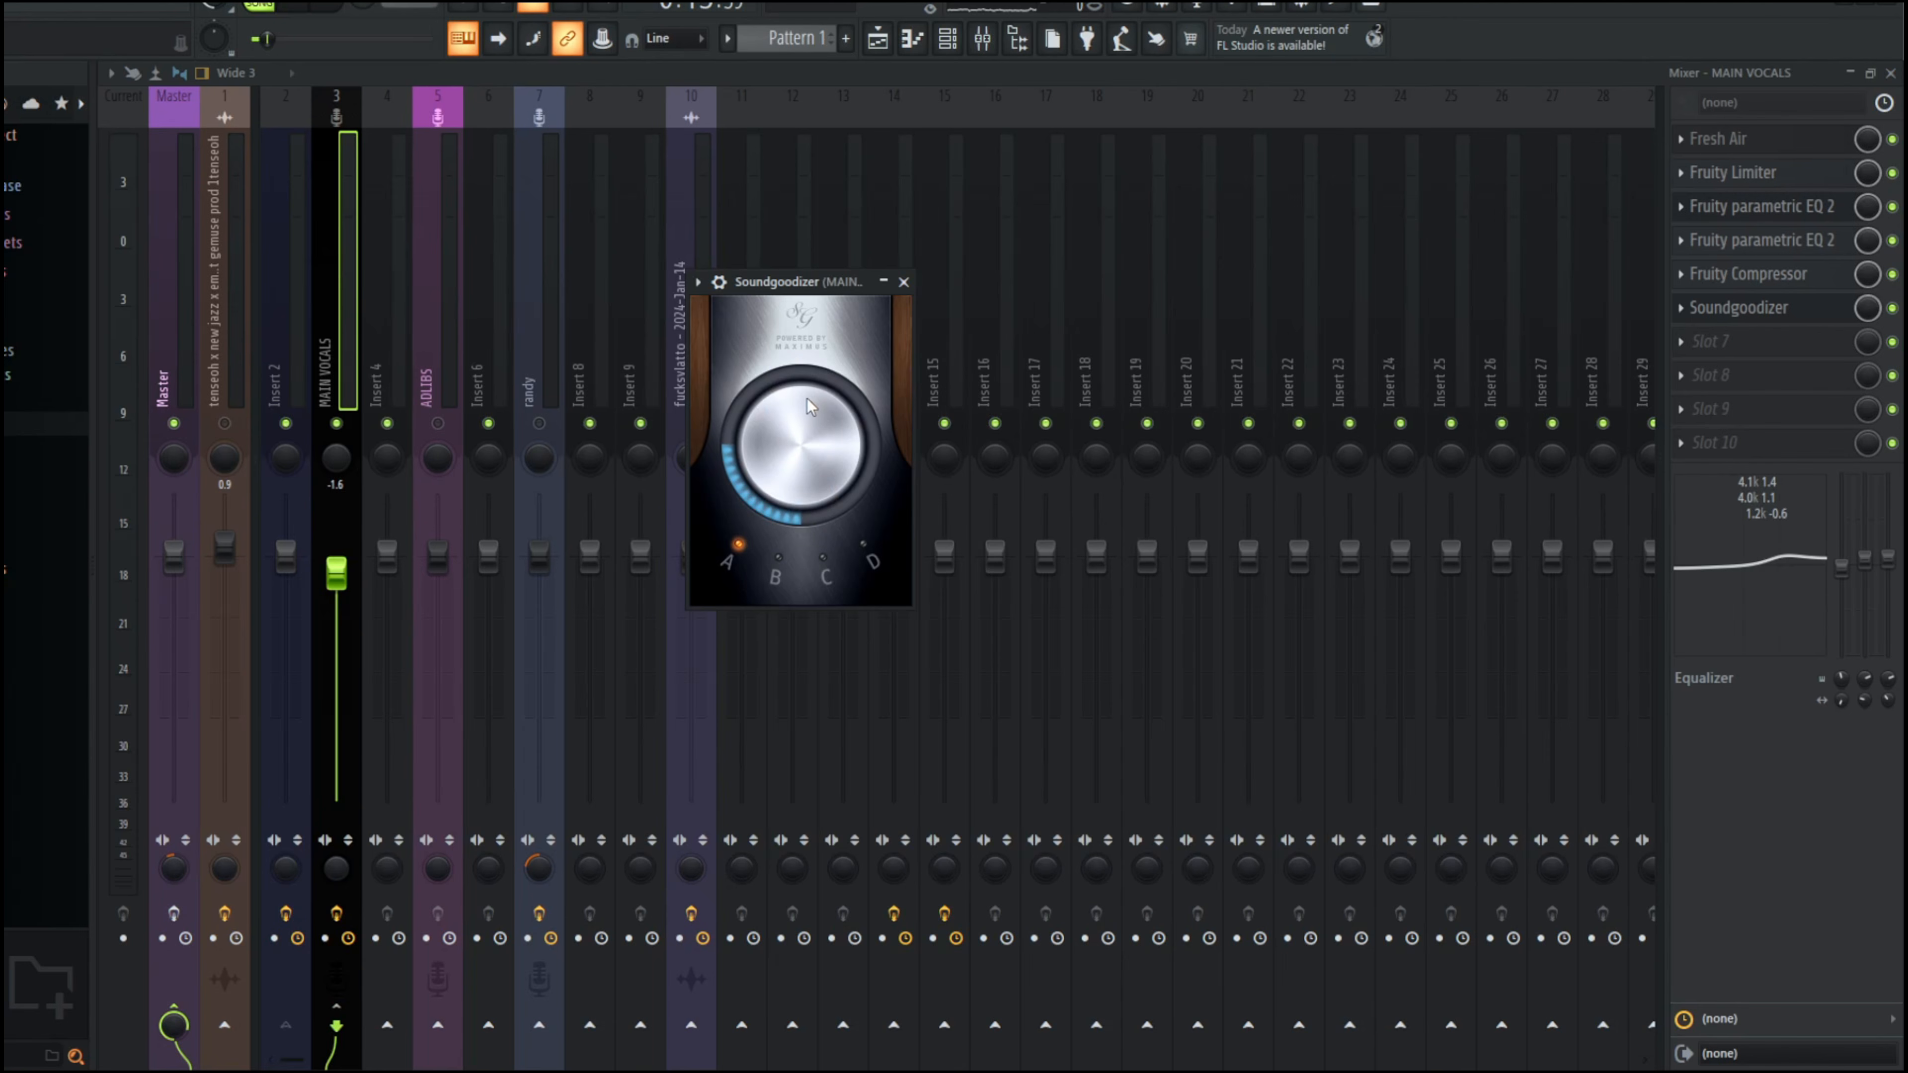
{"action": "left_click", "coordinate": [904, 282]}
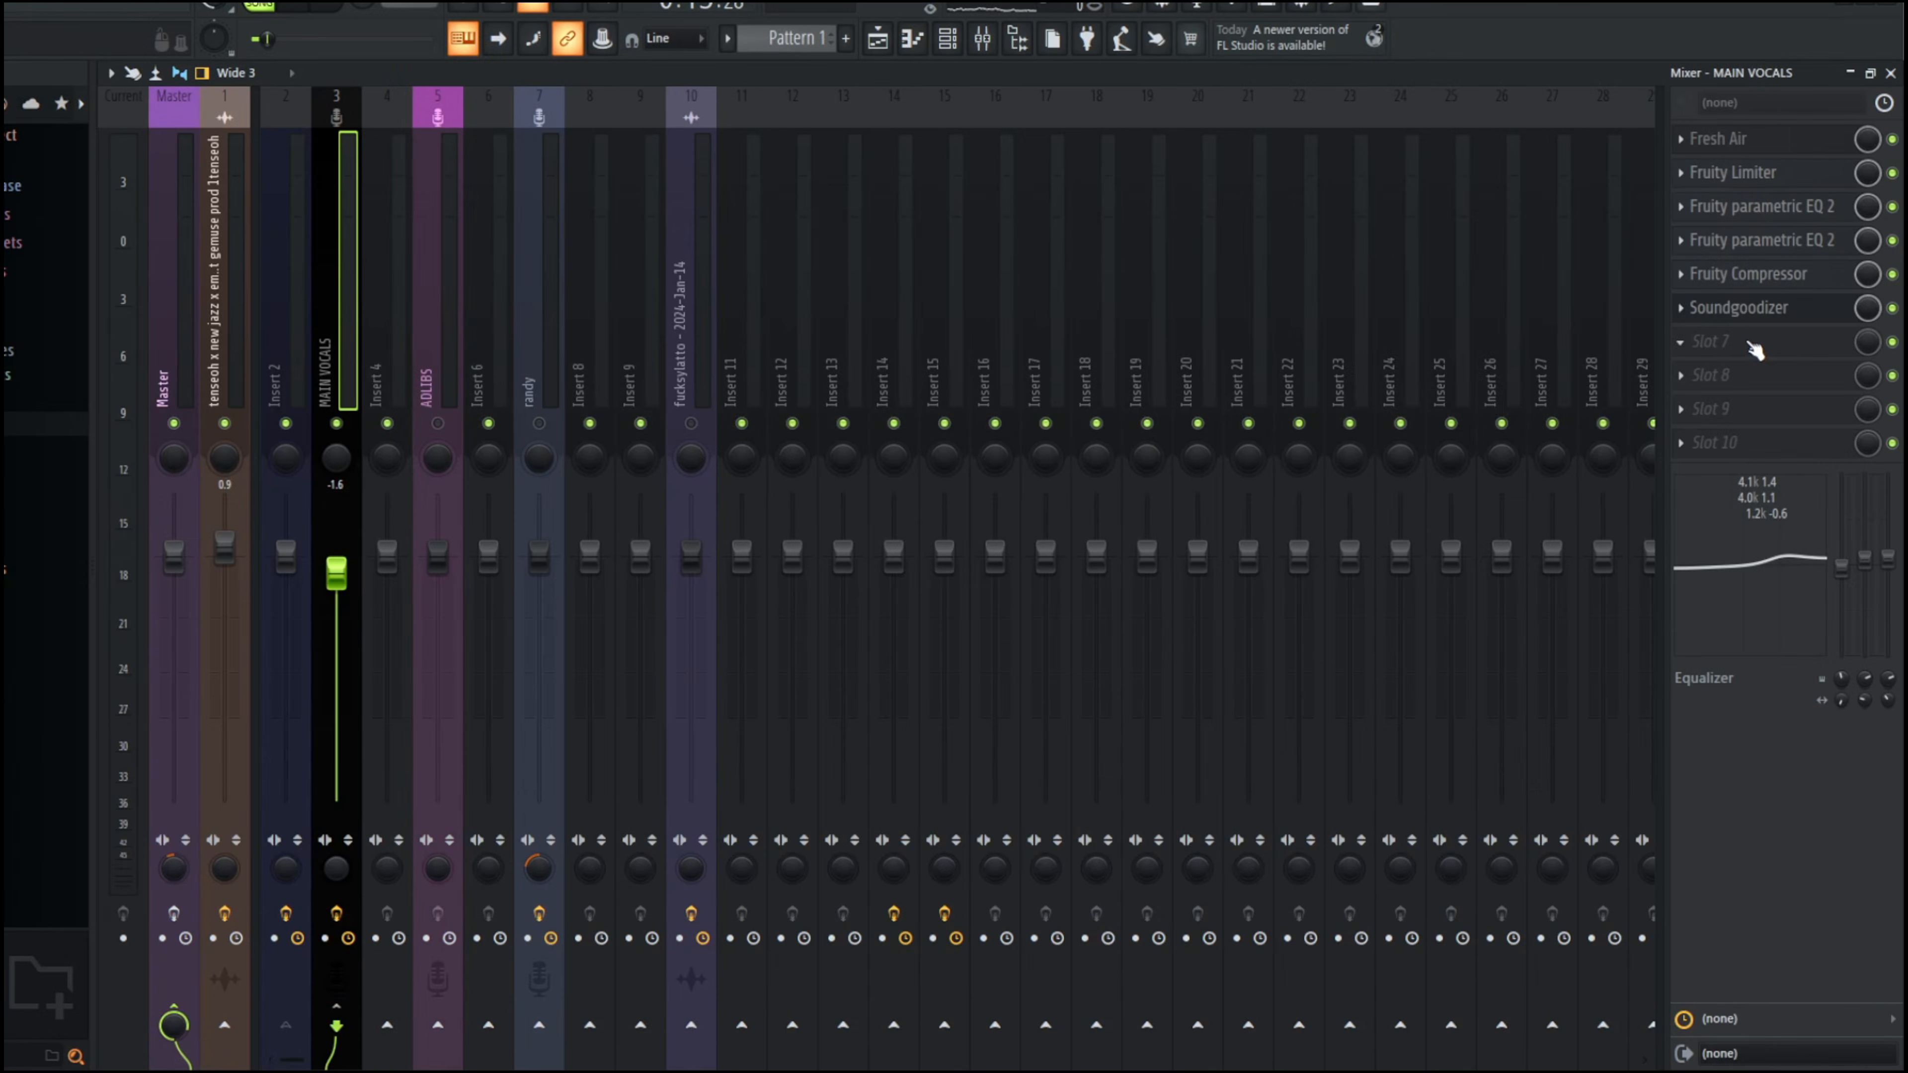
Step: Load RDeEsser Stereo in slot 7 of MAIN VOCALS and set its frequency to about 7067 Hz
{"action": "left_click", "coordinate": [1746, 342]}
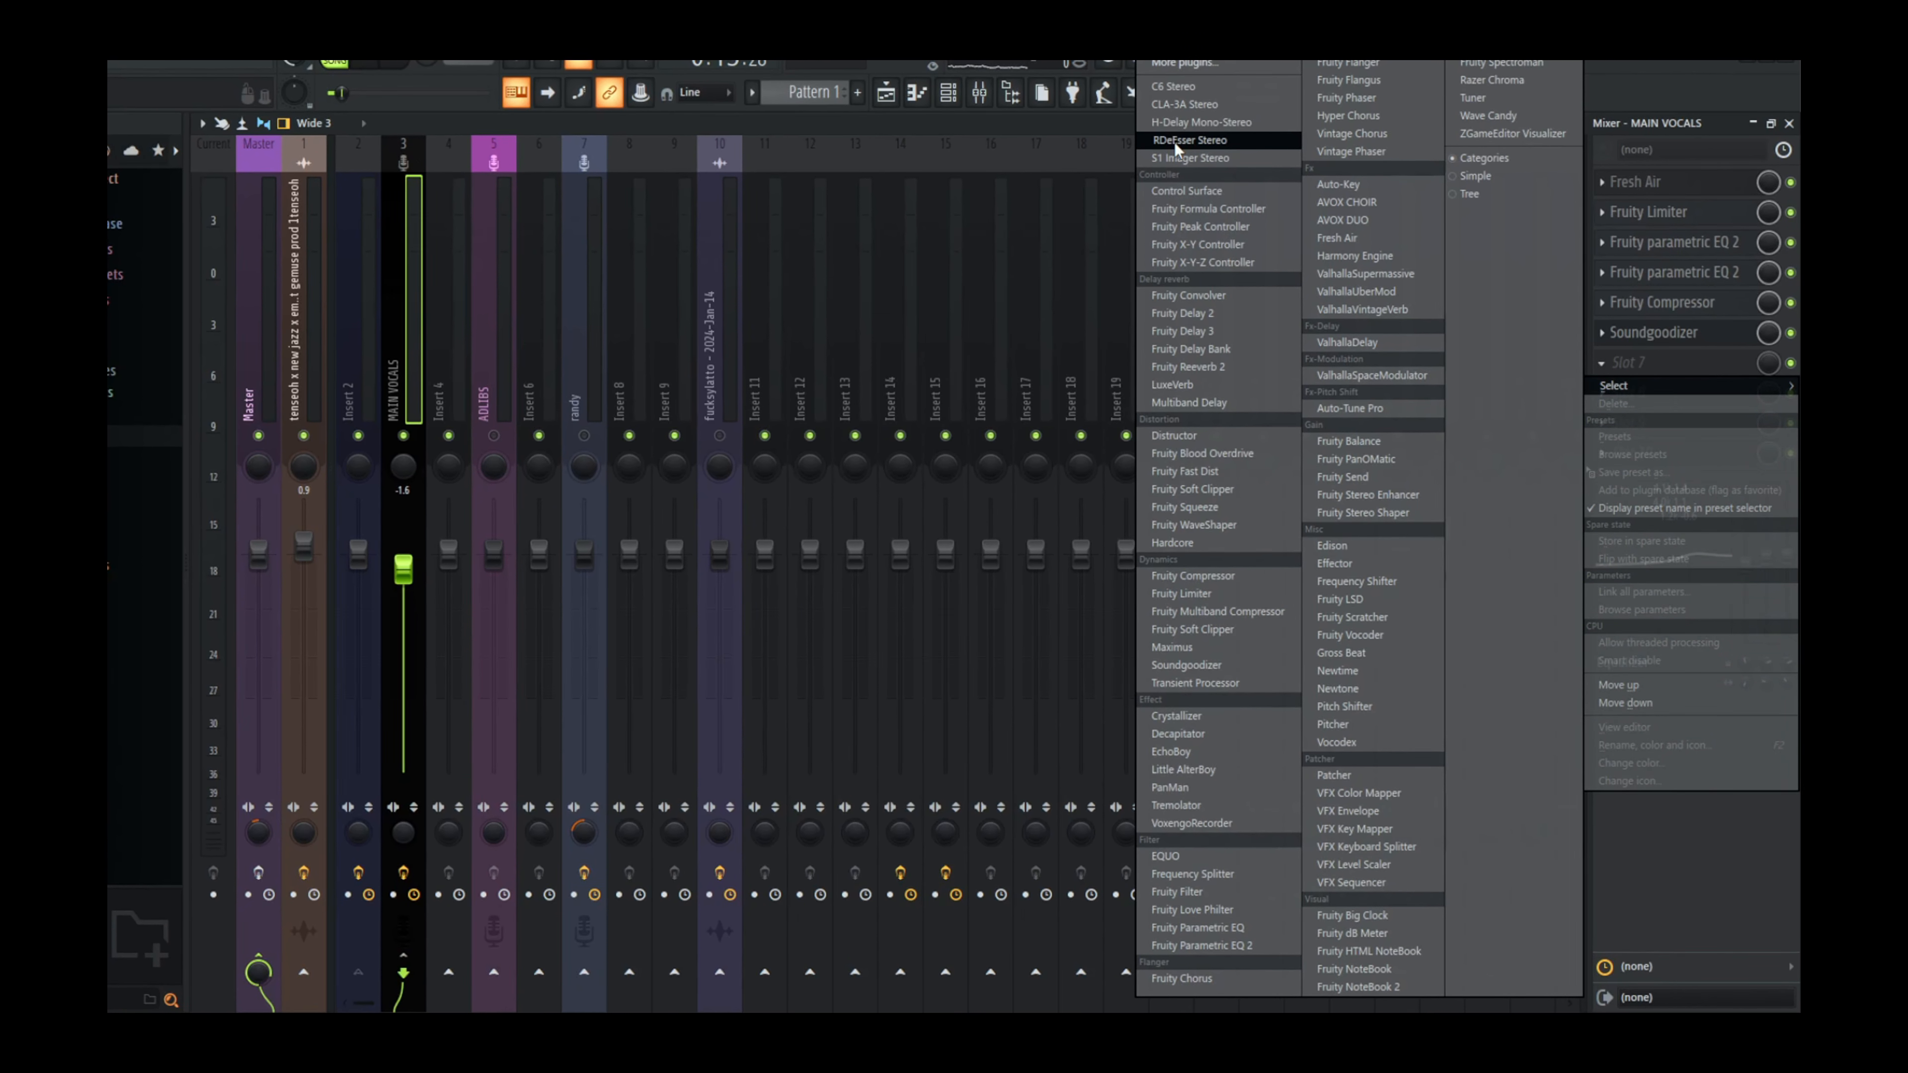
{"action": "left_click", "coordinate": [1174, 142]}
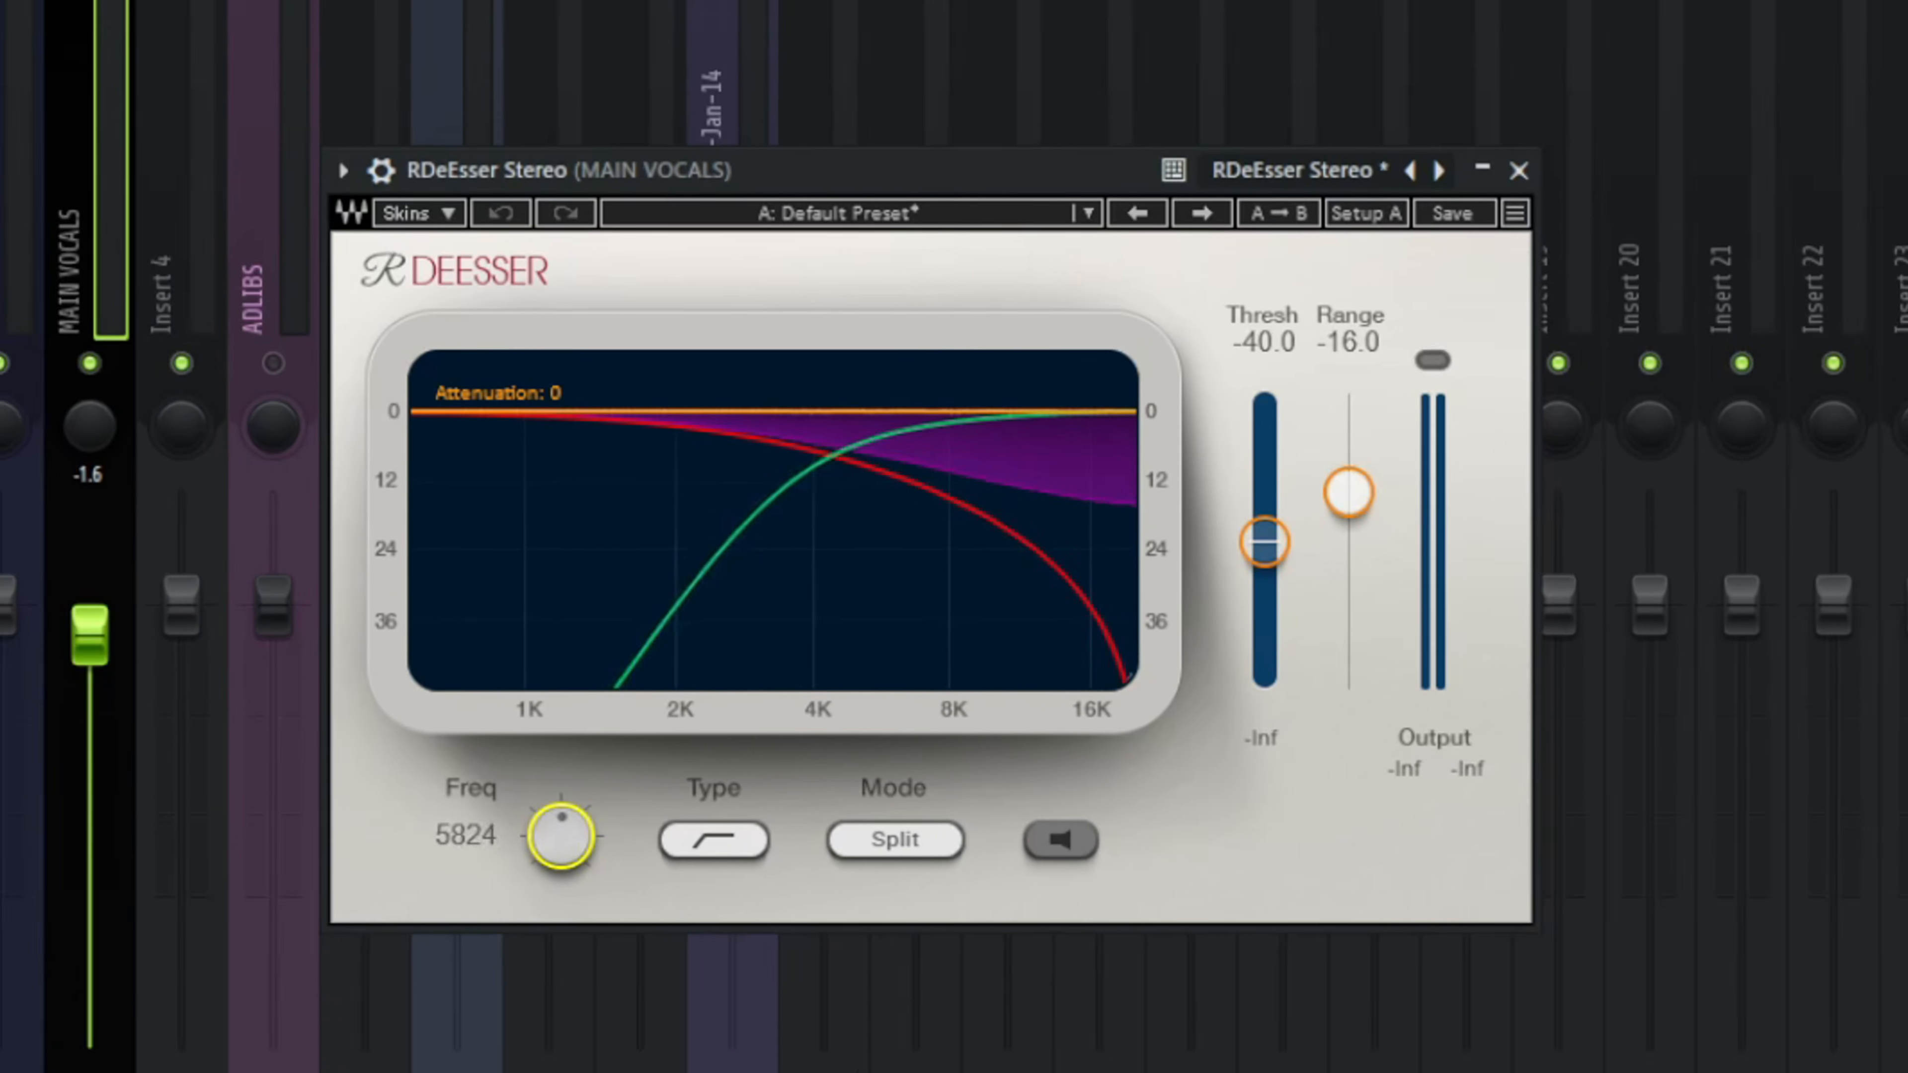
{"action": "left_click_drag", "start_coordinate": [541, 921], "coordinate": [542, 891]}
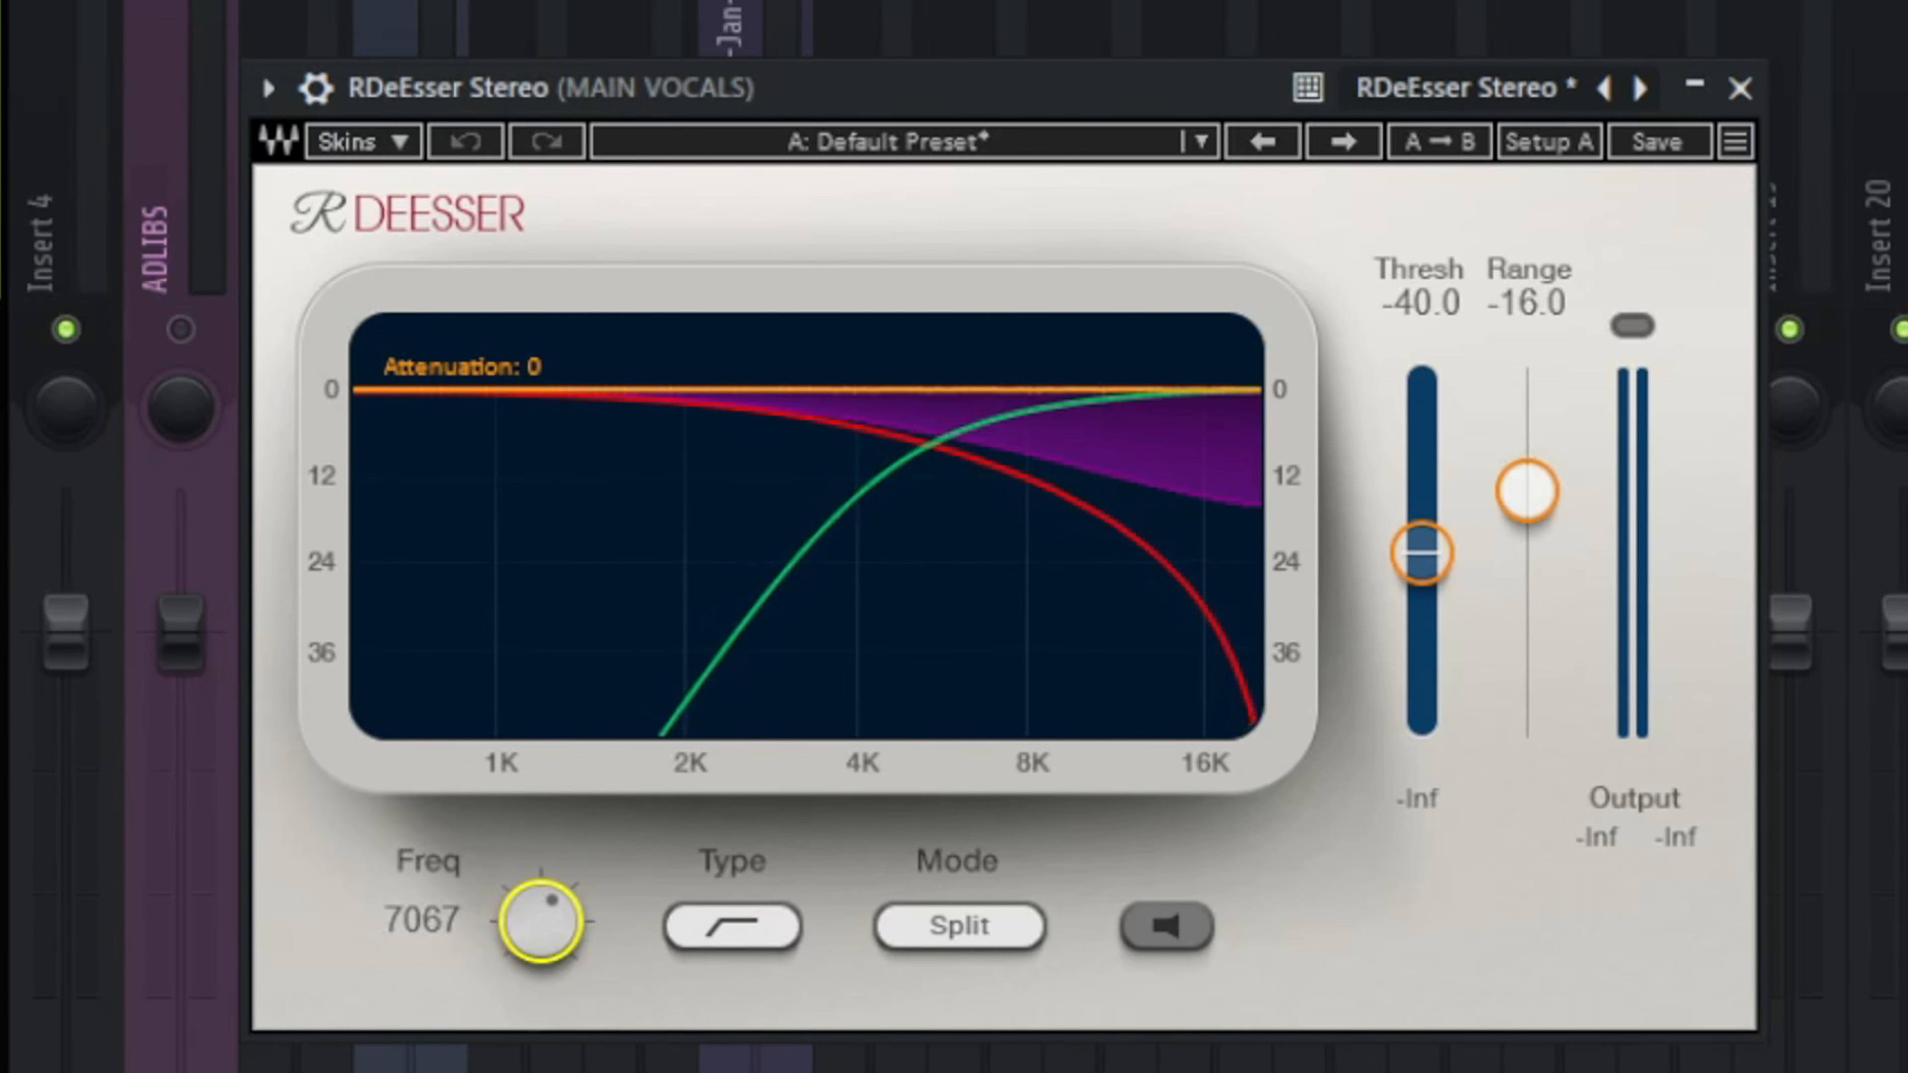
Step: Raise the range slider slightly in the RDeEsser on MAIN VOCALS
{"action": "left_click_drag", "start_coordinate": [1528, 490], "coordinate": [1528, 478]}
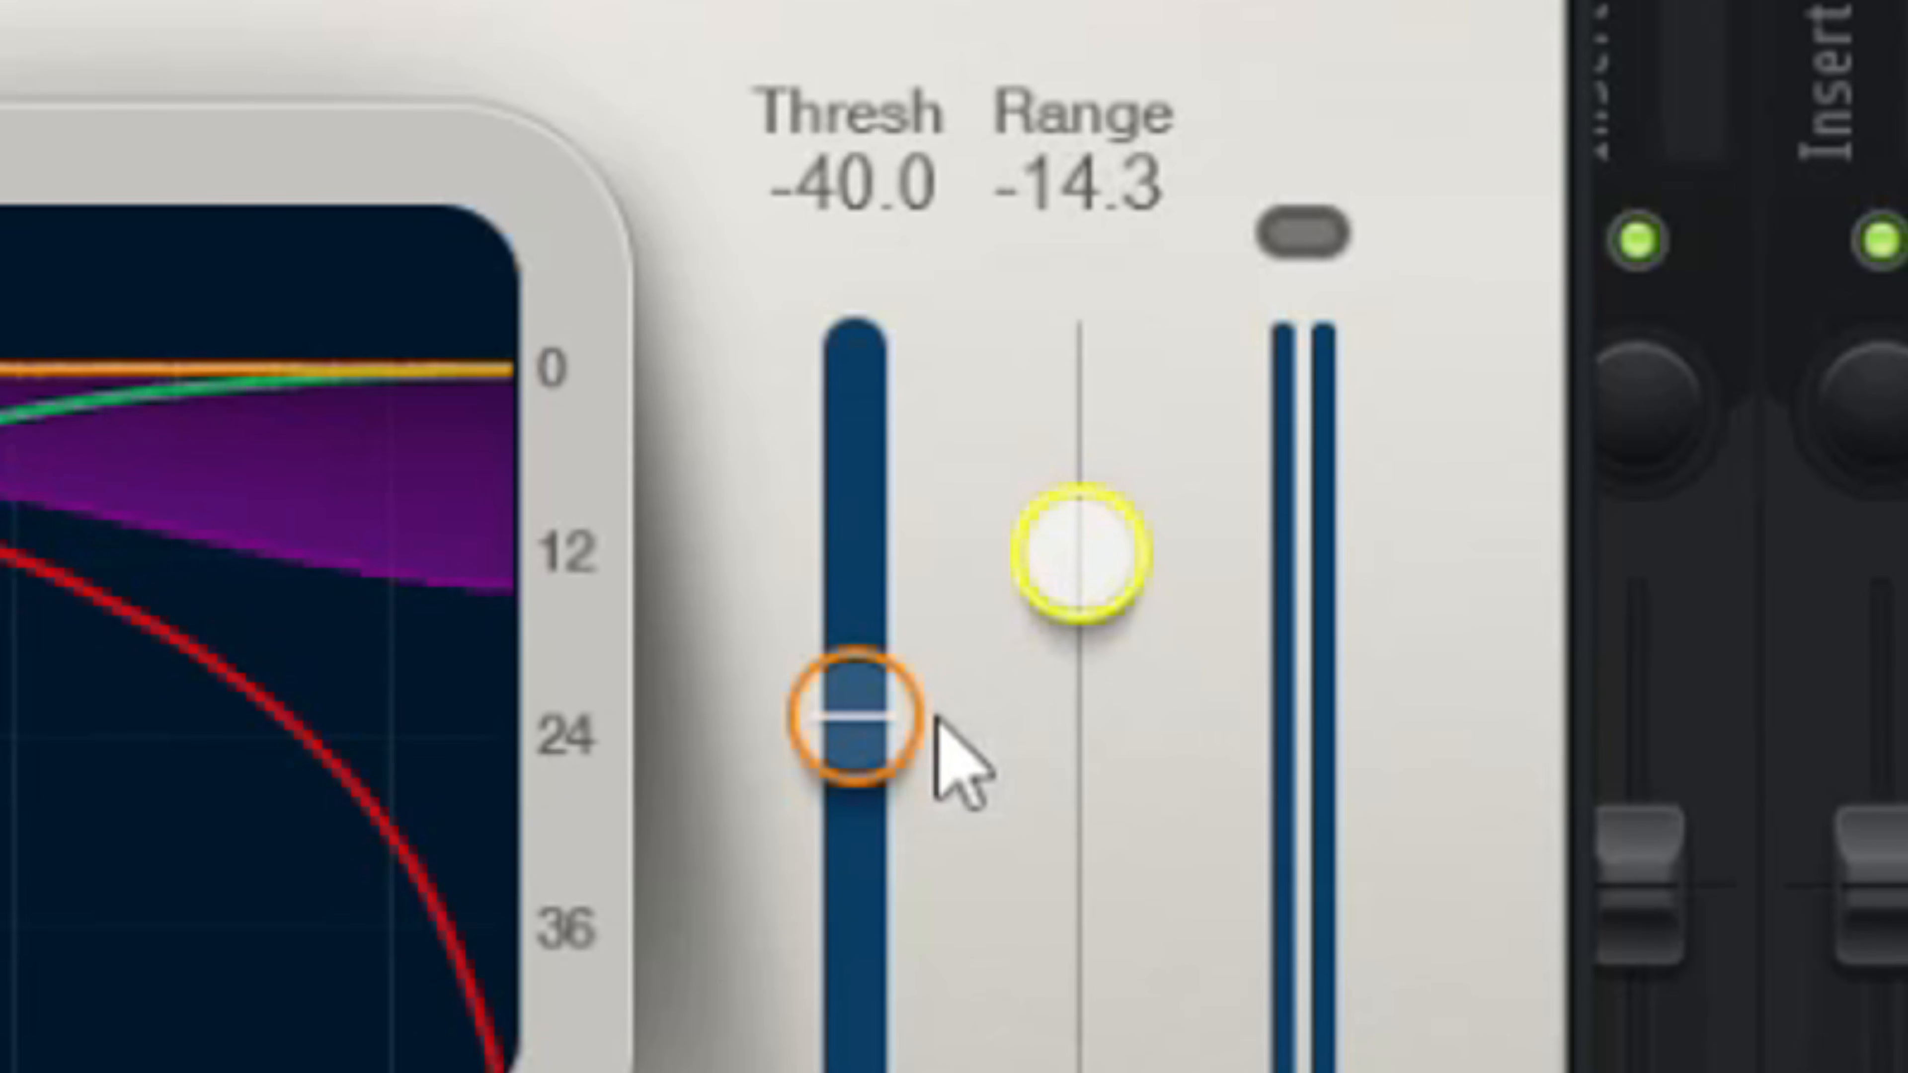
{"action": "left_click_drag", "start_coordinate": [857, 714], "coordinate": [852, 669]}
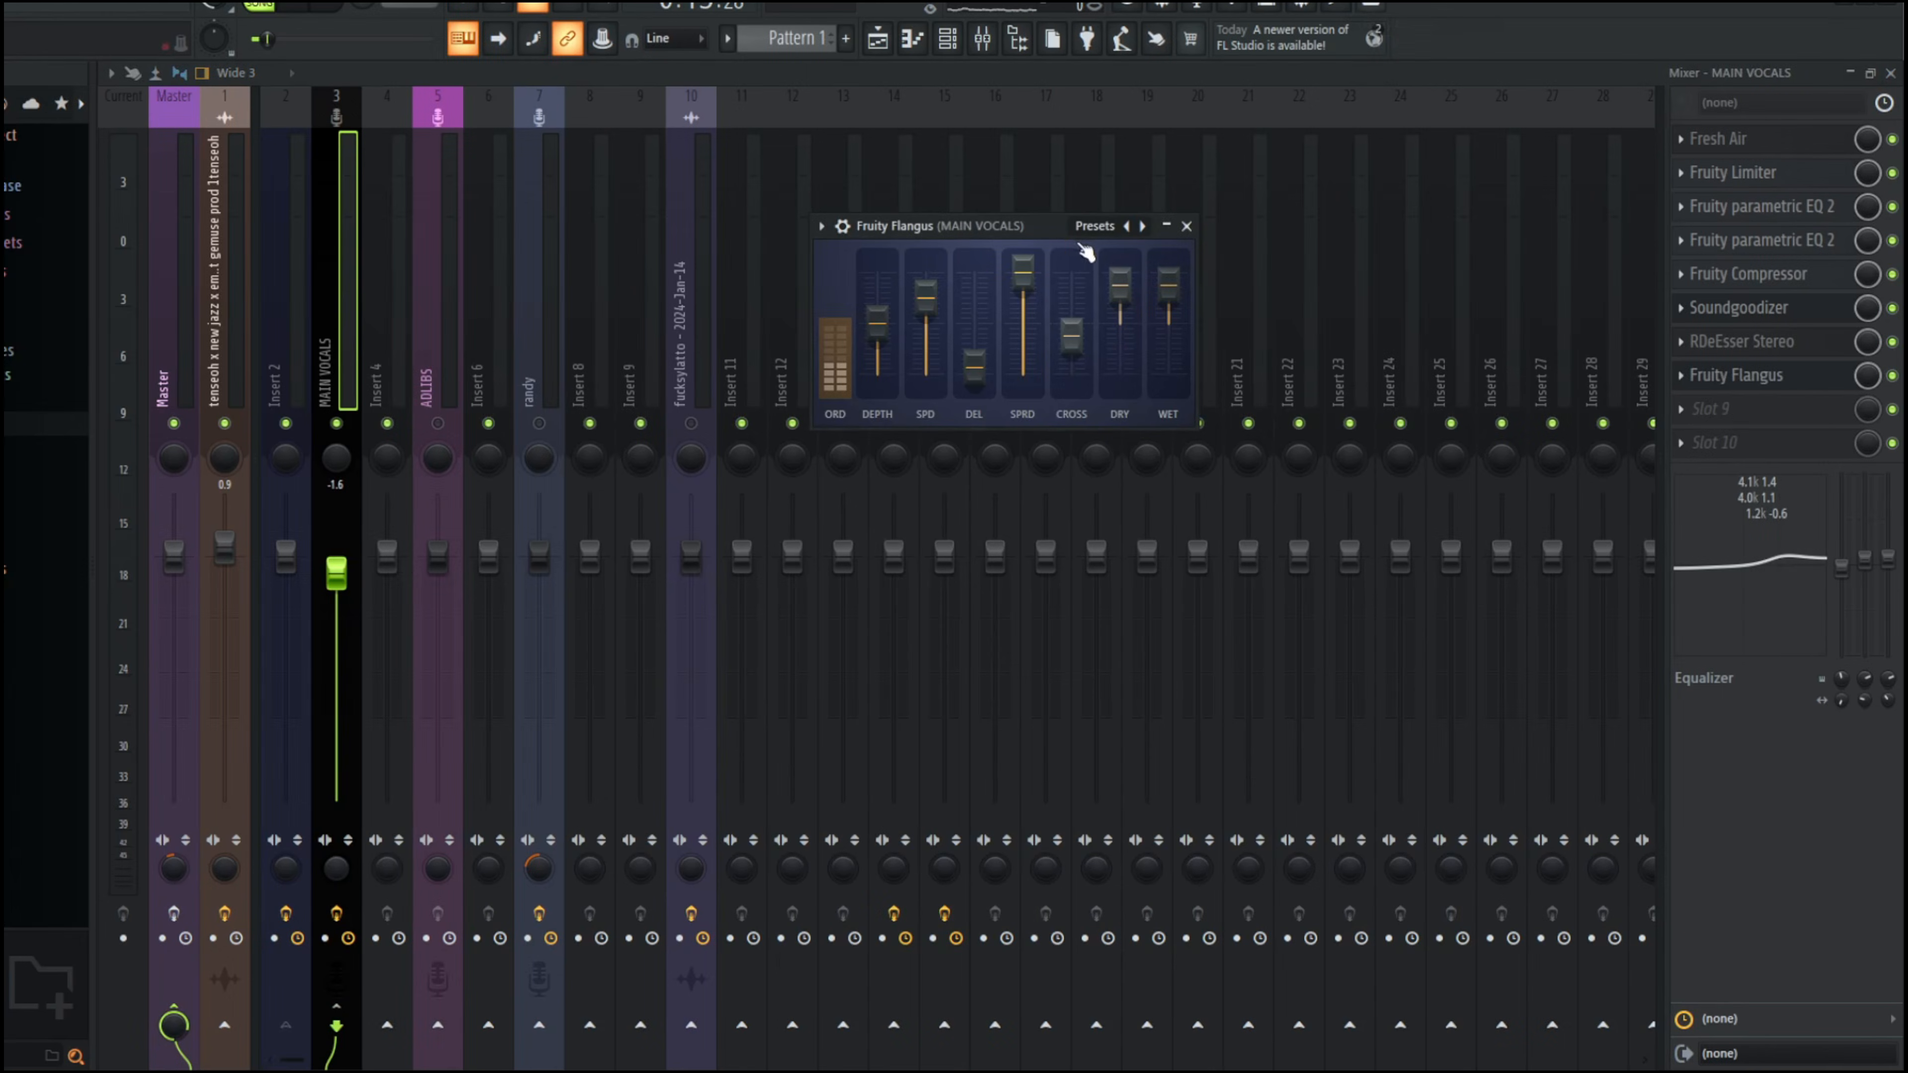
Step: Move the Fruity Flangus window aside and lower the mix level of its slot 8 on MAIN VOCALS to about 30%
{"action": "left_click_drag", "start_coordinate": [1040, 230], "coordinate": [880, 283]}
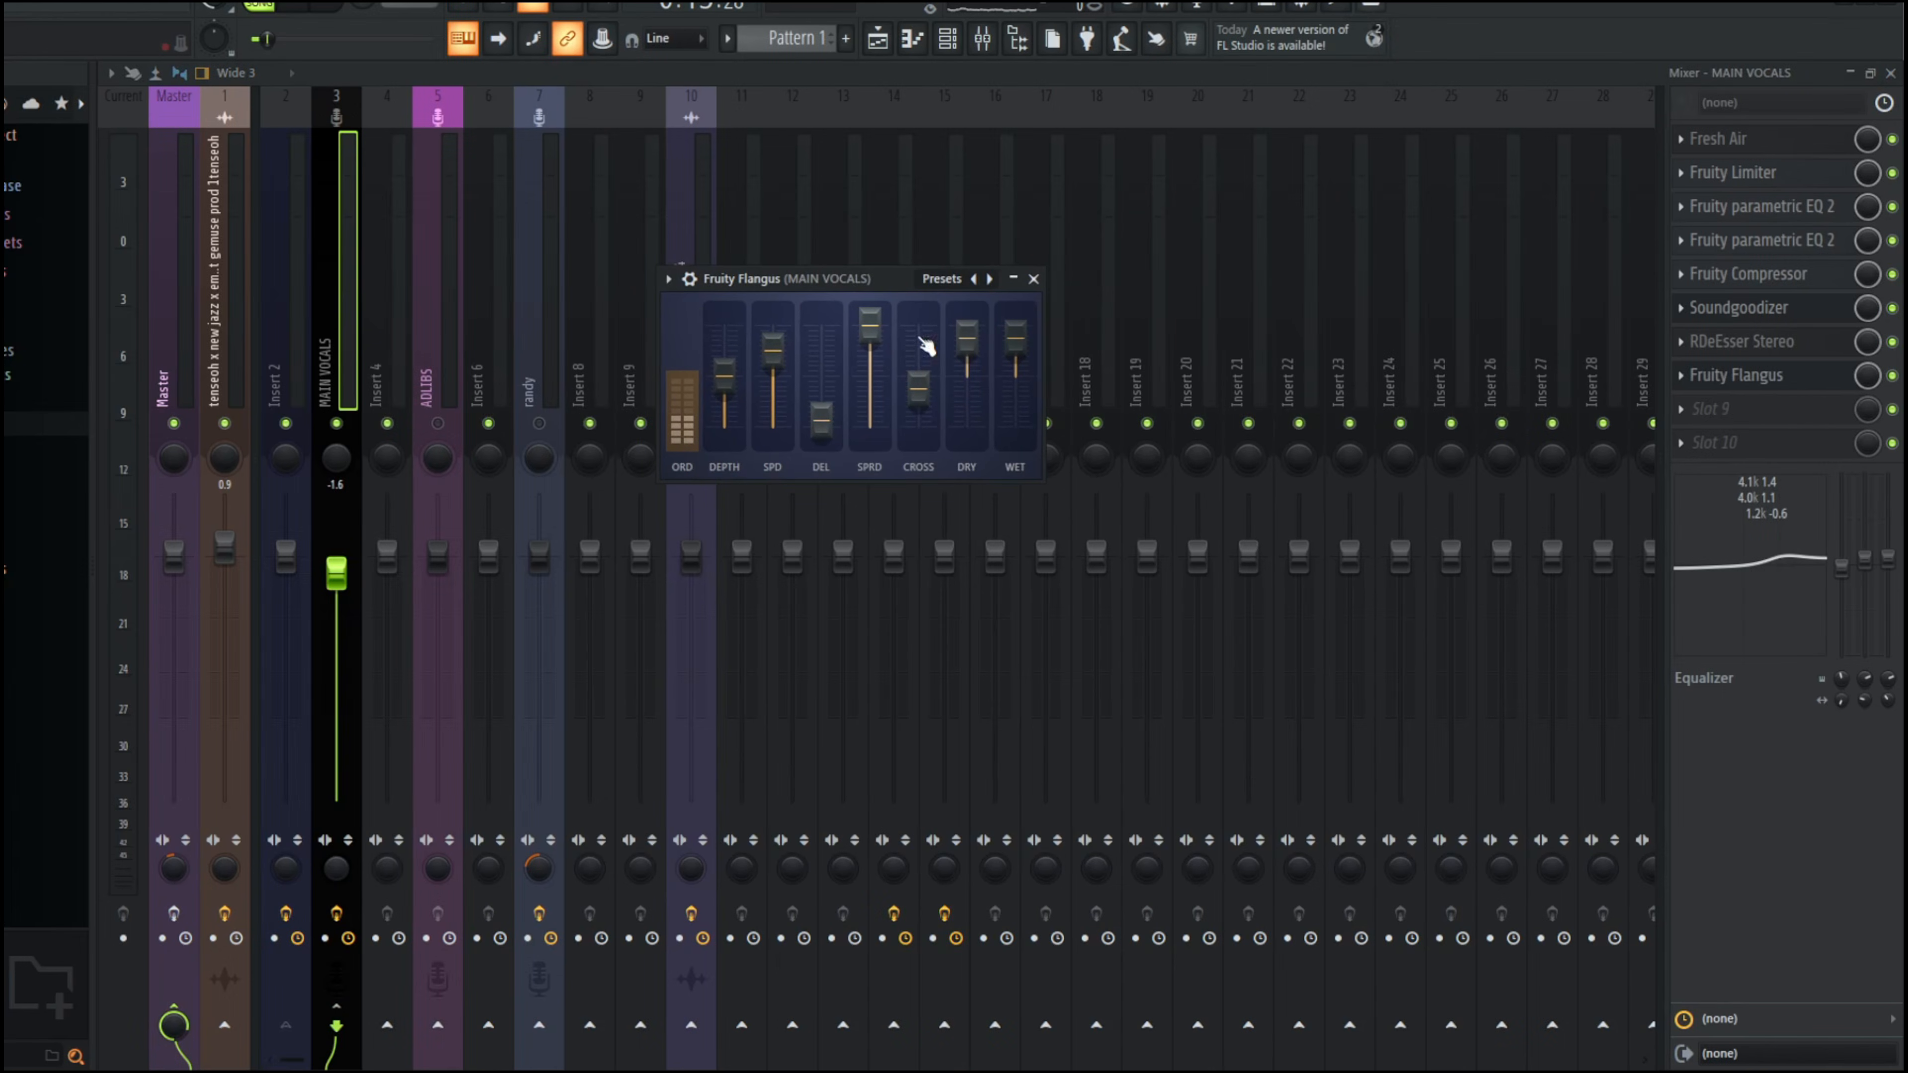
{"action": "left_click_drag", "start_coordinate": [1867, 376], "coordinate": [1866, 379]}
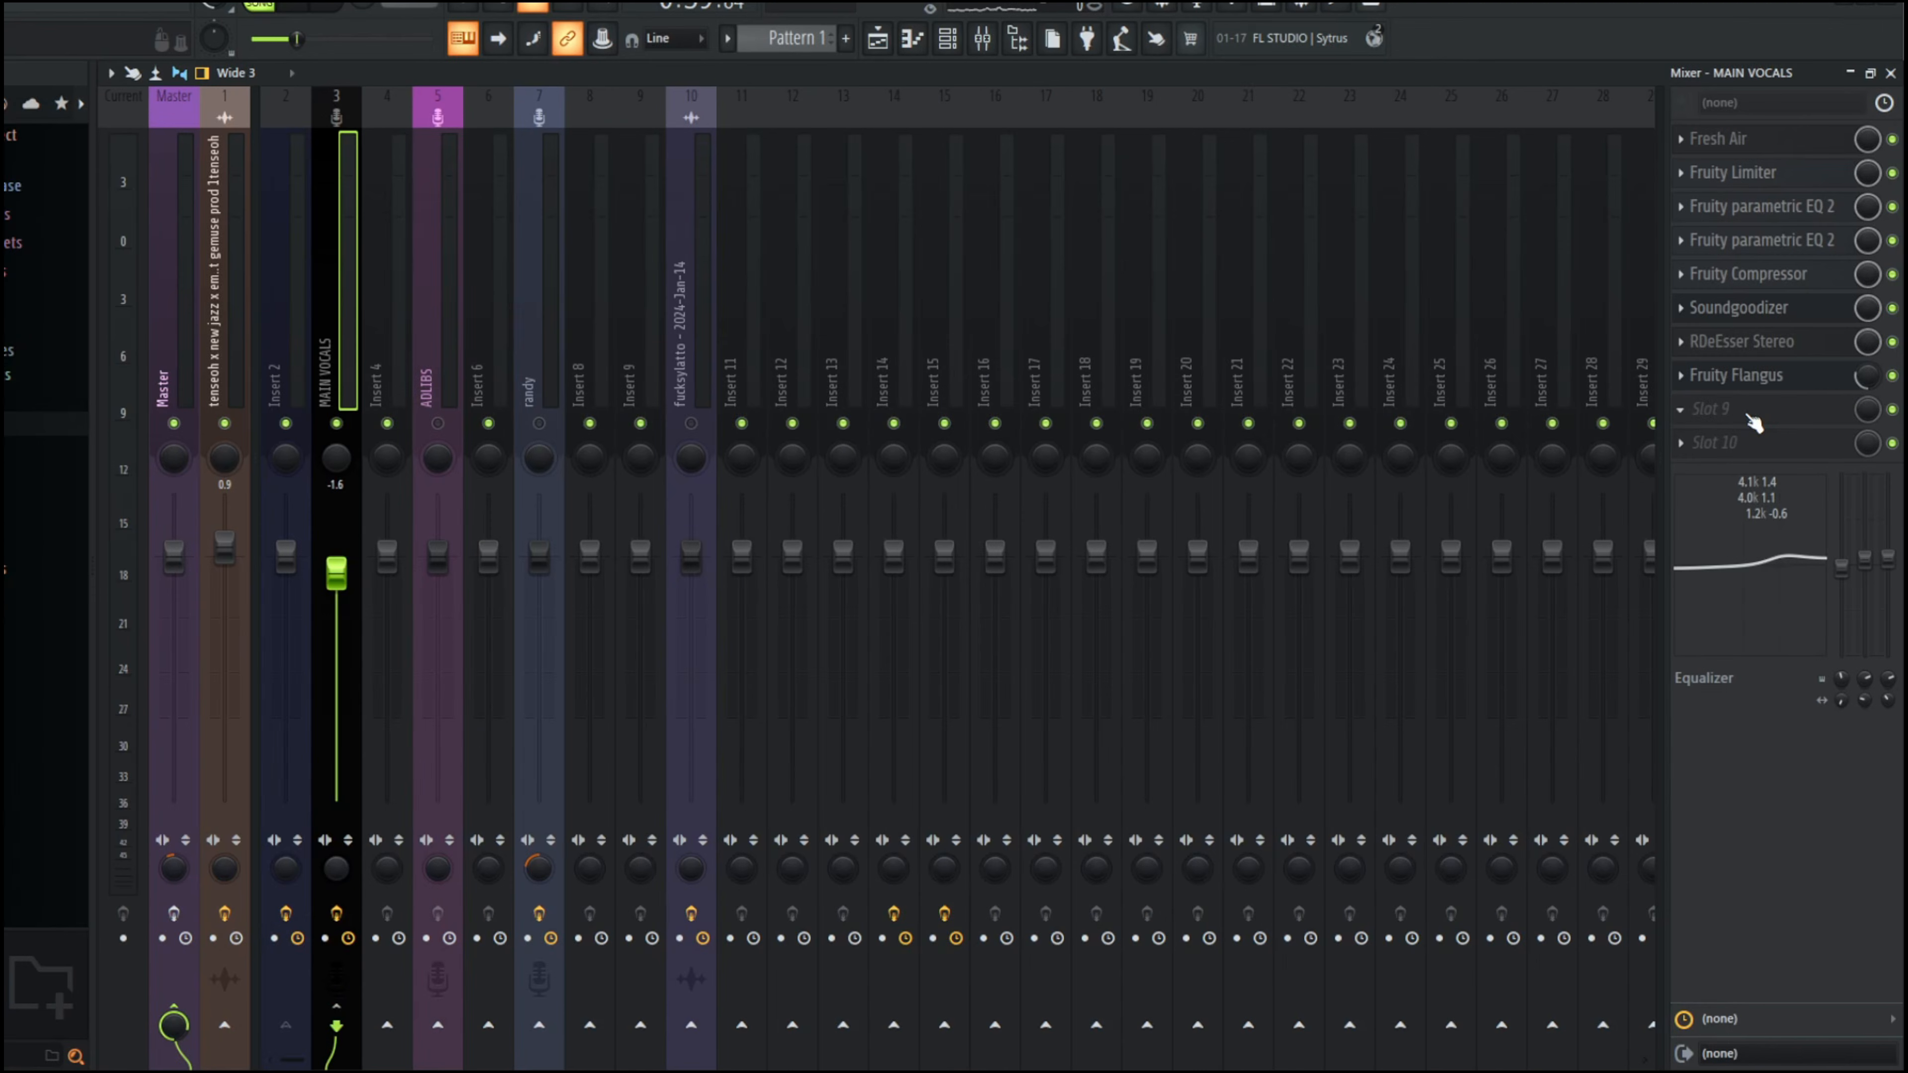
Step: Add Fruity Reeverb 2 in slot 9 of MAIN VOCALS with raised early-reflection and wet levels and a slot mix of about 15%
{"action": "left_click", "coordinate": [1745, 412]}
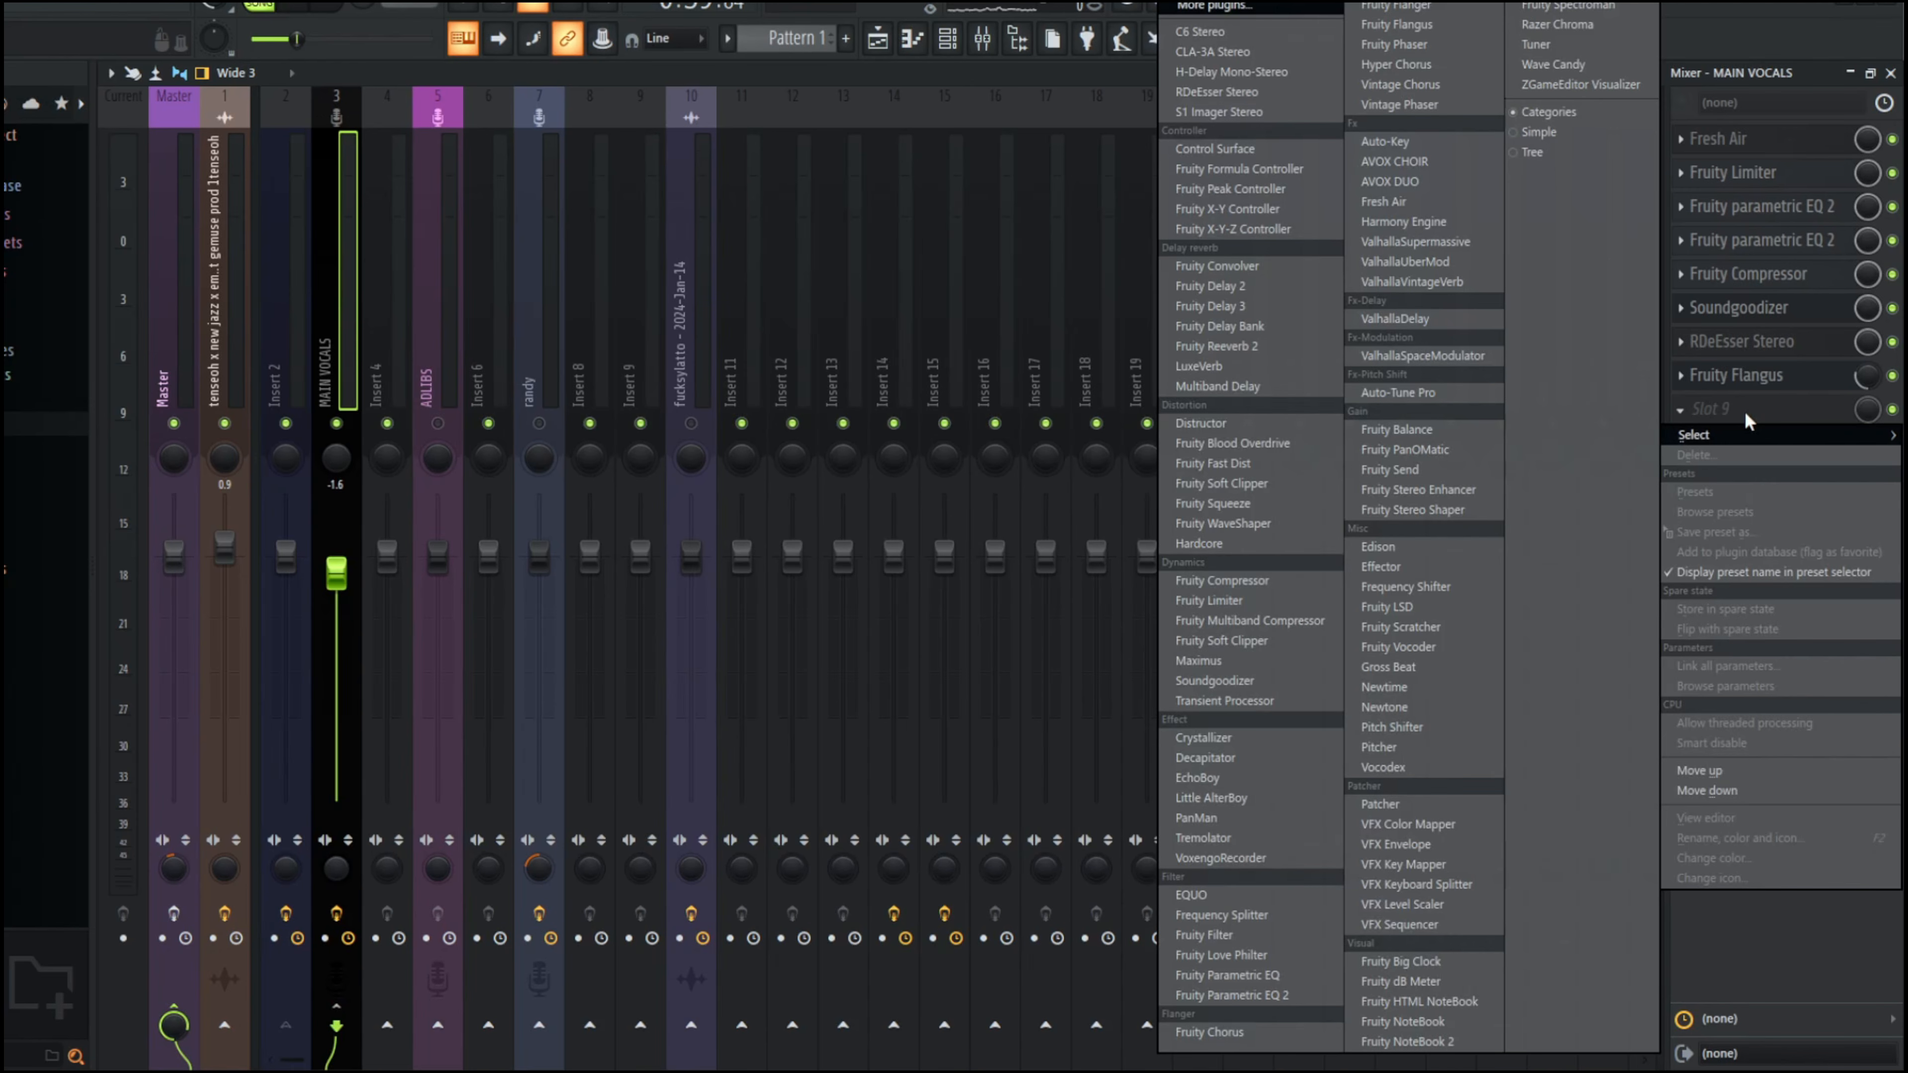
{"action": "left_click", "coordinate": [1217, 346]}
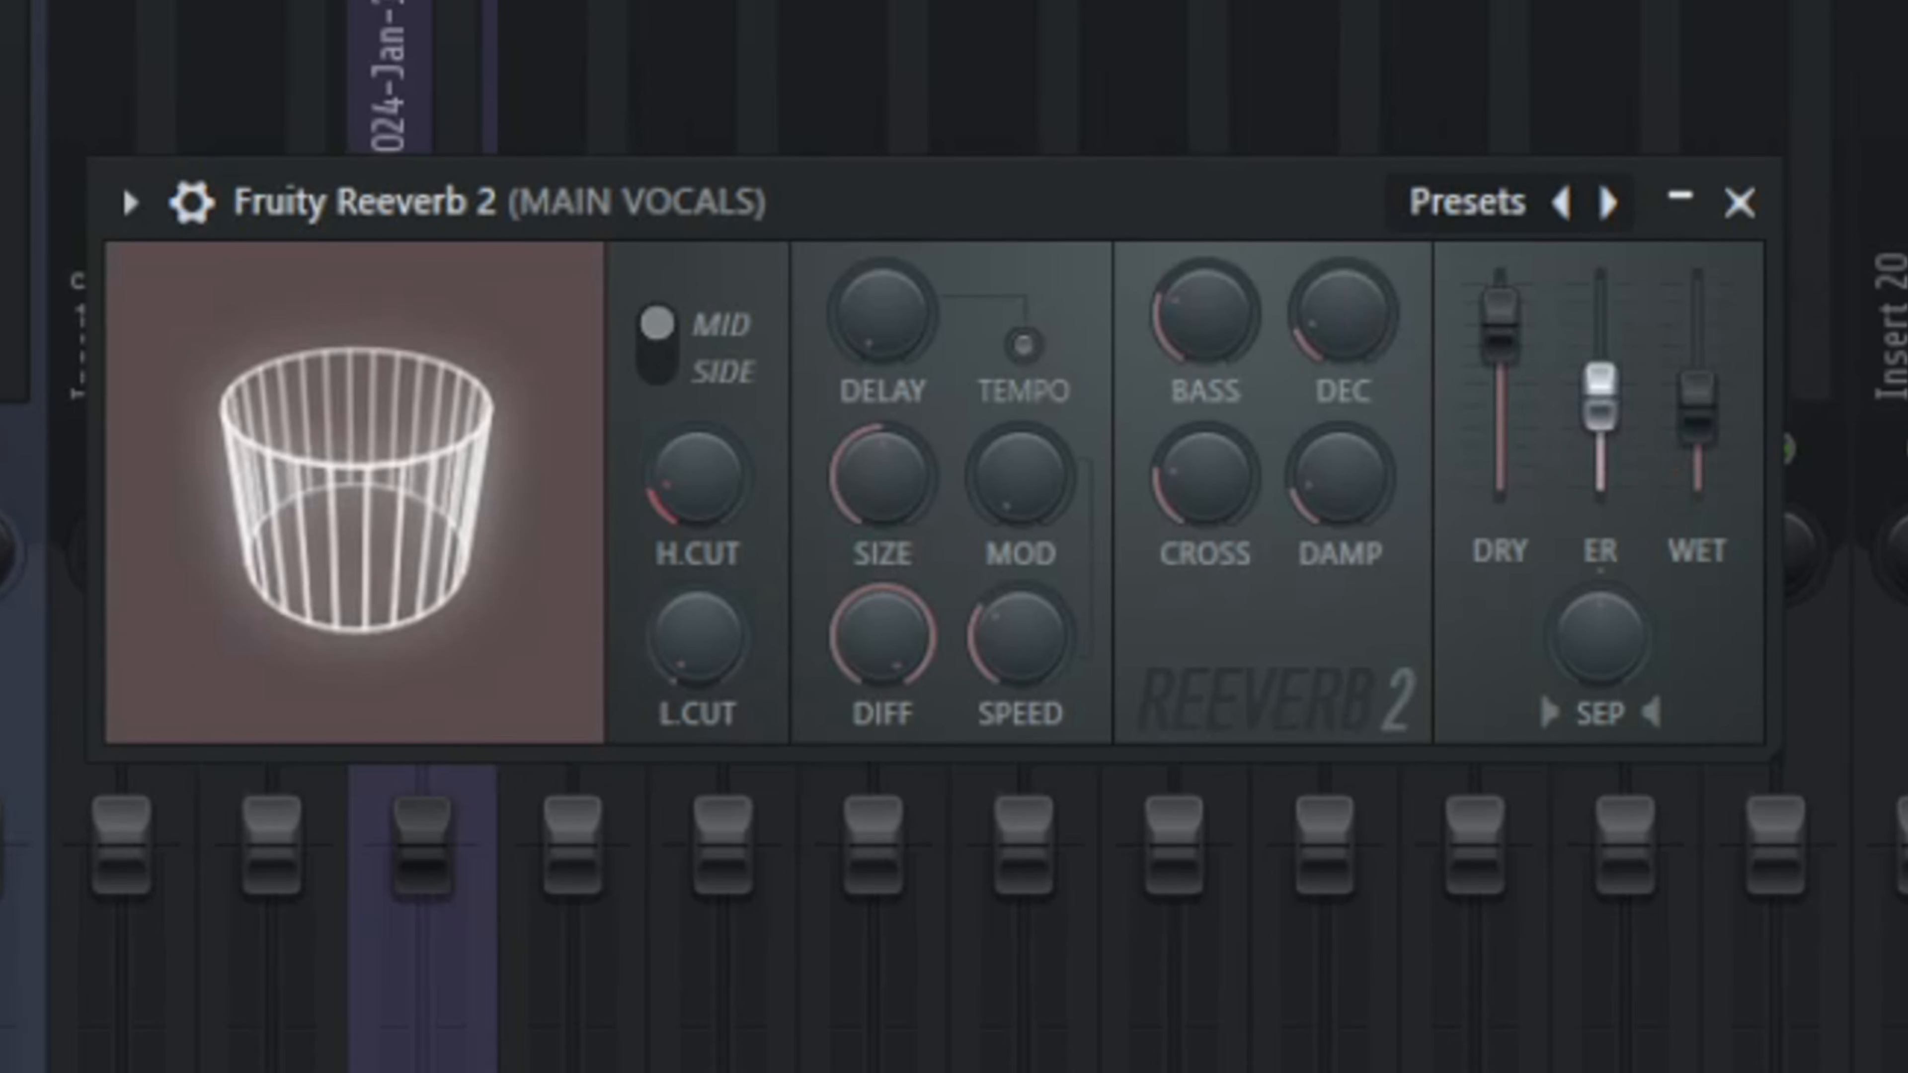
{"action": "left_click_drag", "start_coordinate": [1600, 397], "coordinate": [1600, 354]}
{"action": "left_click_drag", "start_coordinate": [1698, 406], "coordinate": [1698, 395]}
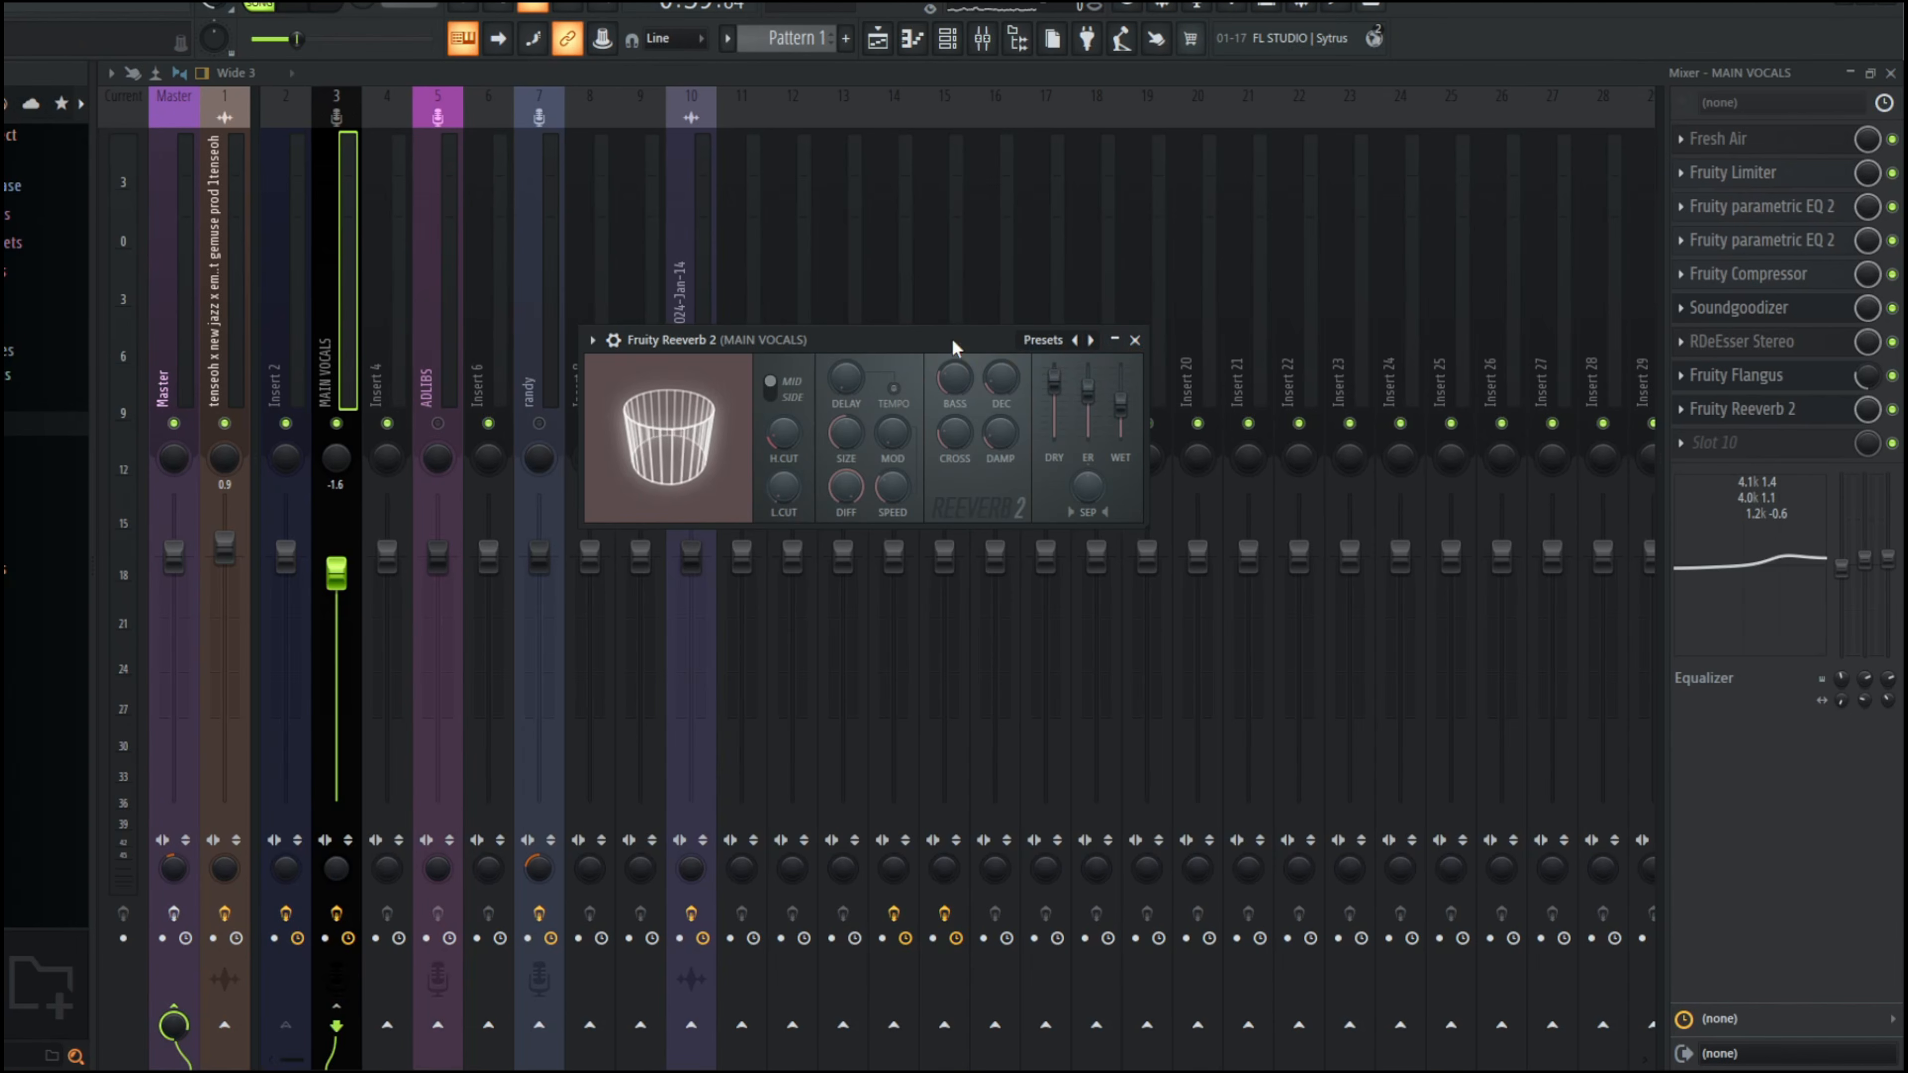
{"action": "left_click", "coordinate": [1135, 340]}
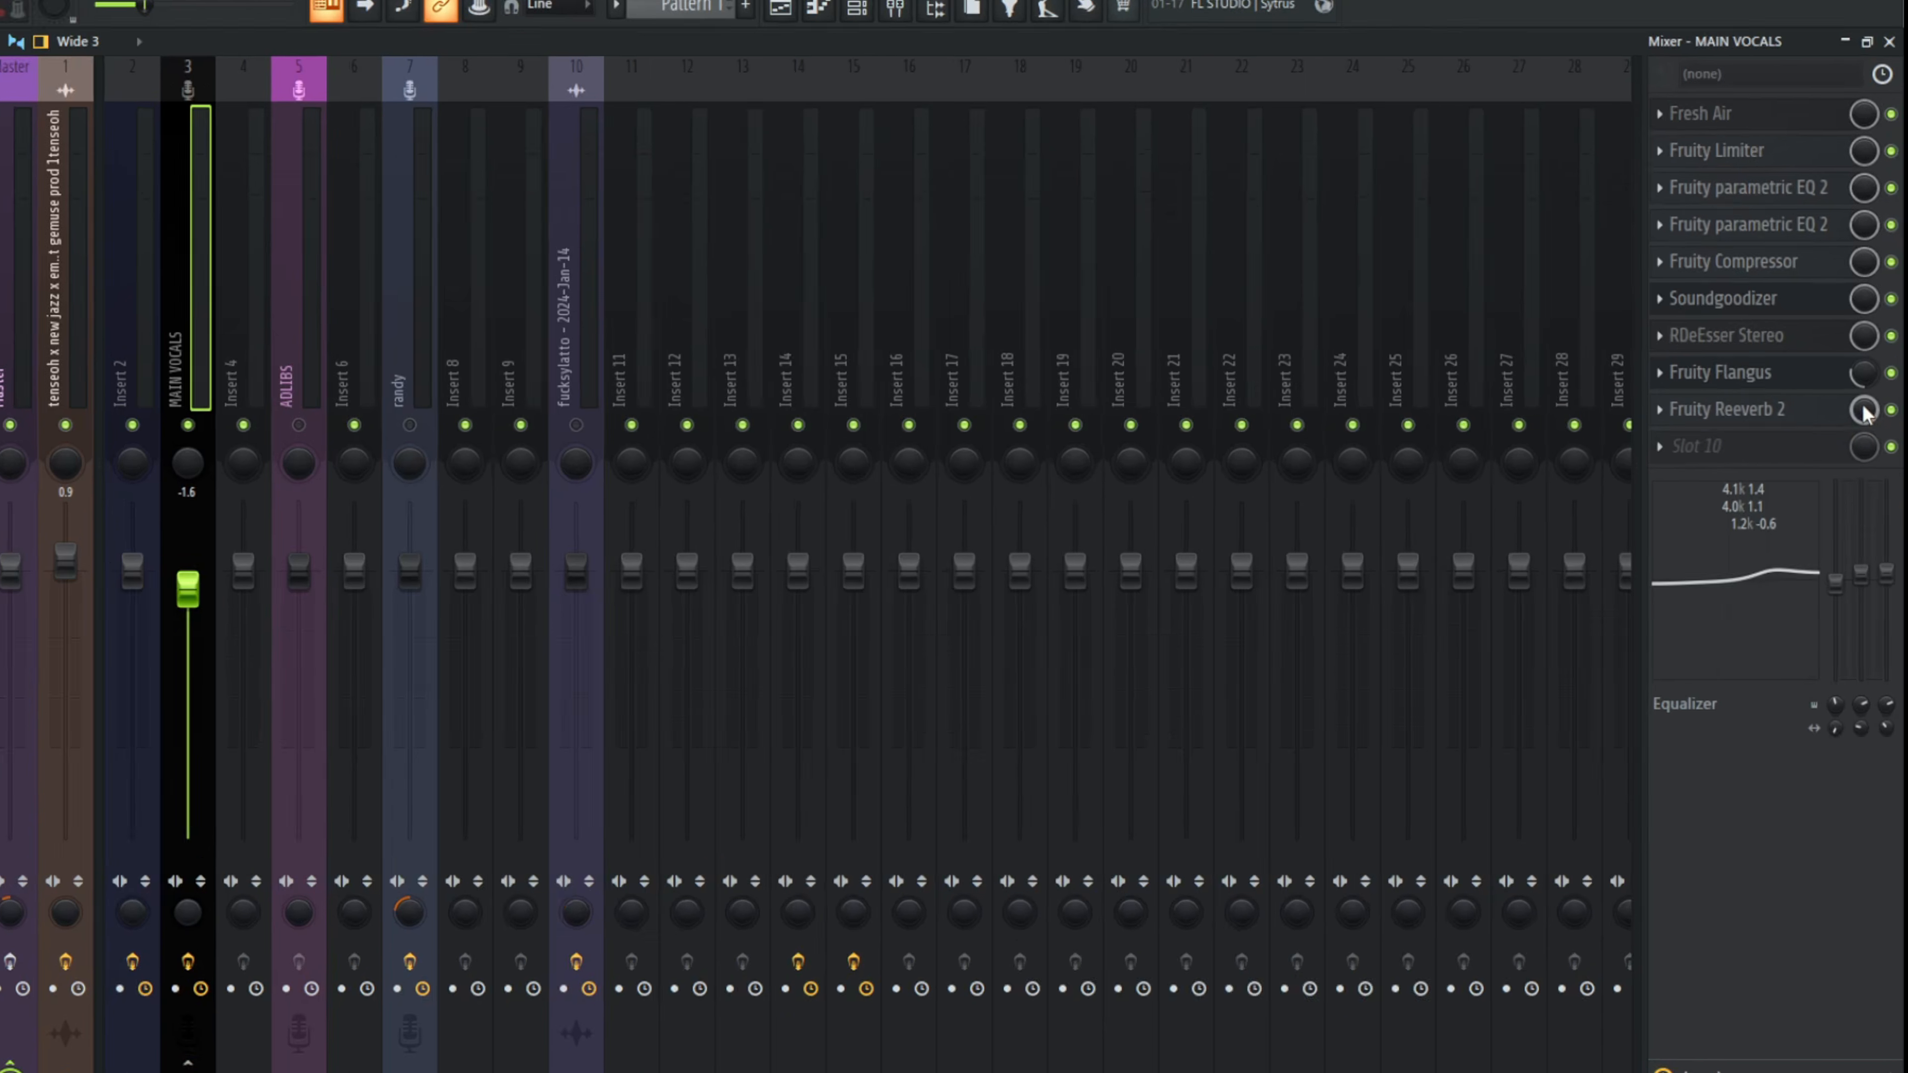
{"action": "left_click_drag", "start_coordinate": [1868, 410], "coordinate": [1868, 480]}
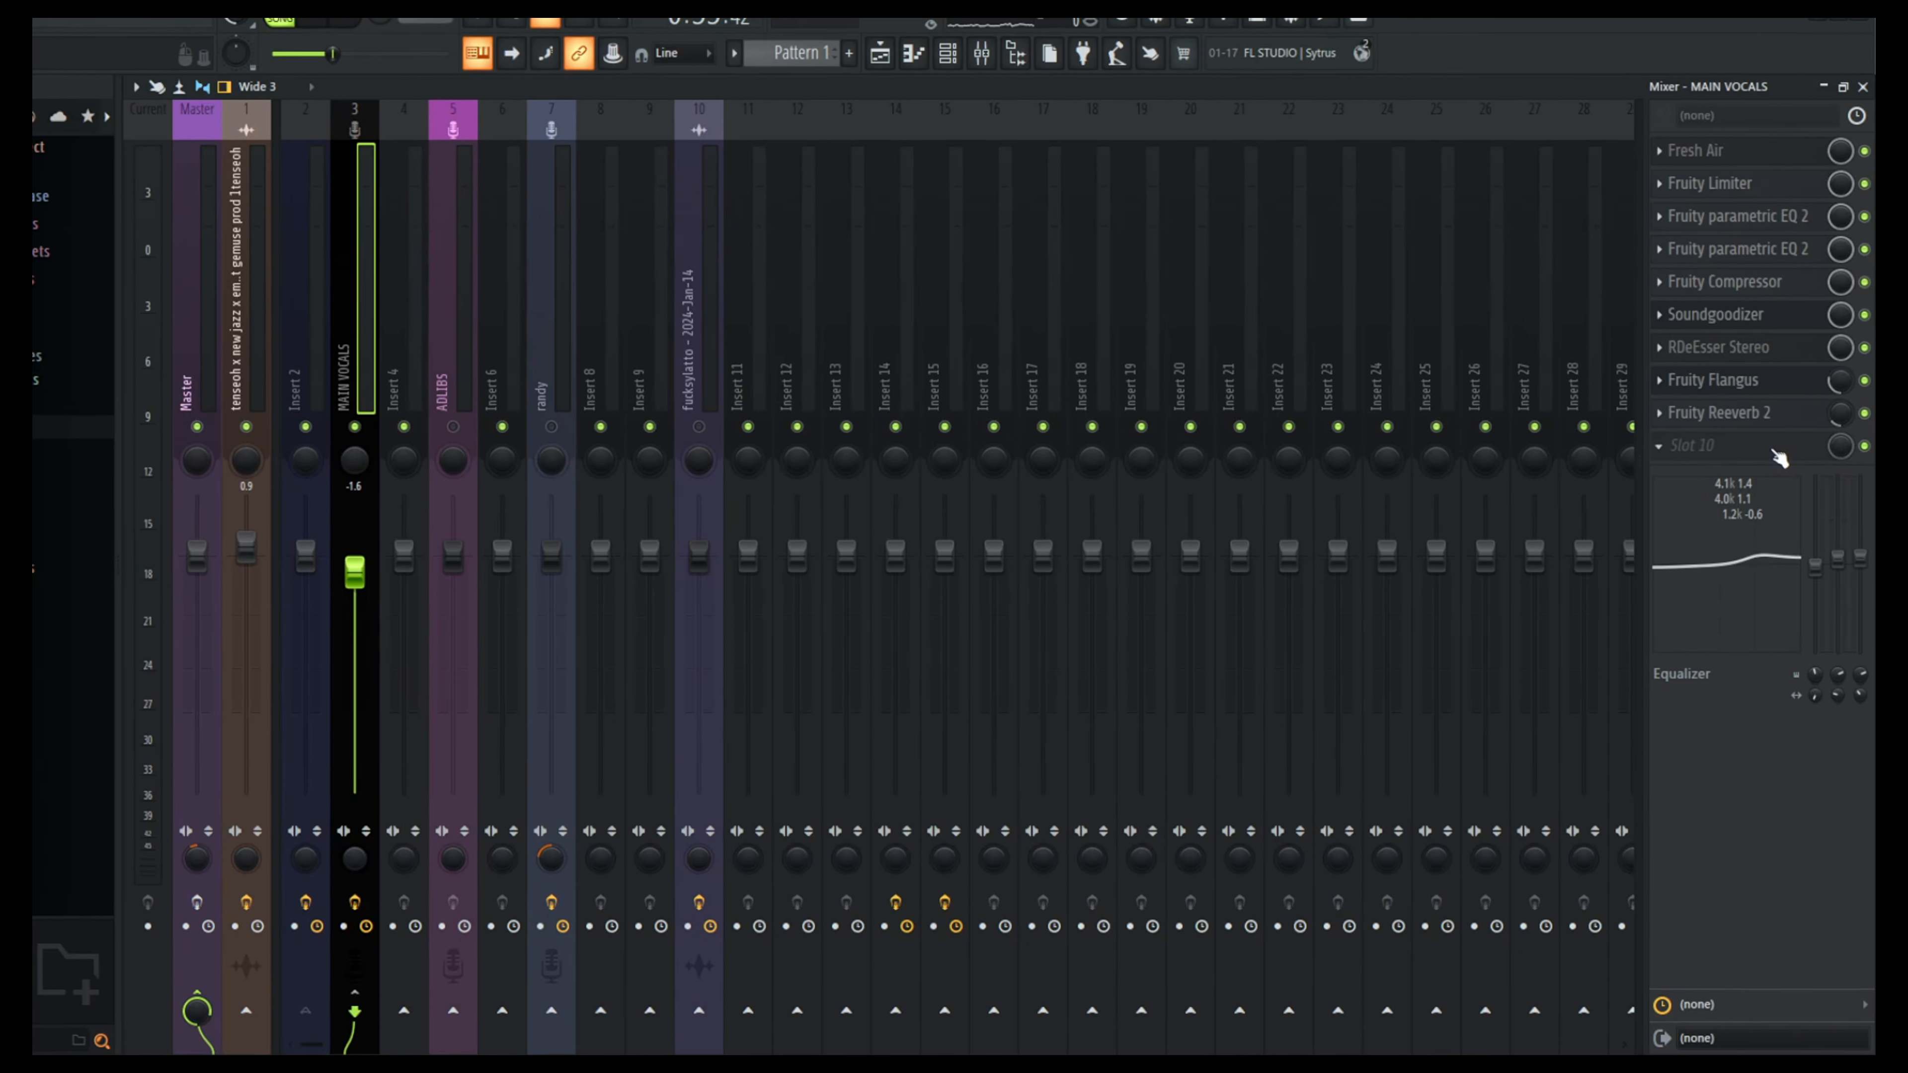
Step: Load Fruity Delay 3 in slot 10 of MAIN VOCALS, using the Ping pong delay model and an adjusted delay time
{"action": "left_click", "coordinate": [1737, 451]}
{"action": "left_click", "coordinate": [1233, 322]}
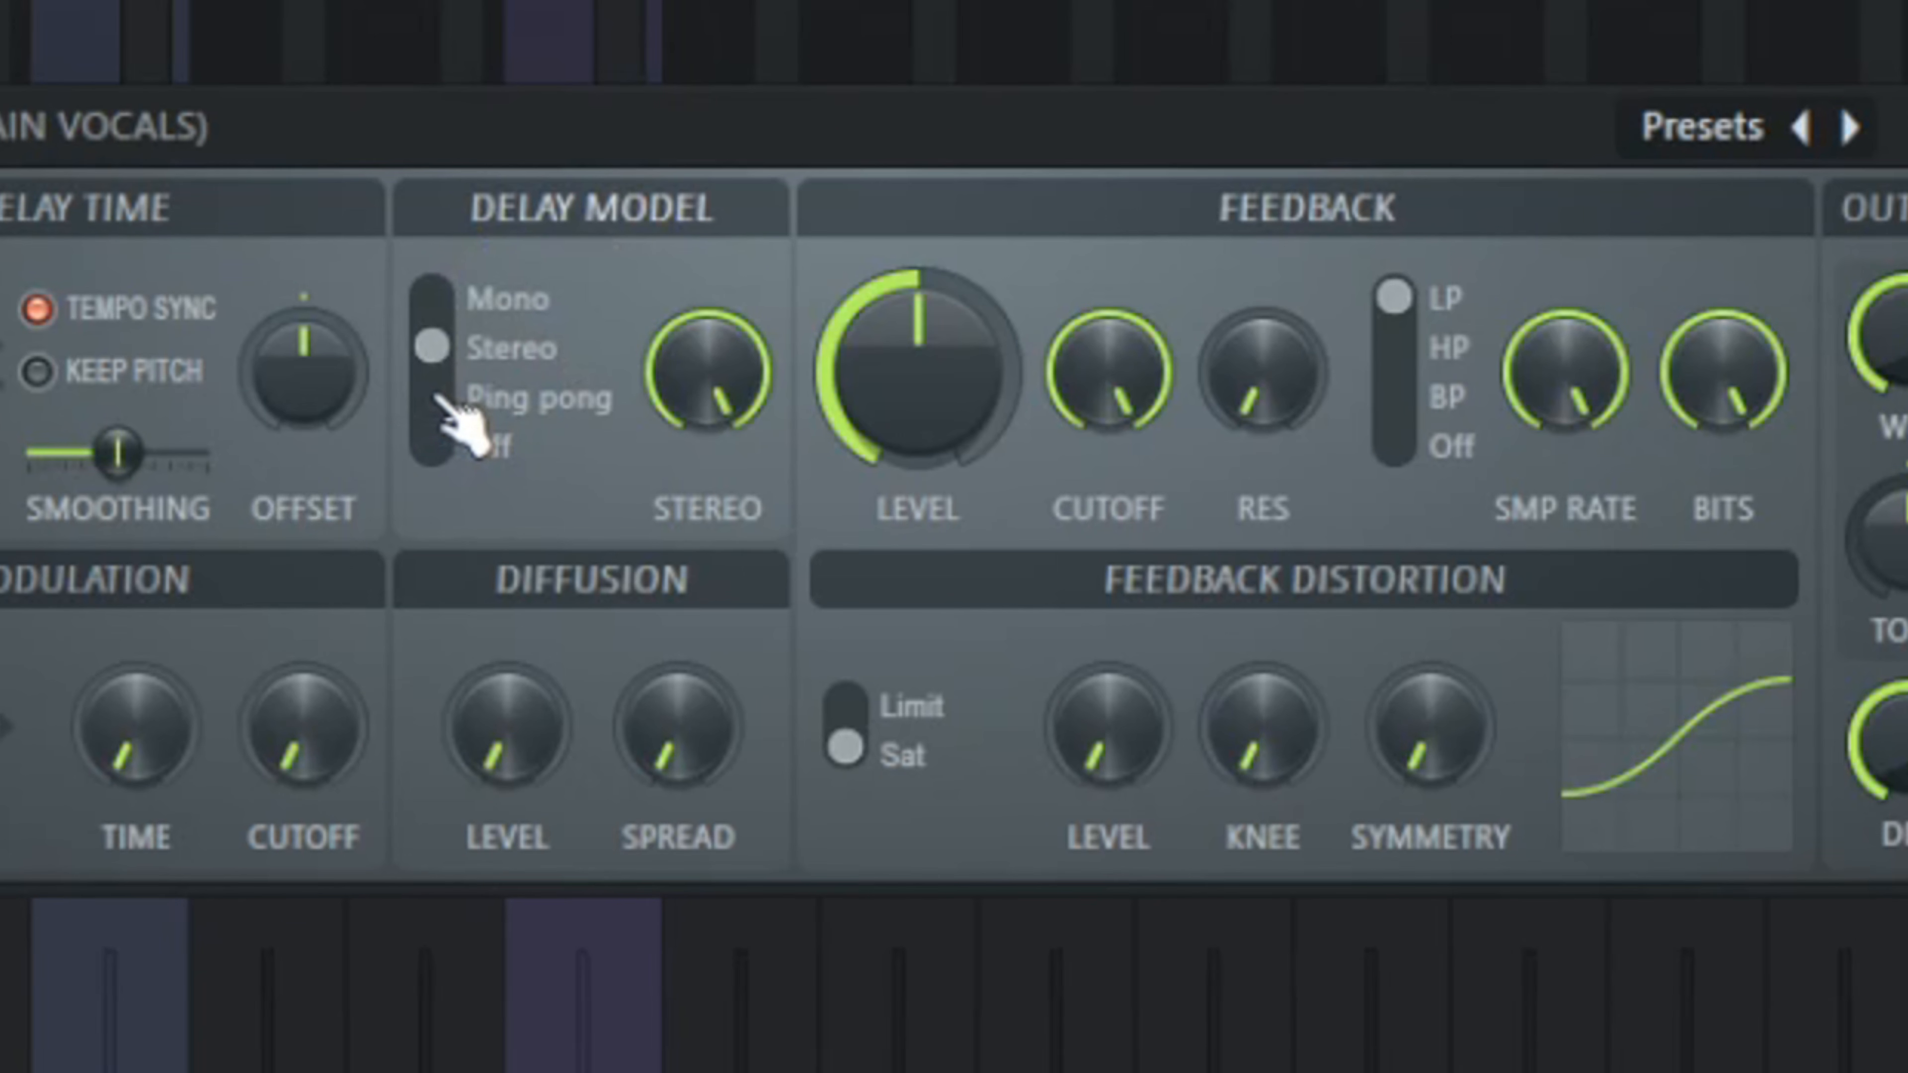
{"action": "left_click", "coordinate": [535, 369]}
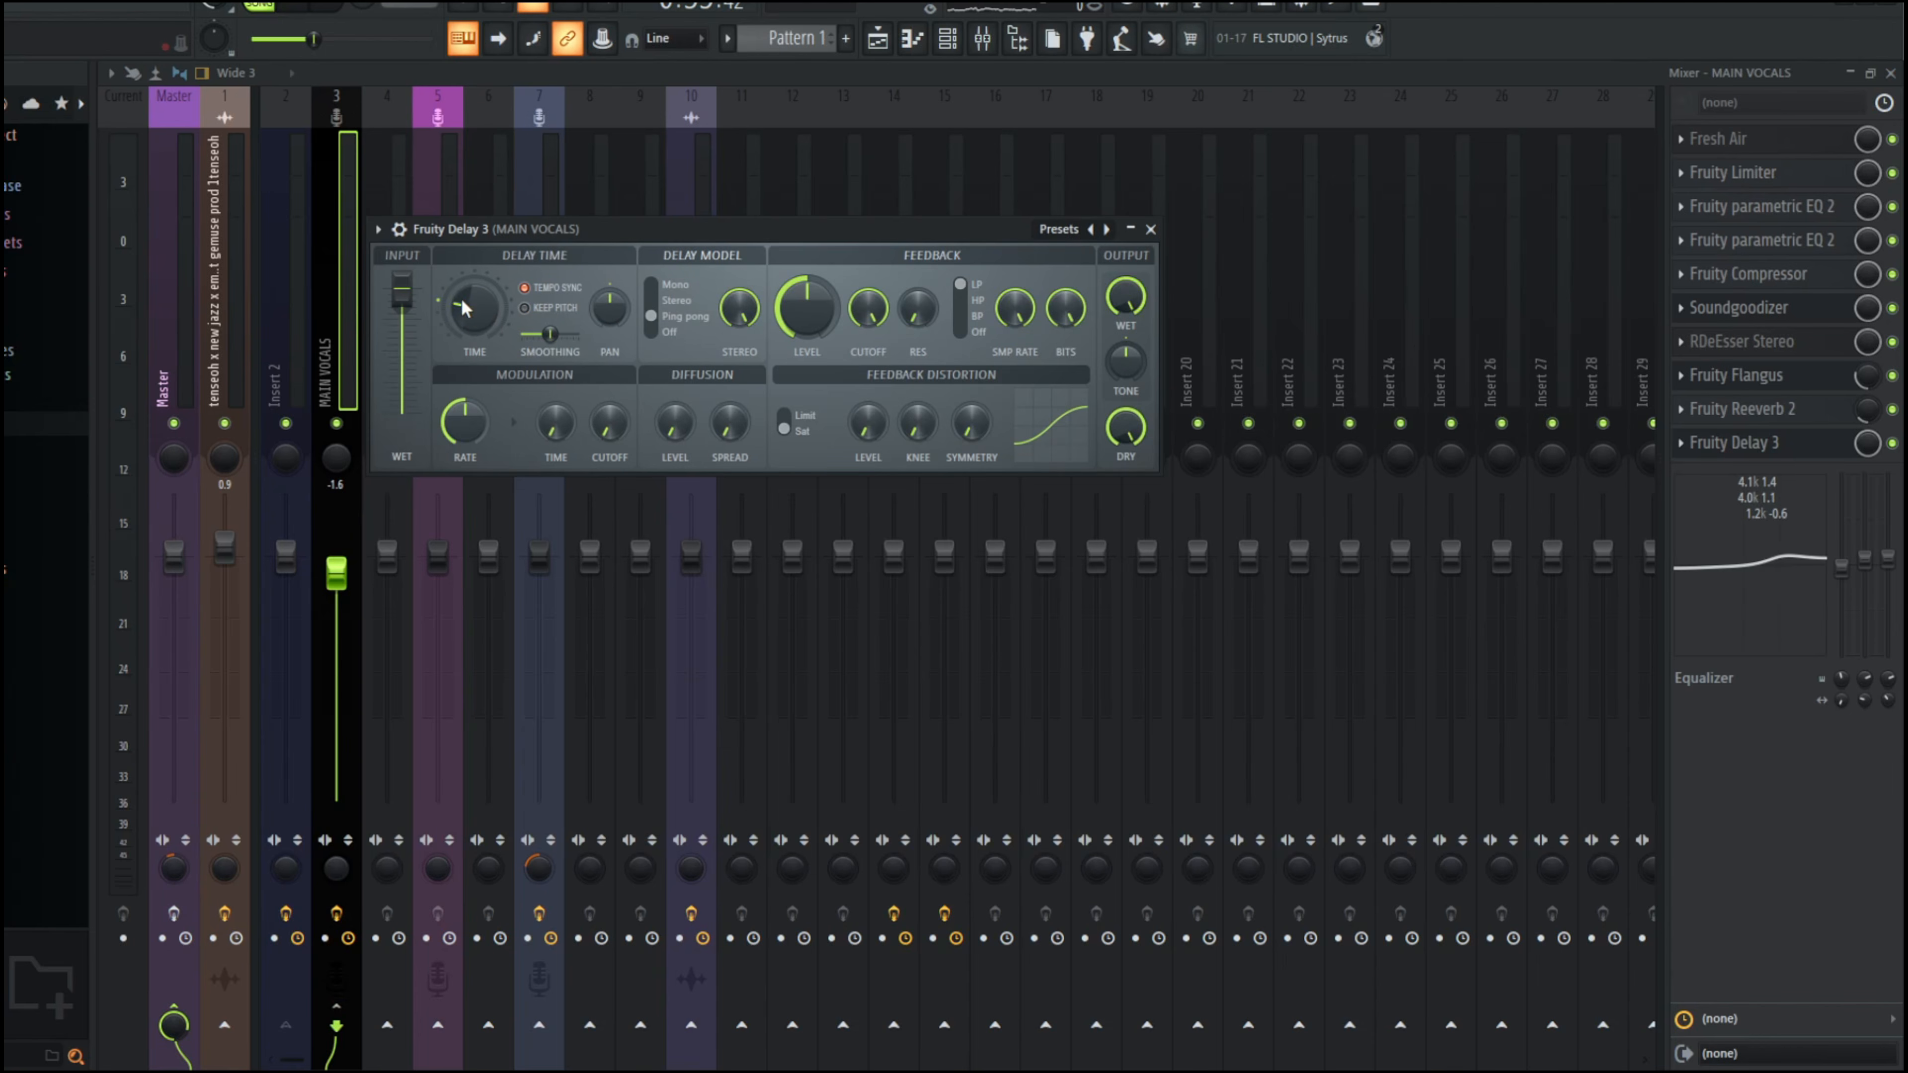
{"action": "left_click_drag", "start_coordinate": [464, 308], "coordinate": [464, 285]}
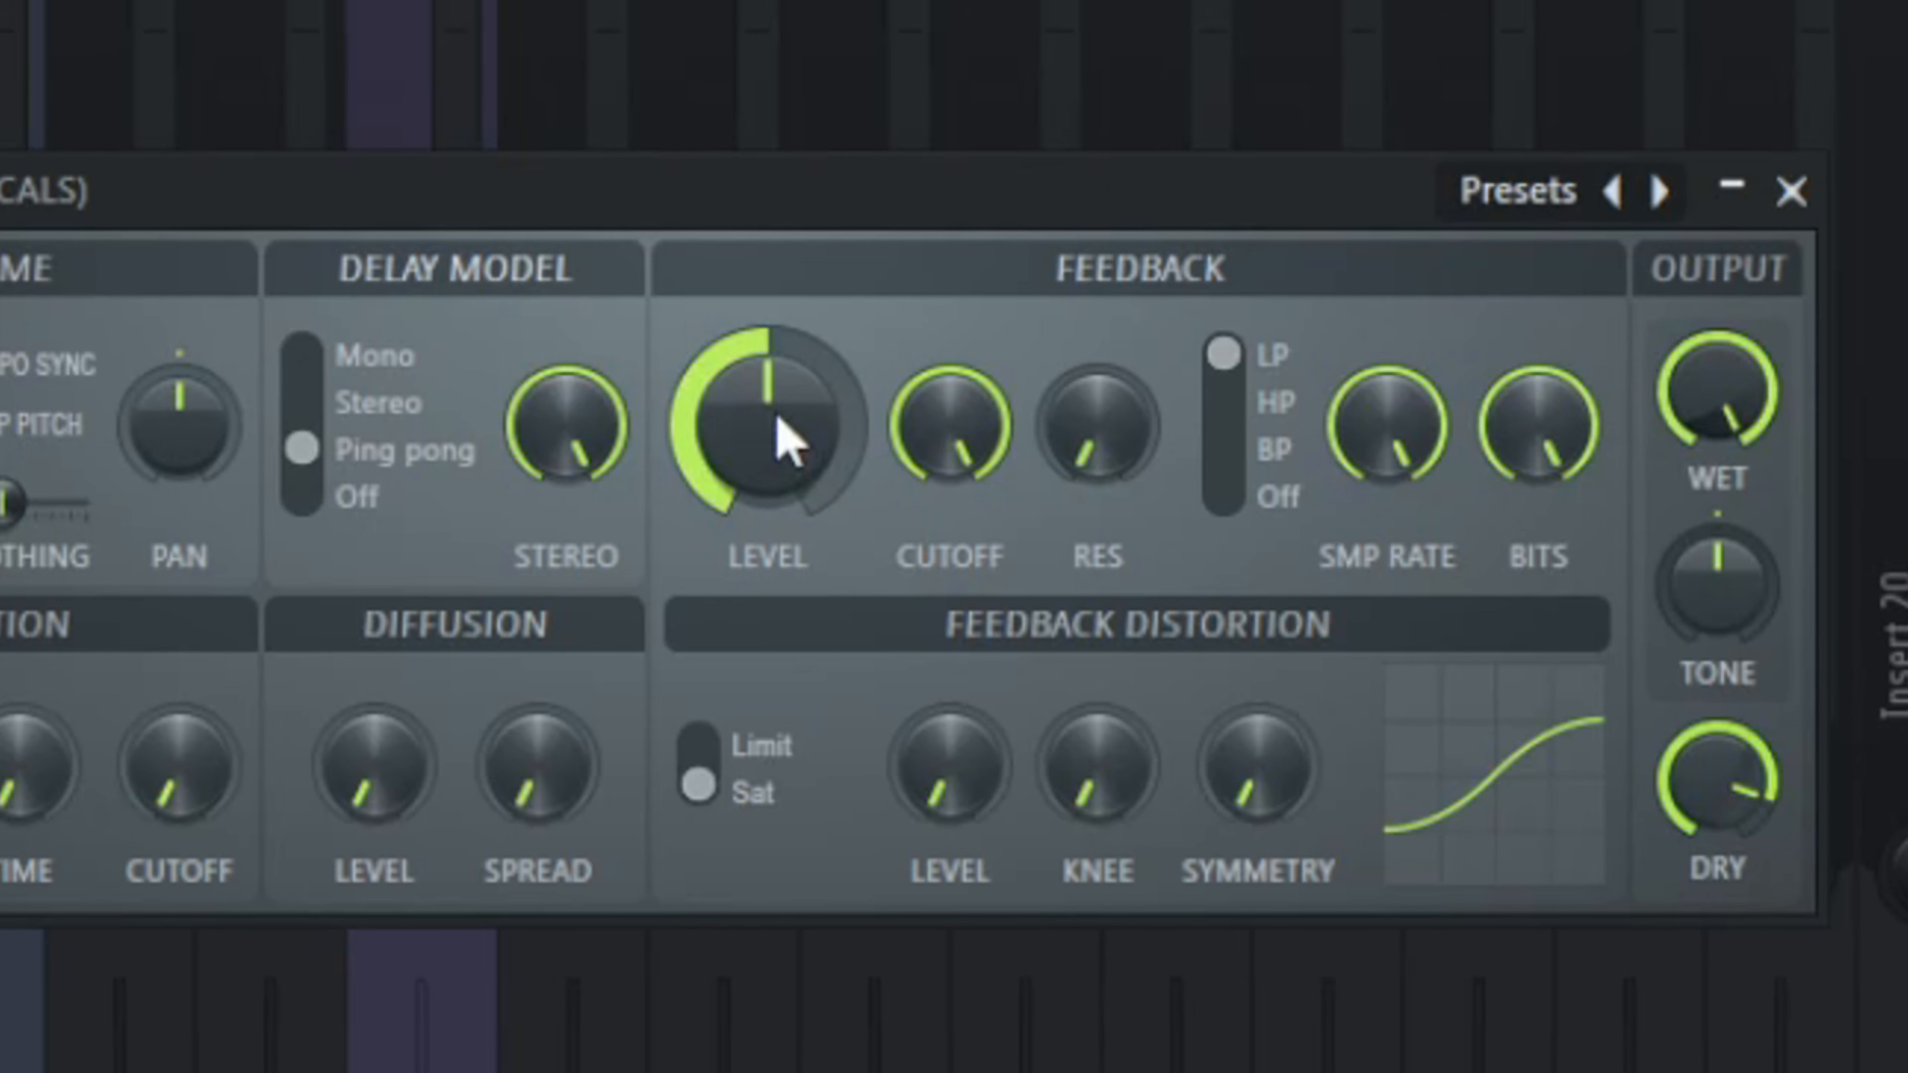
Step: Lower the delay's feedback level slightly and reduce the mix level of its slot 10 to about 5%
{"action": "left_click_drag", "start_coordinate": [810, 308], "coordinate": [810, 320]}
{"action": "left_click_drag", "start_coordinate": [773, 414], "coordinate": [774, 427]}
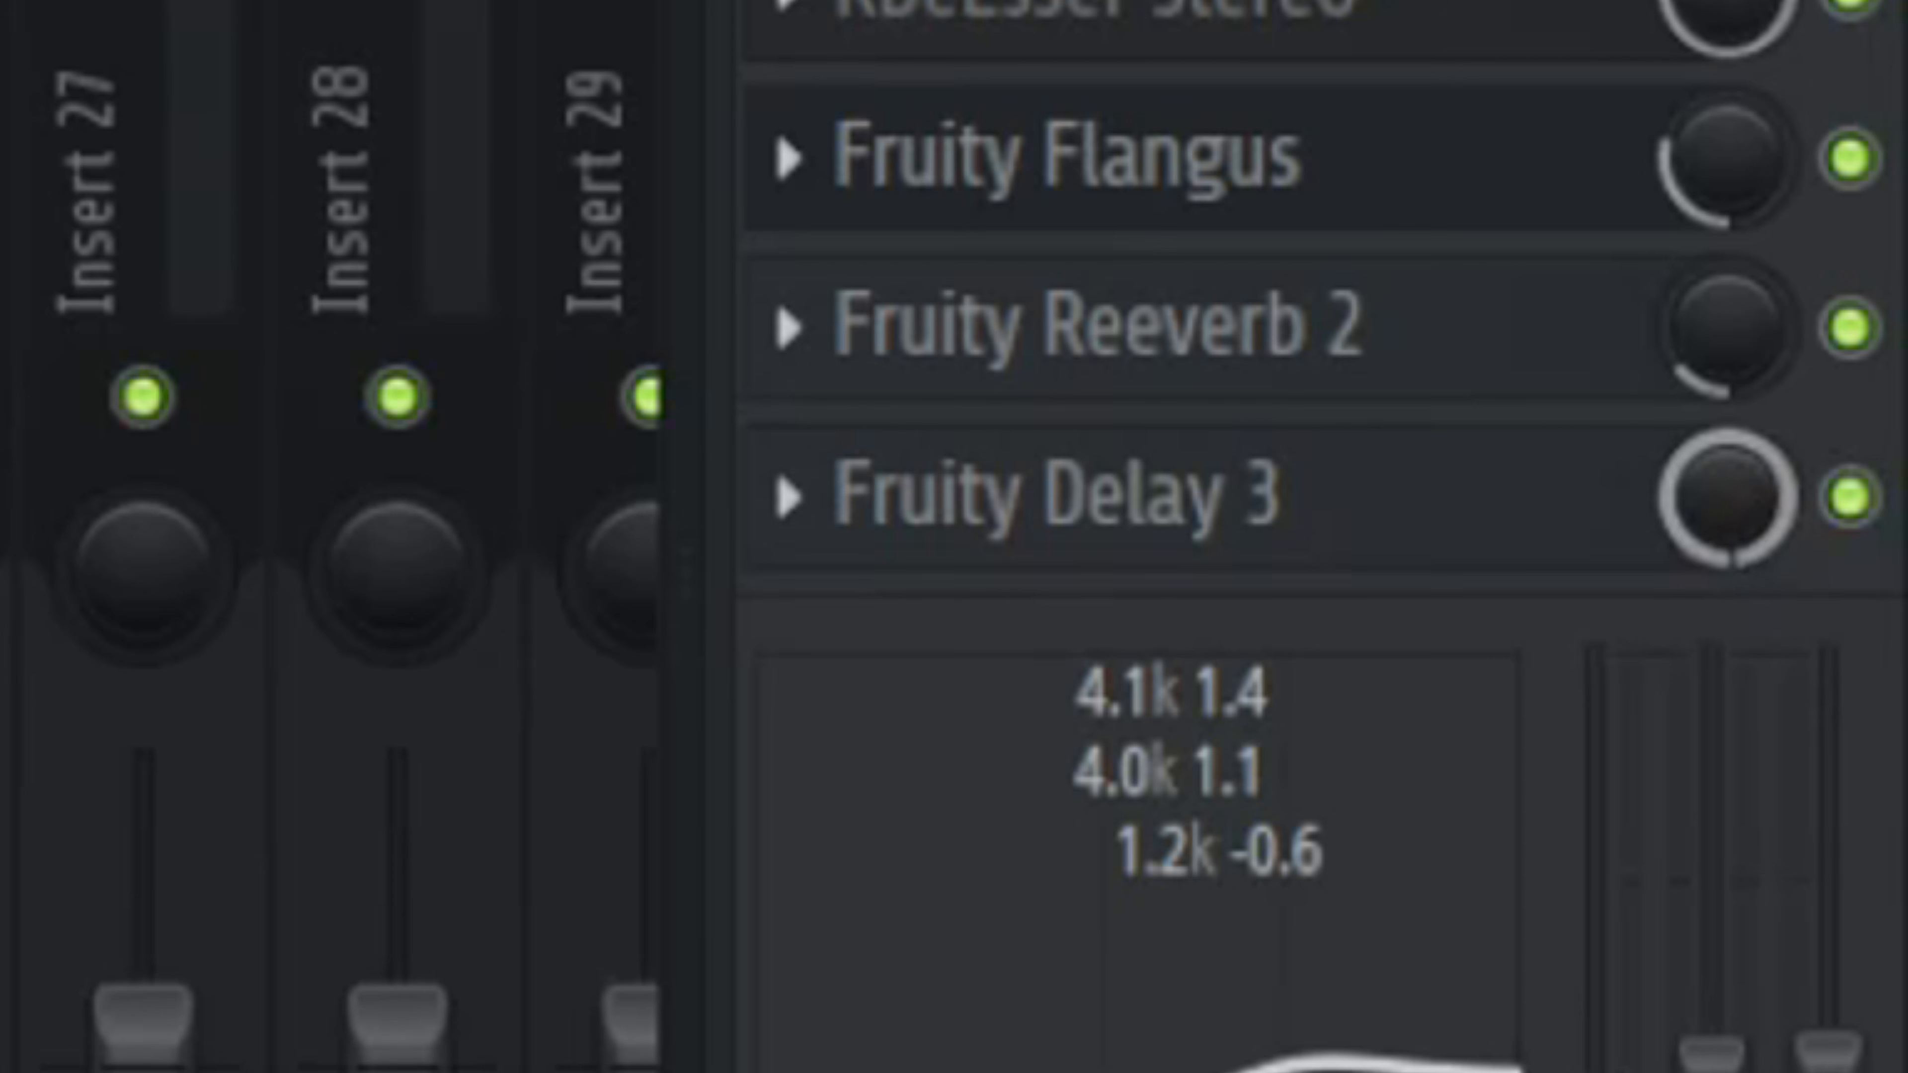
{"action": "left_click_drag", "start_coordinate": [1728, 497], "coordinate": [1728, 583]}
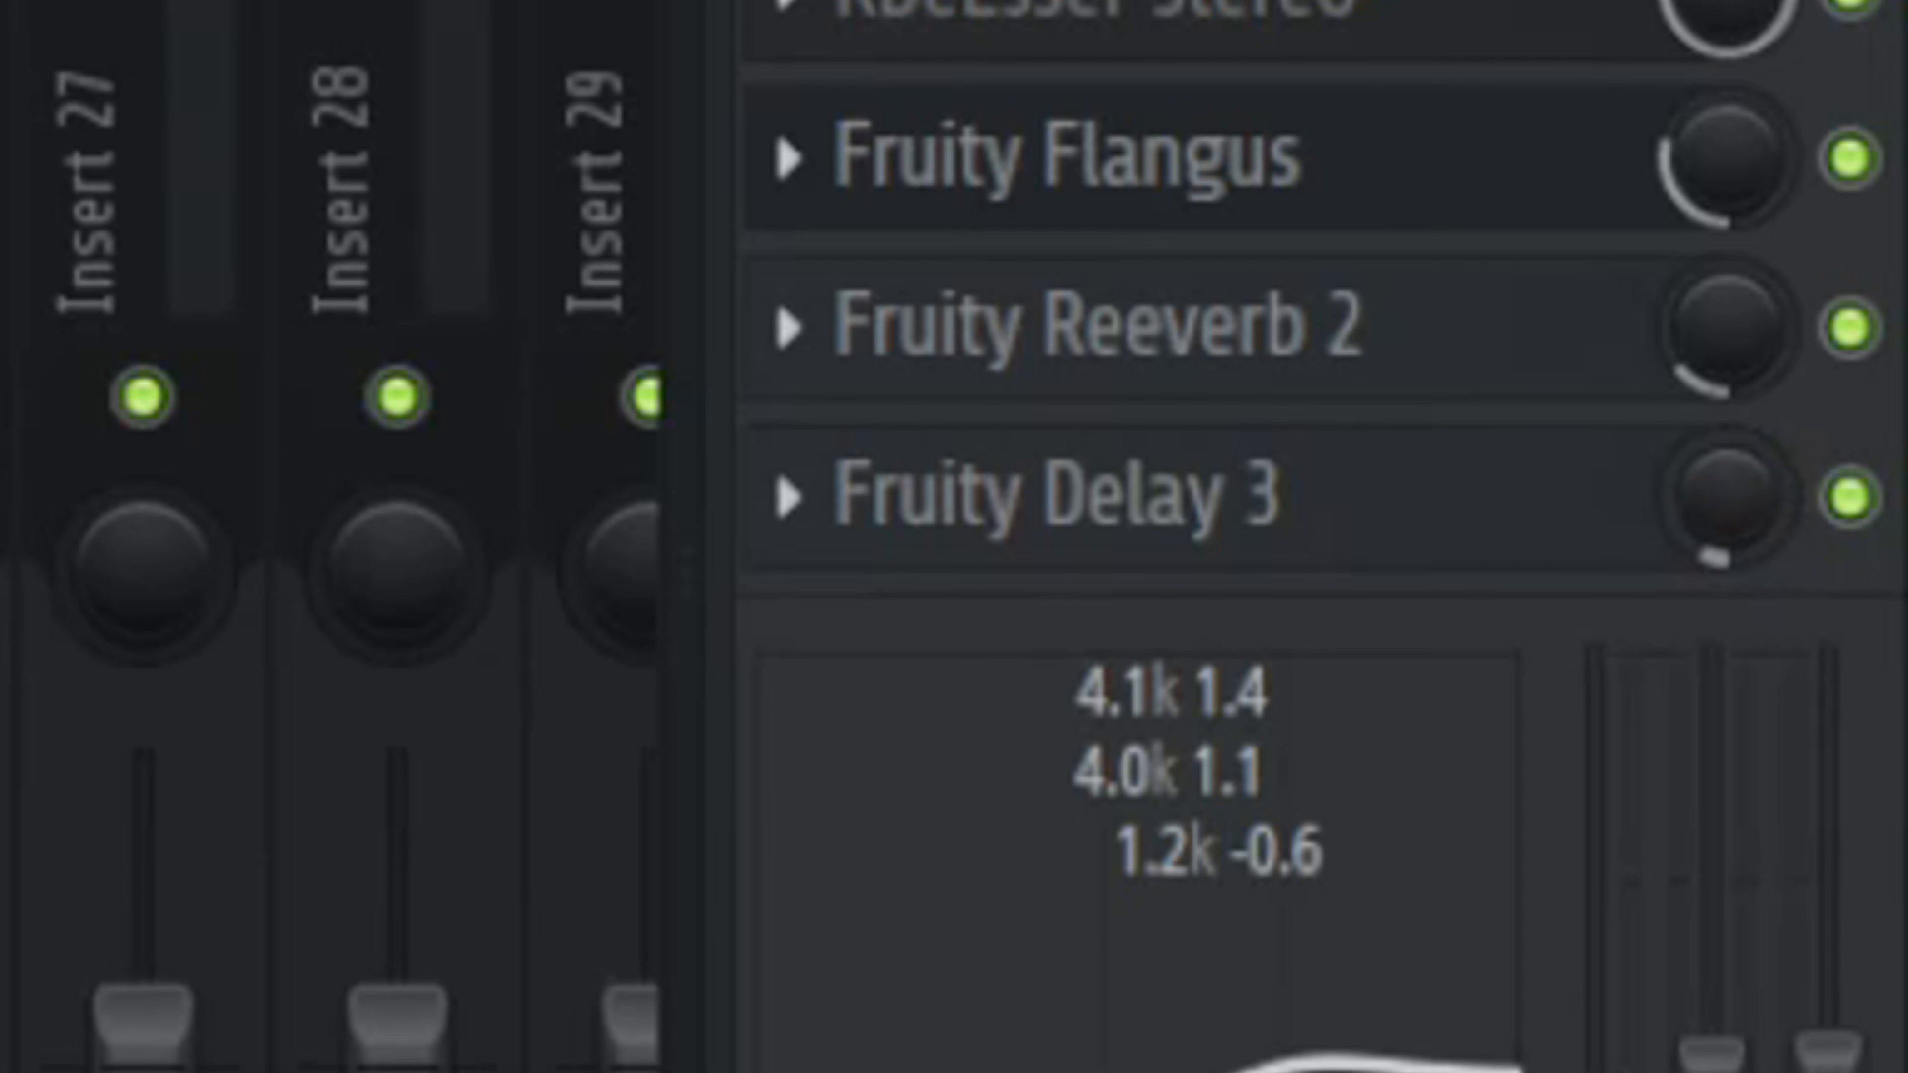